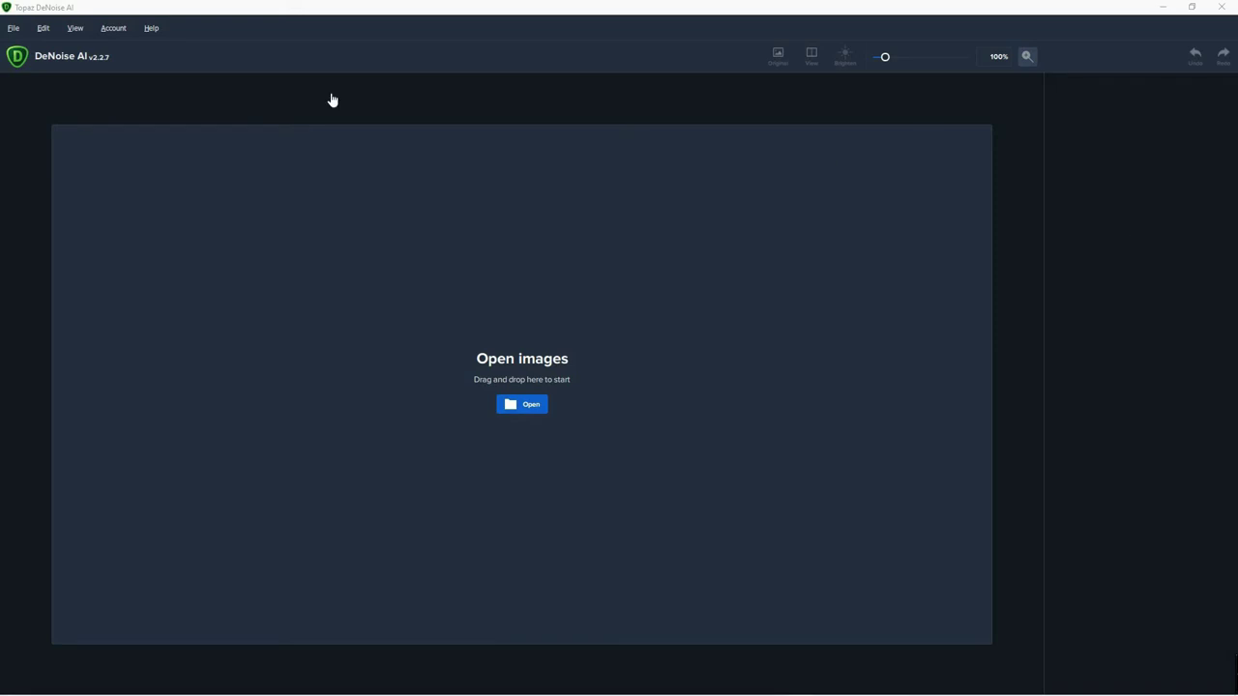
# Open the image IC1396Ha.tif from the Denoise AI folder.
pyautogui.click(14, 29)
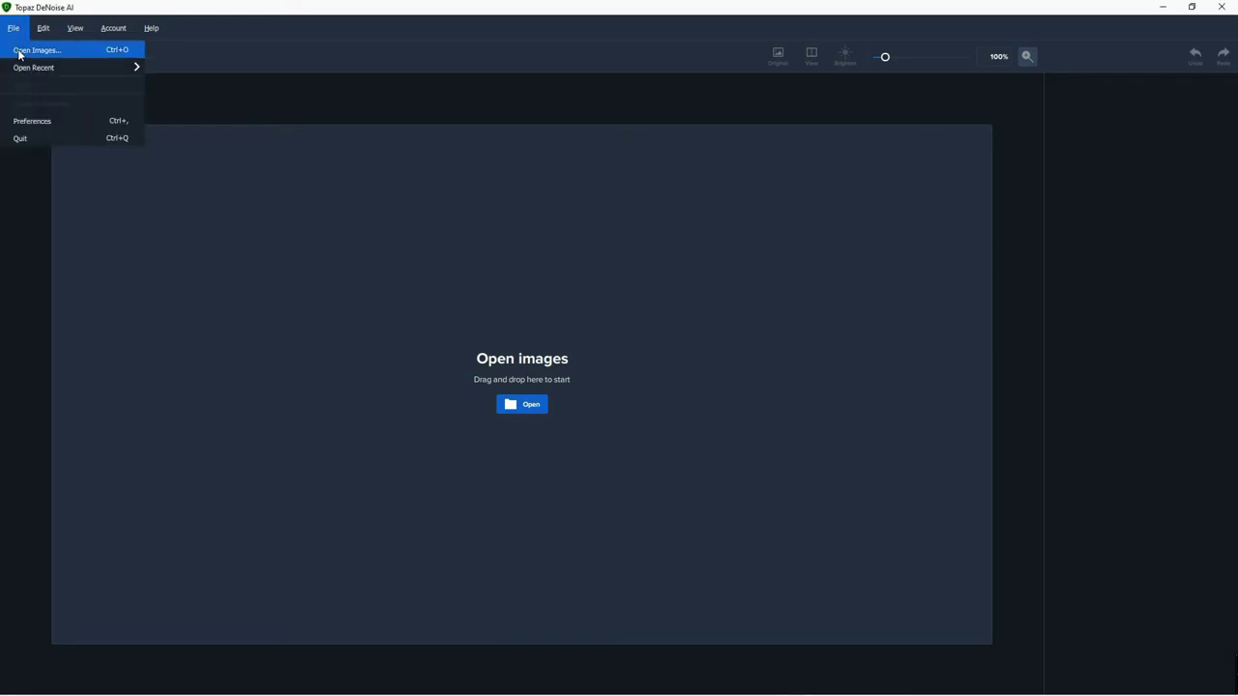
pyautogui.click(19, 52)
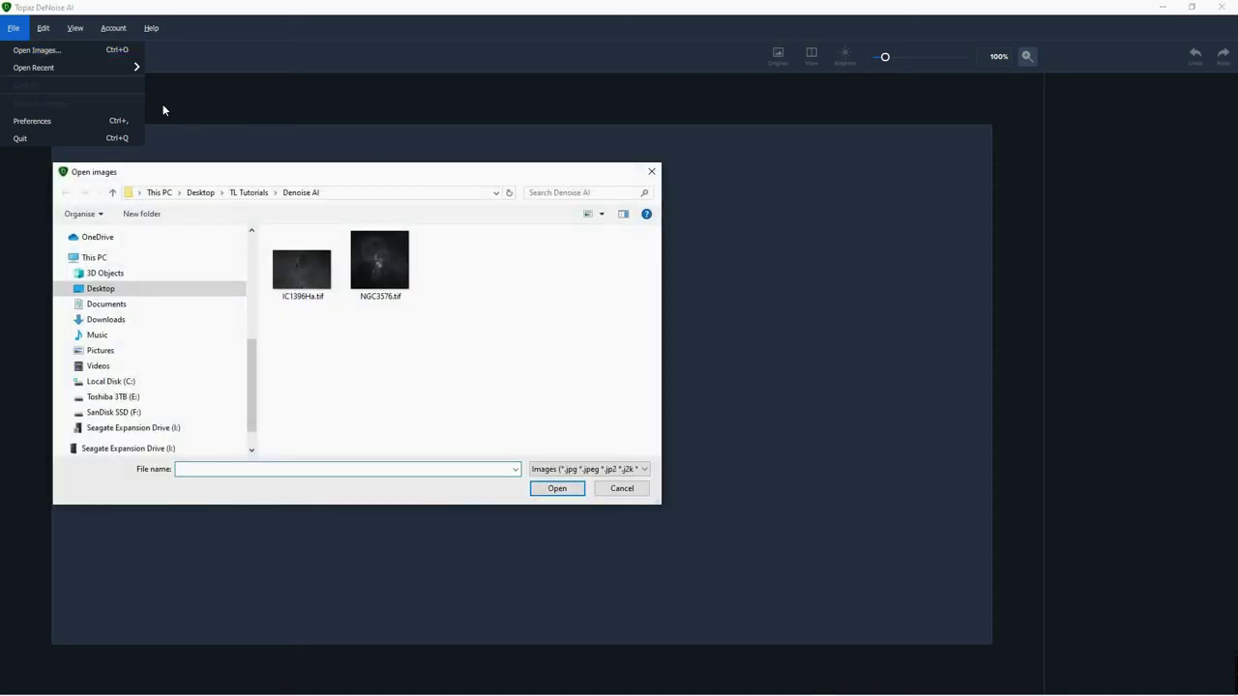
pyautogui.moveTo(363, 179); pyautogui.dragTo(607, 220)
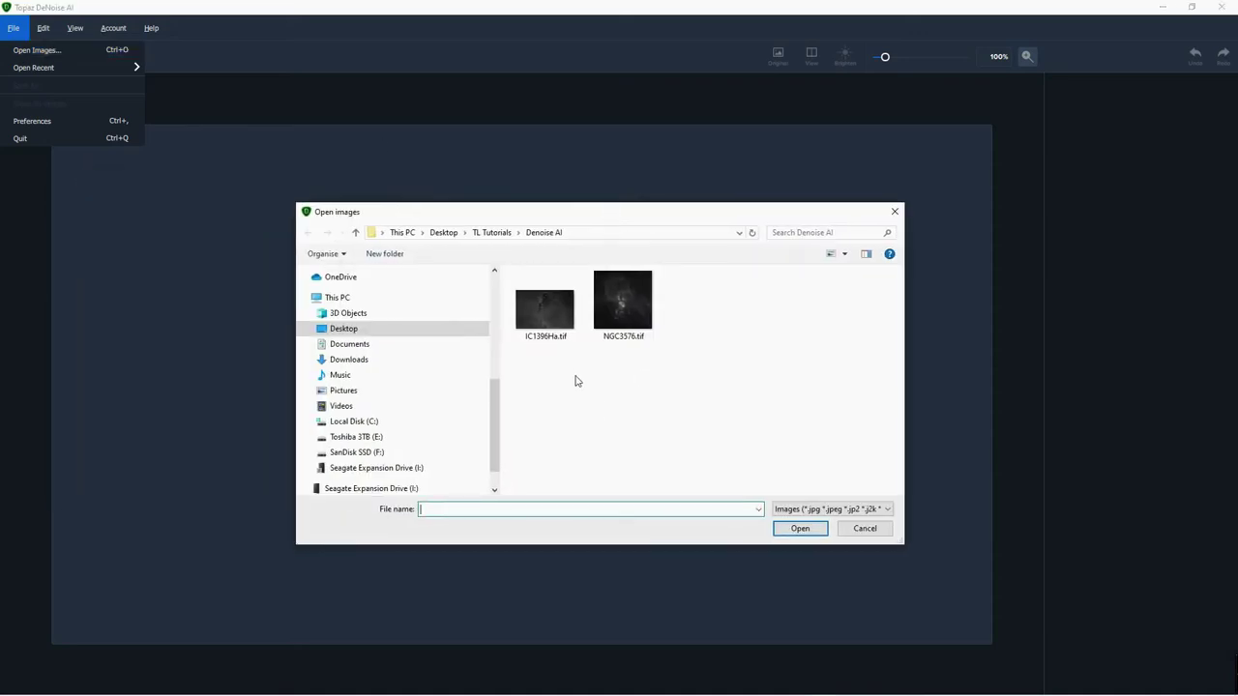
pyautogui.click(547, 326)
pyautogui.doubleClick(537, 319)
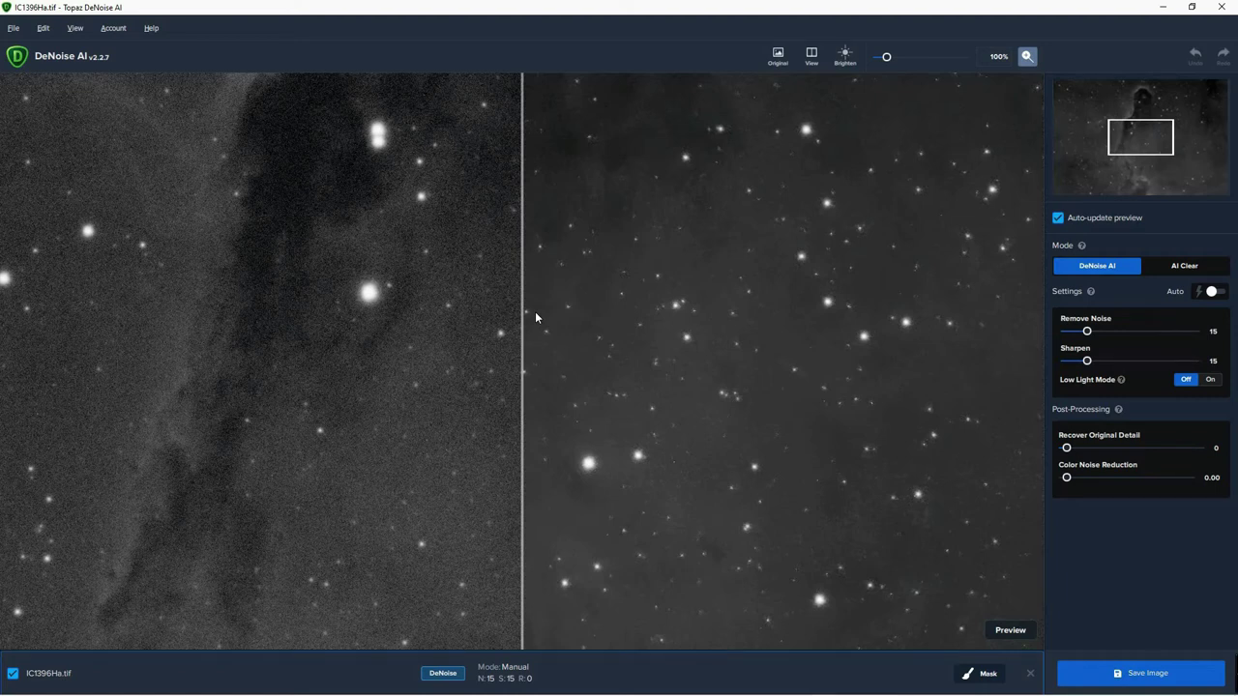
# Compare the original with the denoised preview around the head of the dark nebula trunk.
pyautogui.moveTo(585, 210); pyautogui.dragTo(613, 460)
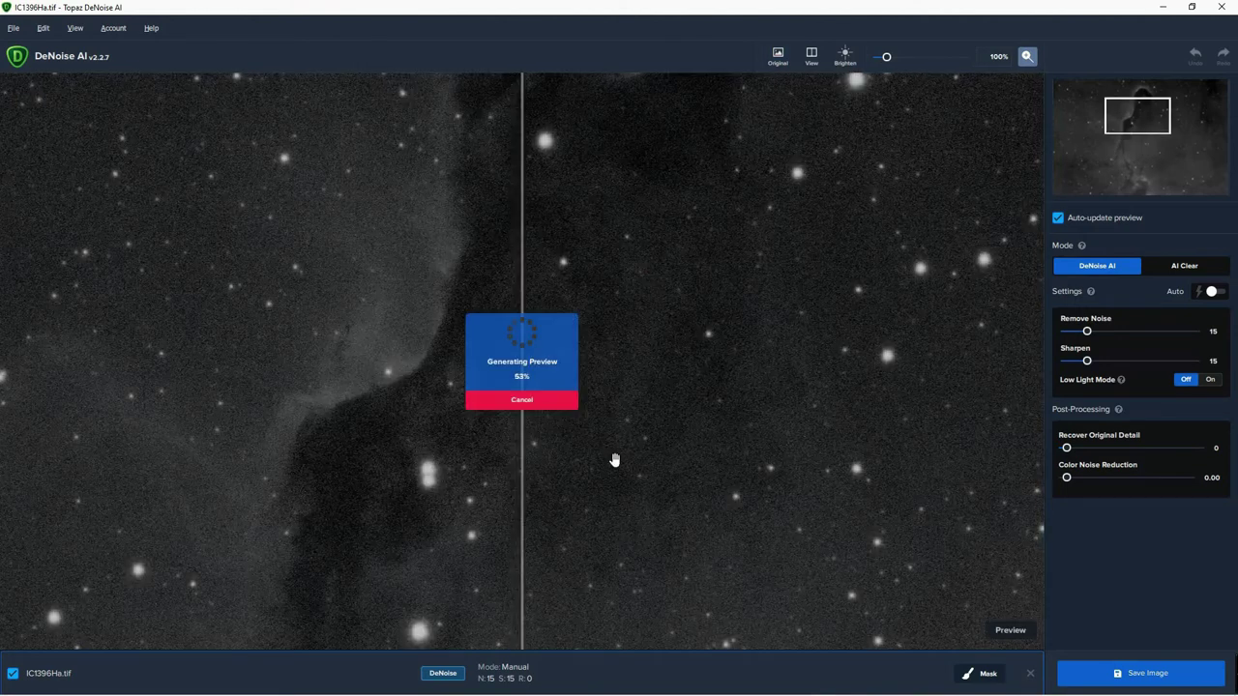
pyautogui.moveTo(597, 230); pyautogui.dragTo(564, 450)
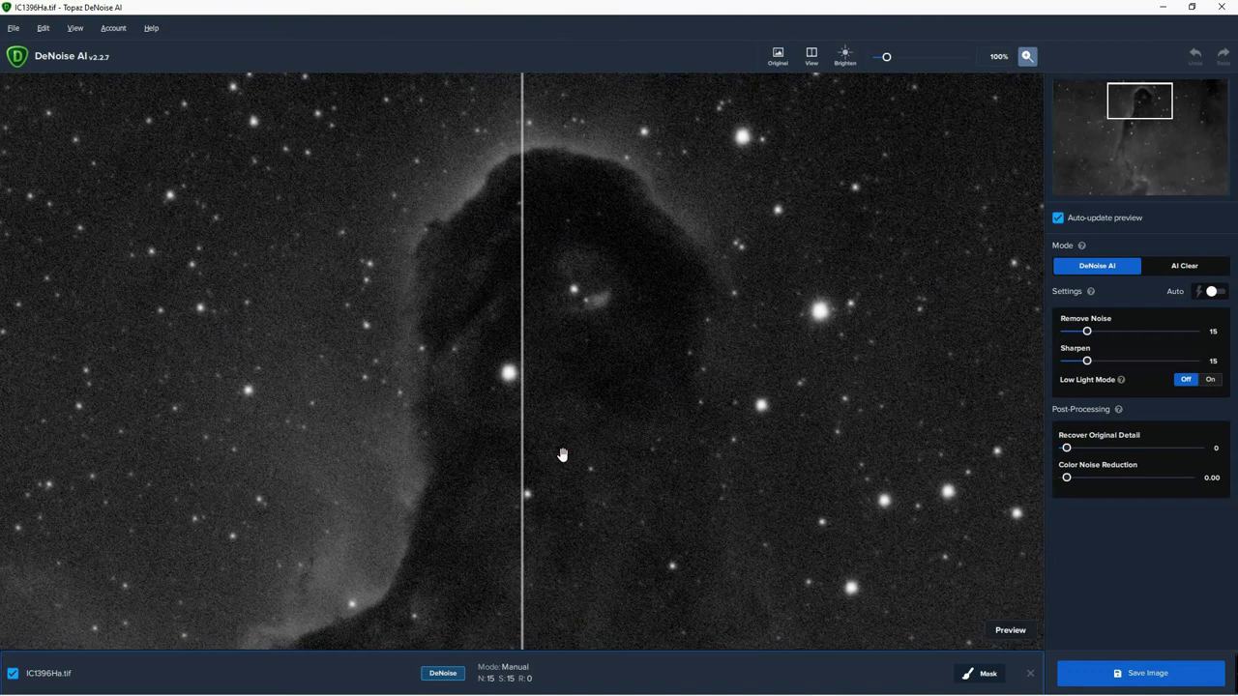
pyautogui.click(1024, 58)
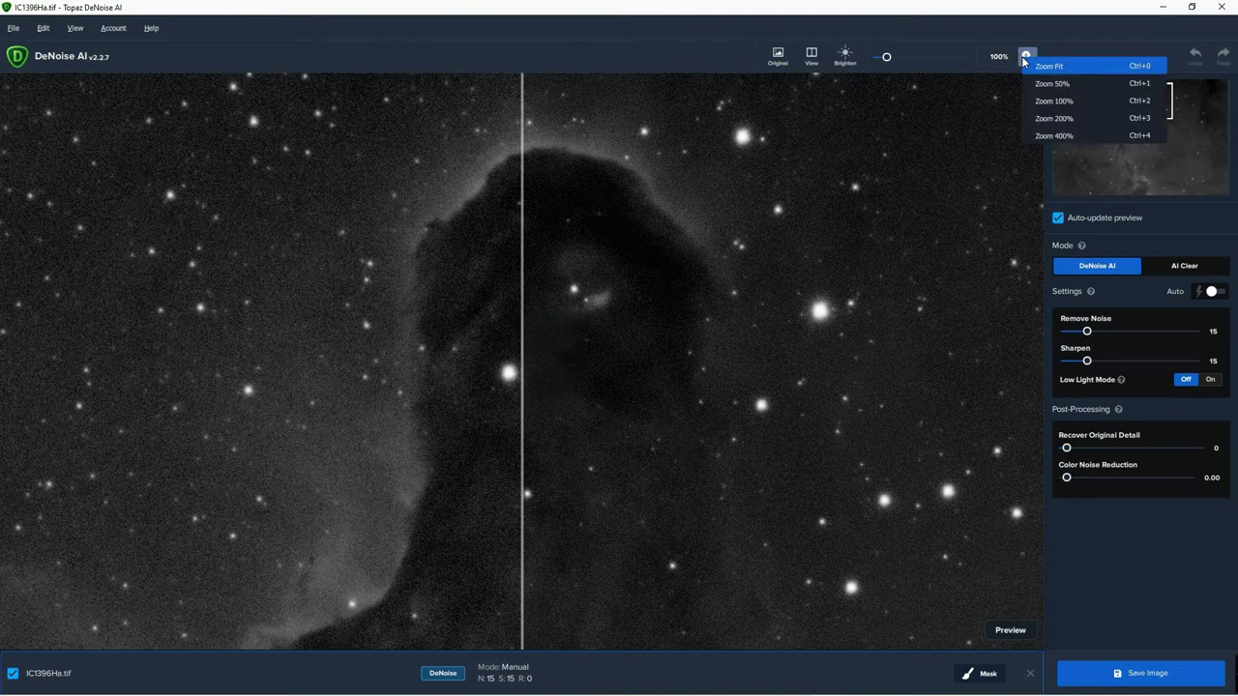
pyautogui.click(1026, 56)
pyautogui.click(1028, 56)
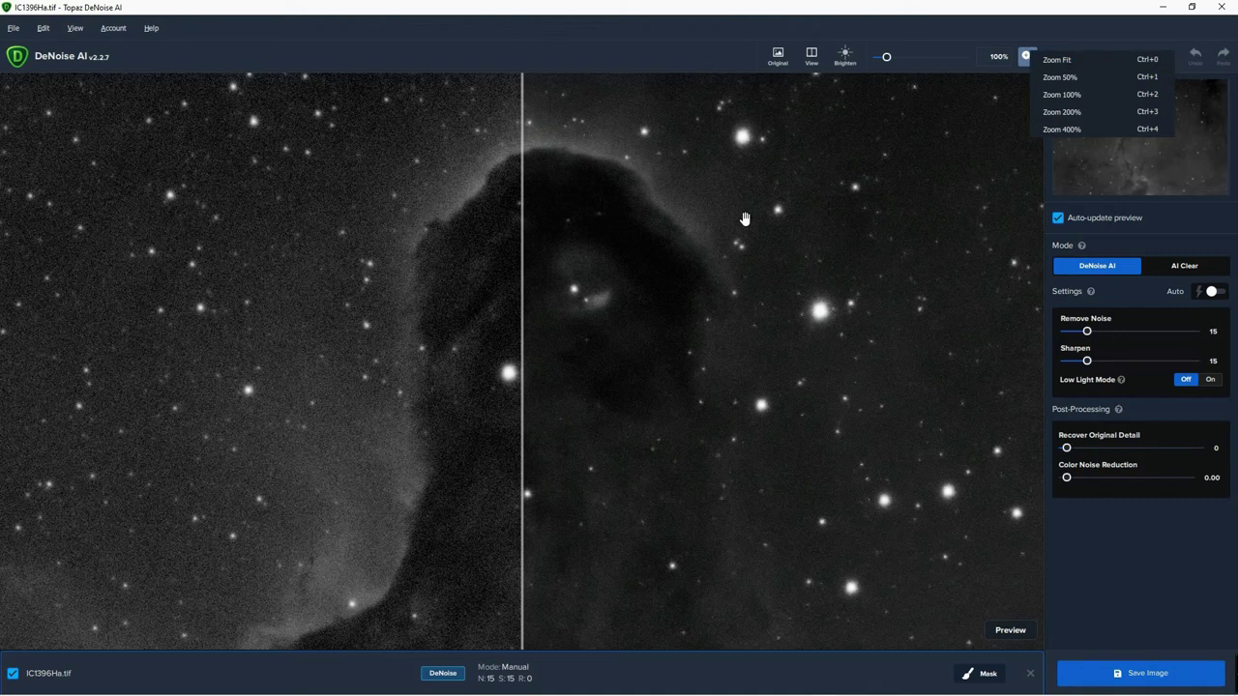
pyautogui.click(520, 326)
pyautogui.moveTo(520, 326); pyautogui.dragTo(544, 161)
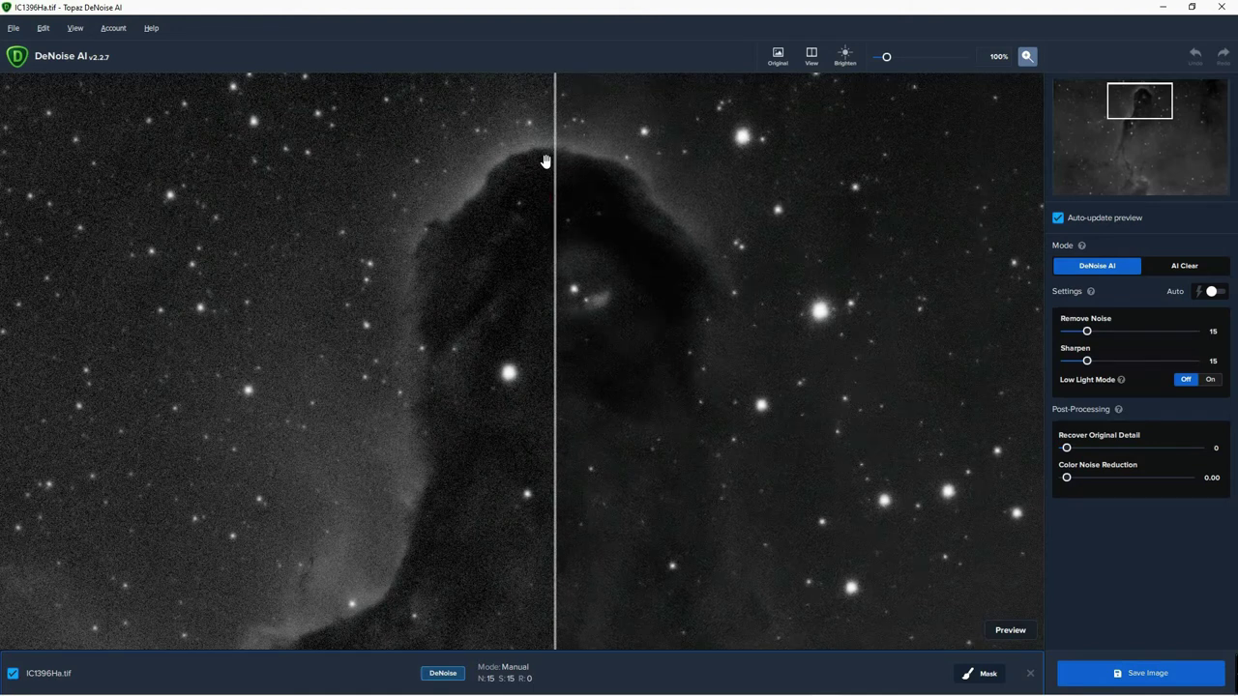
# Turn on automatic denoise settings and compare the result across the nebula's head with the split view.
pyautogui.click(1206, 293)
pyautogui.click(1215, 291)
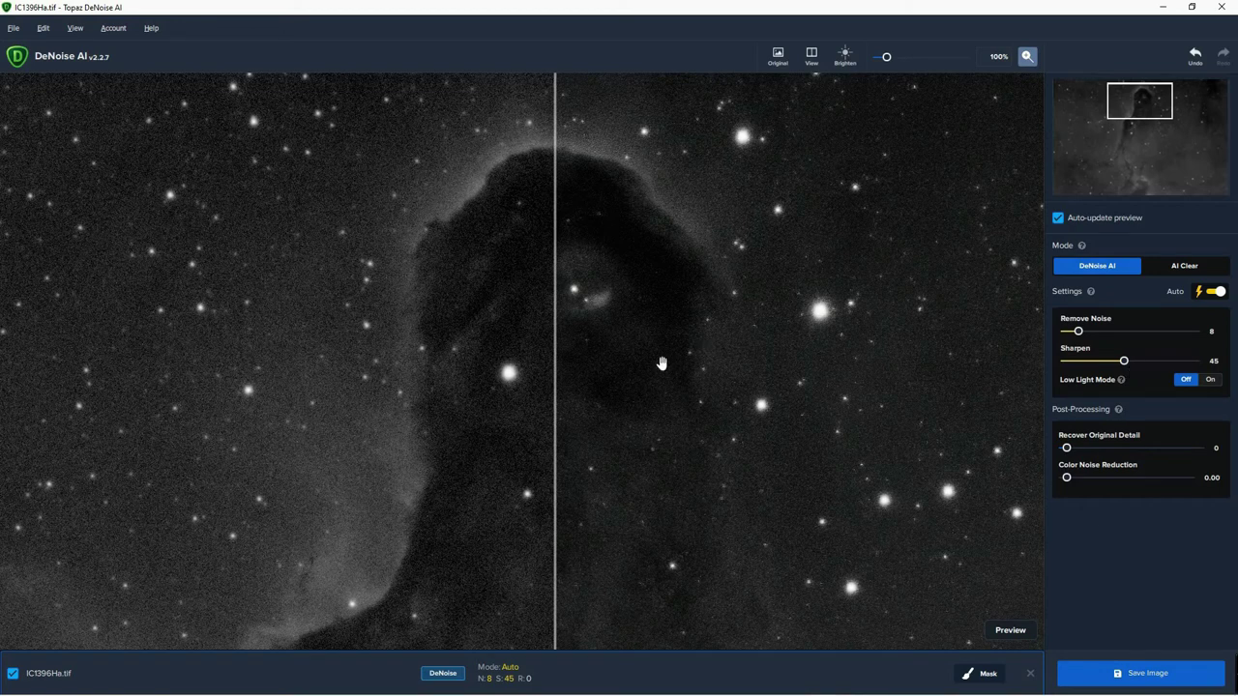
pyautogui.moveTo(556, 354); pyautogui.dragTo(542, 201)
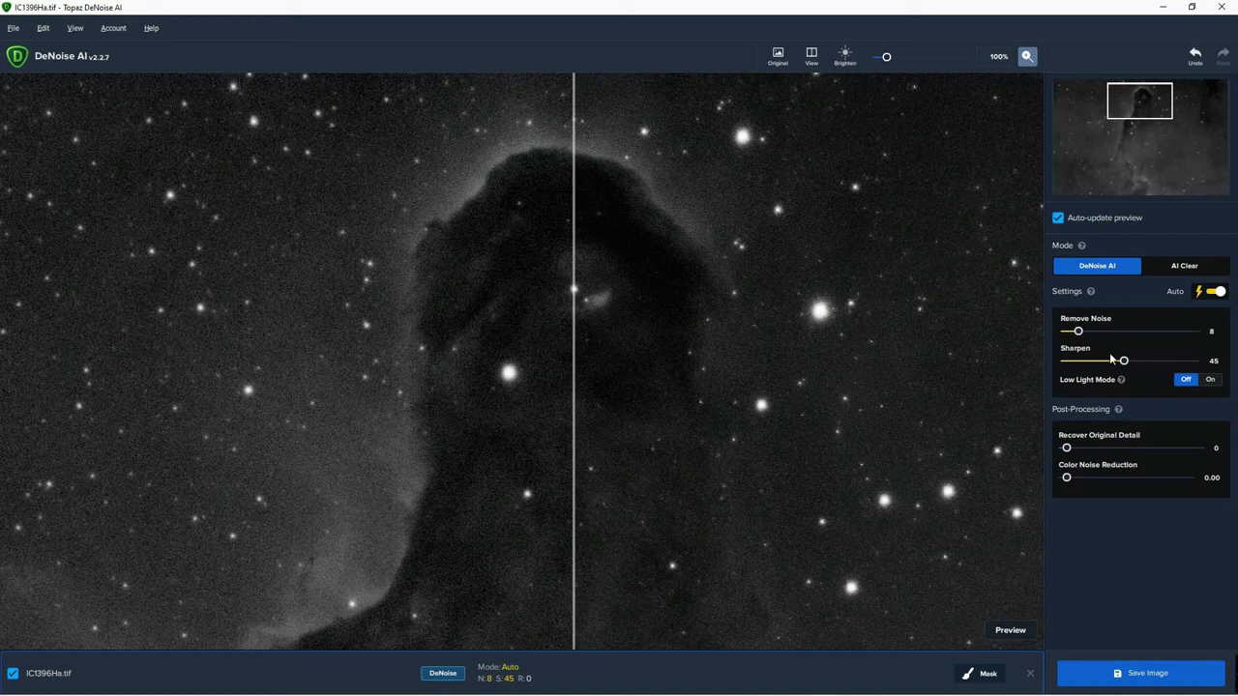
# Set Remove Noise to 26 and Sharpen to 10, comparing original and denoised versions across the nebula.
pyautogui.moveTo(1080, 334); pyautogui.dragTo(1102, 334)
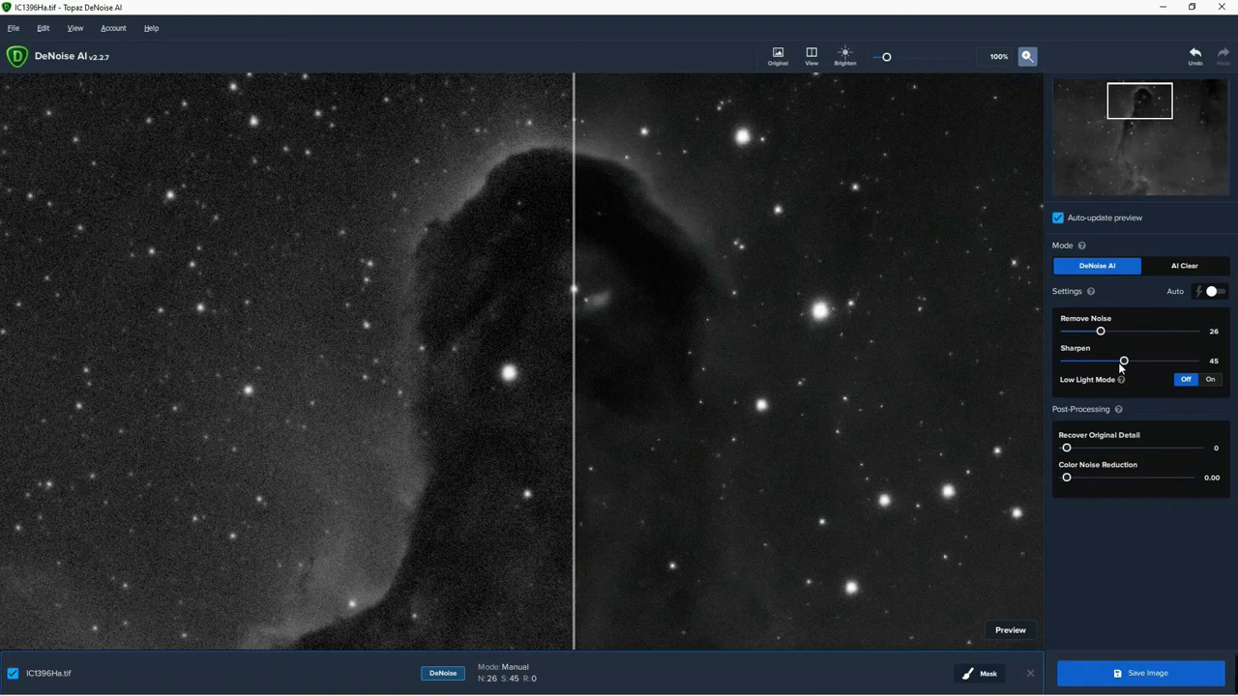
pyautogui.moveTo(1120, 361); pyautogui.dragTo(1080, 361)
pyautogui.moveTo(575, 414); pyautogui.dragTo(935, 341)
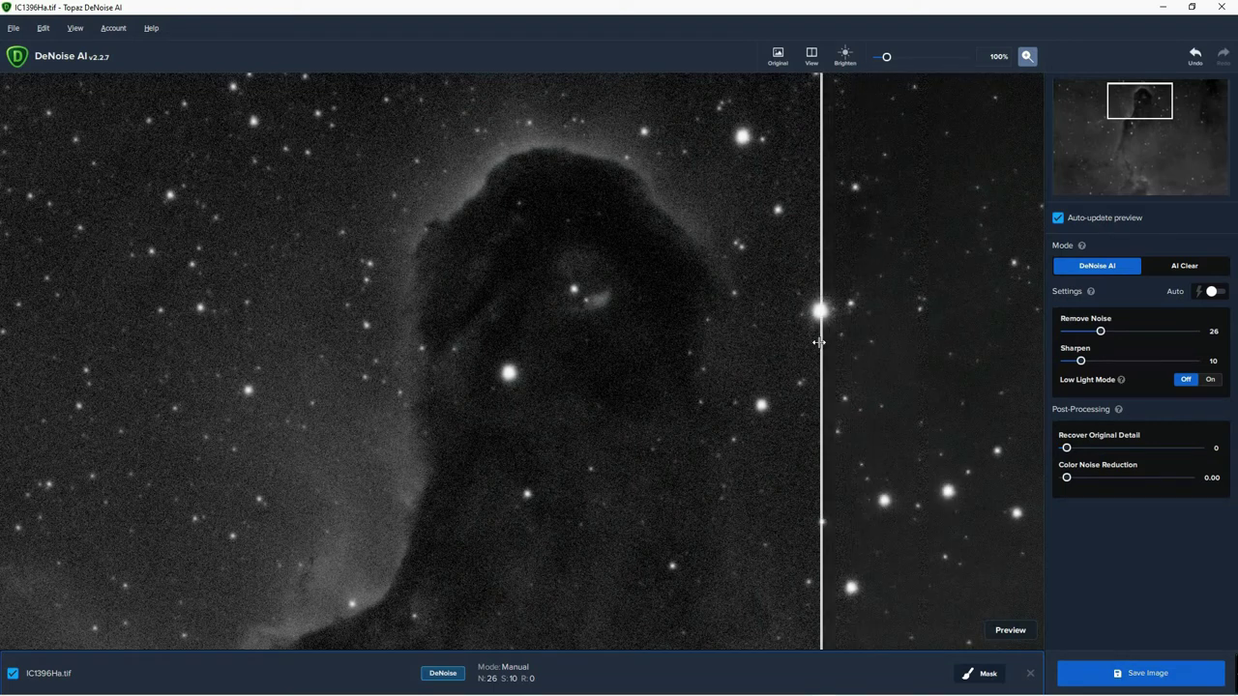
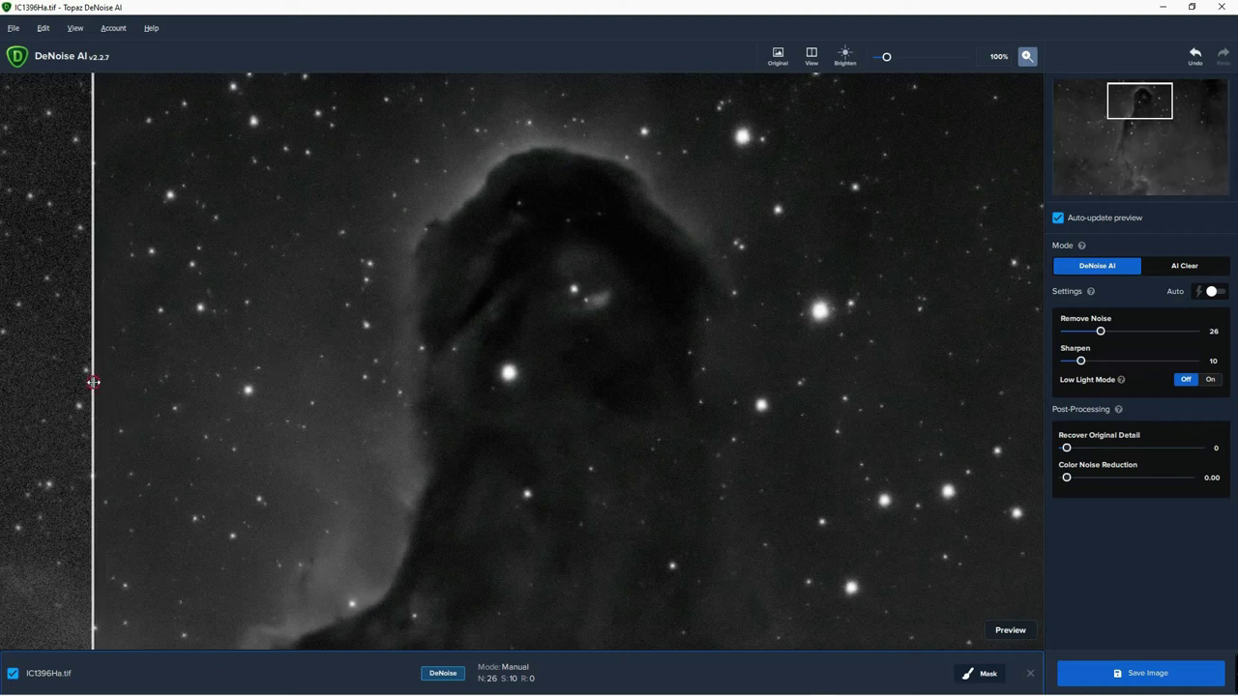
pyautogui.moveTo(91, 380); pyautogui.dragTo(741, 280)
pyautogui.moveTo(866, 274); pyautogui.dragTo(67, 322)
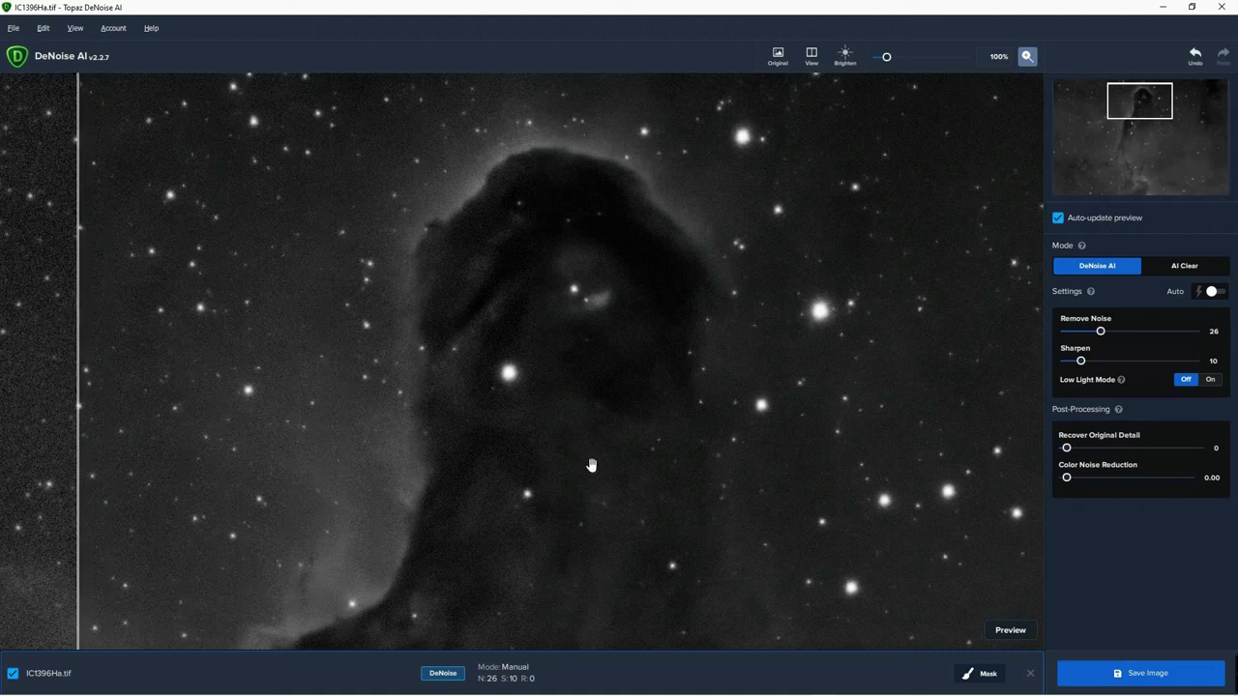
# Save the denoised image as IC1396Ha-denoise in the source directory, as a 16-bit TIF with LZW compression and the ProPhoto RGB profile.
pyautogui.click(1150, 682)
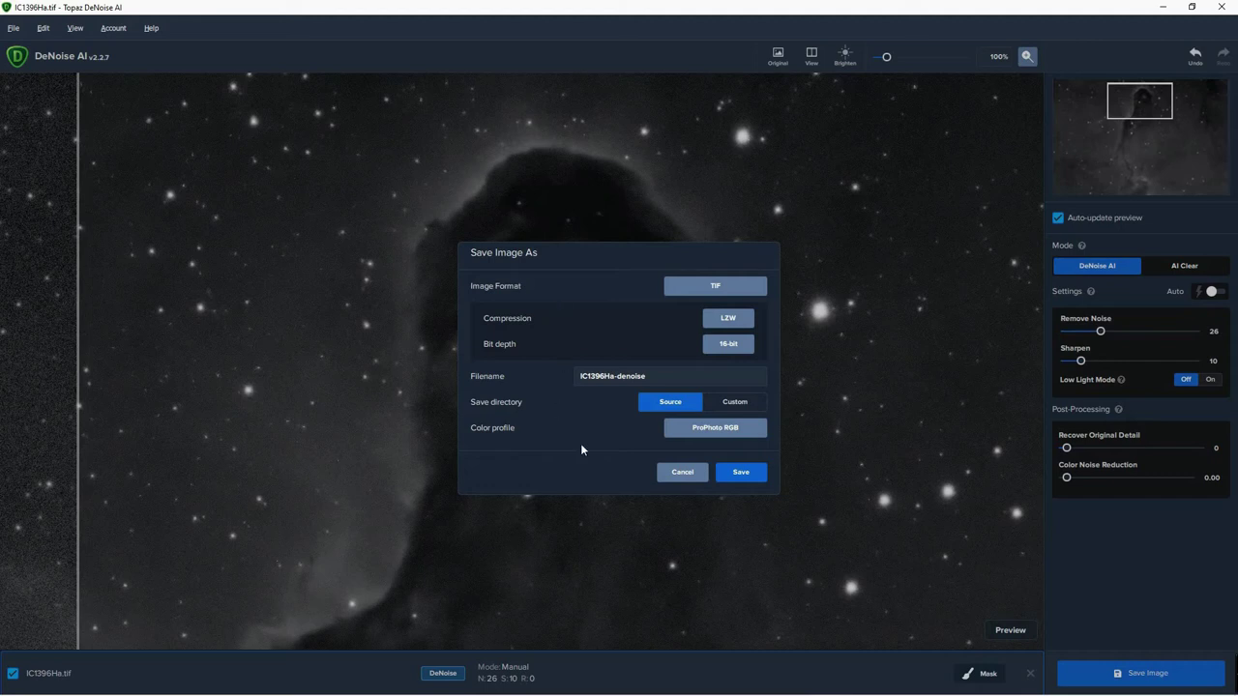
pyautogui.moveTo(177, 687)
pyautogui.click(738, 473)
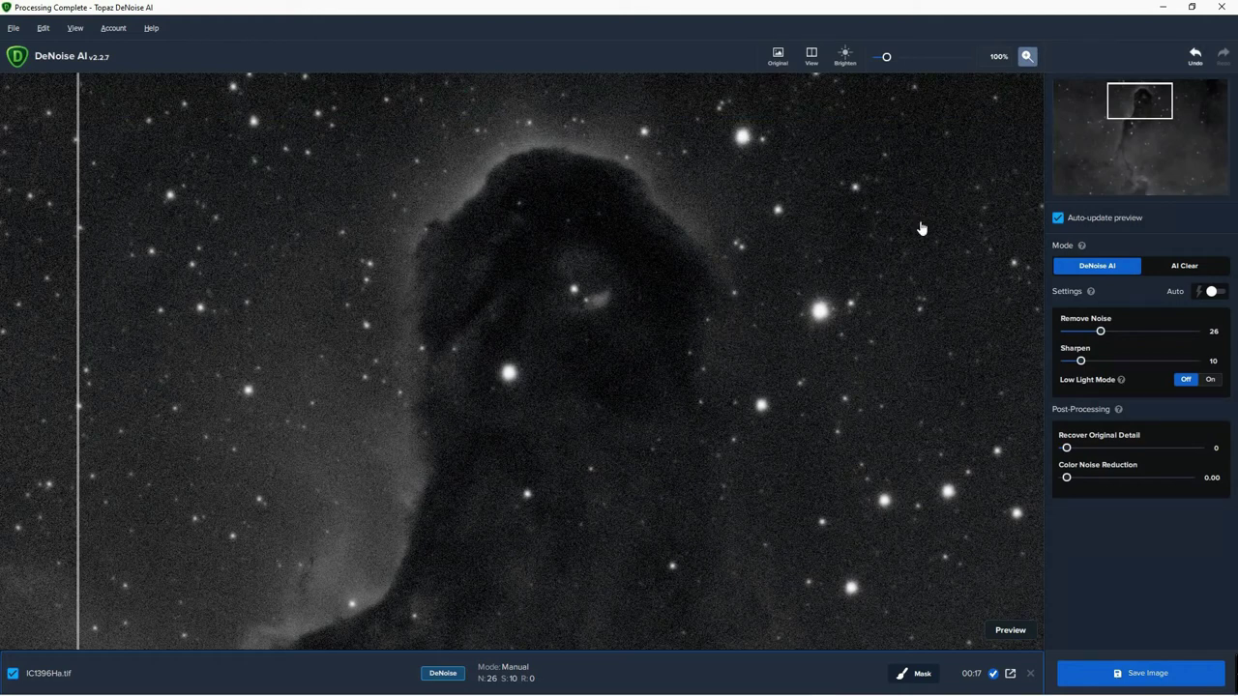
# Switch to Photoshop and close the NGC3576.tif document.
pyautogui.click(1164, 8)
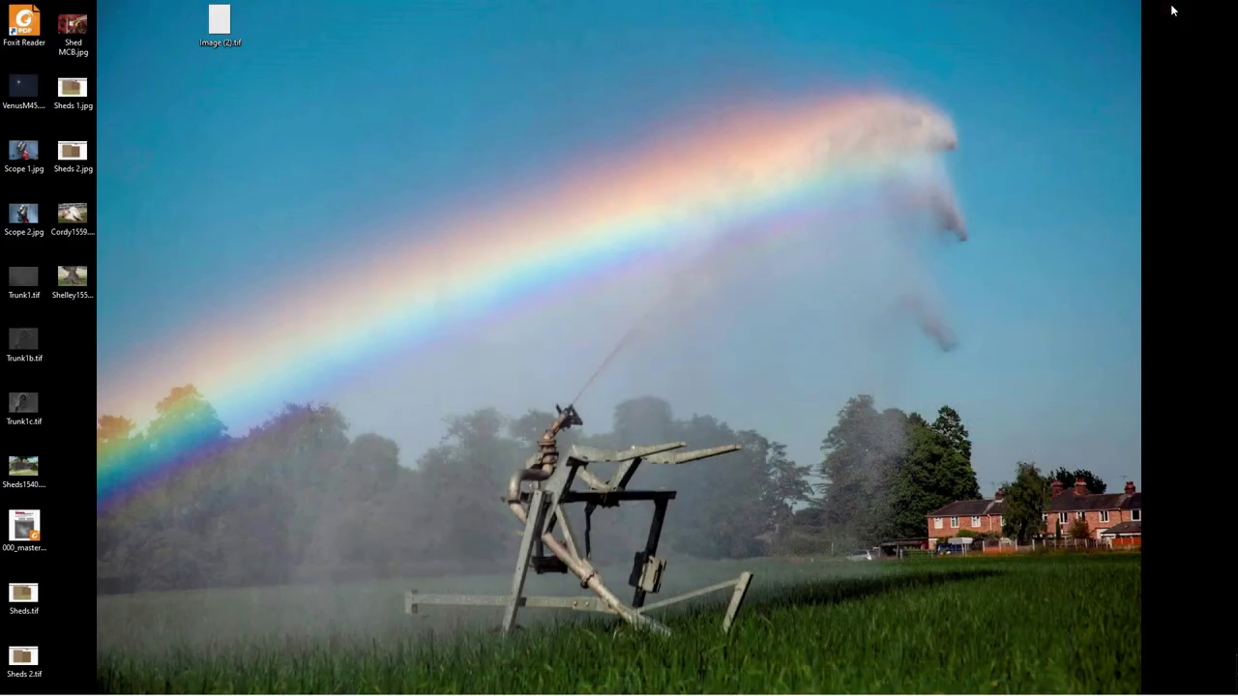
pyautogui.moveTo(591, 681)
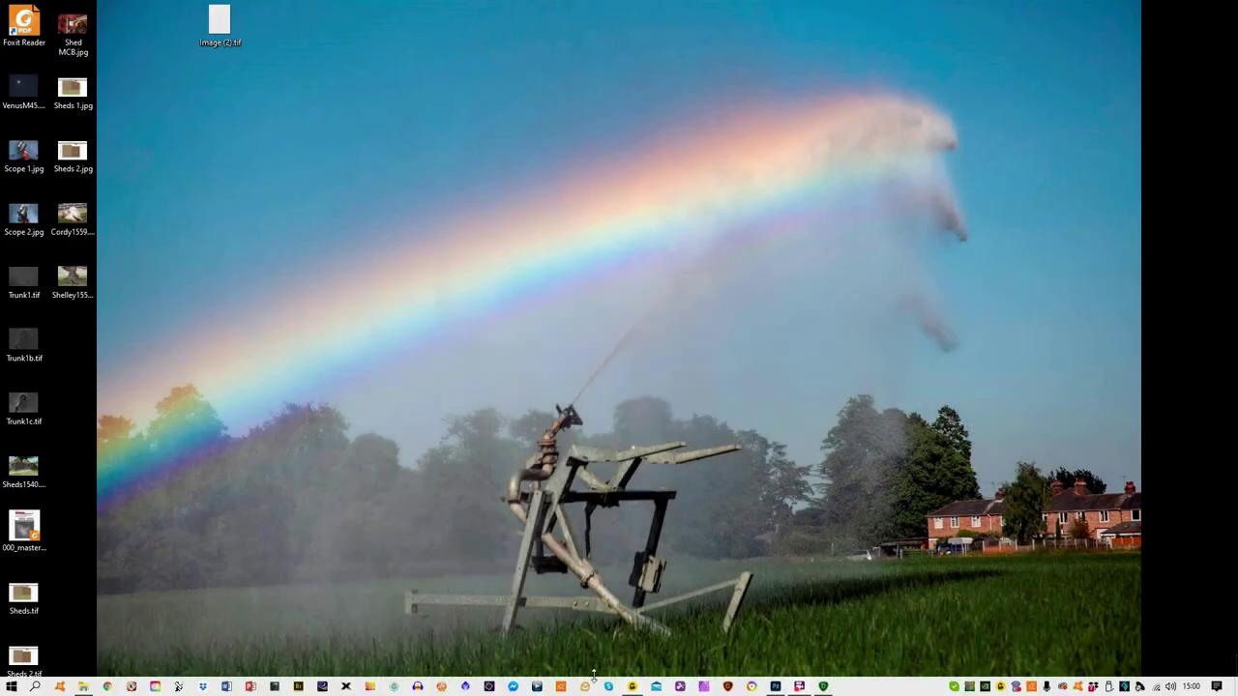
pyautogui.click(775, 686)
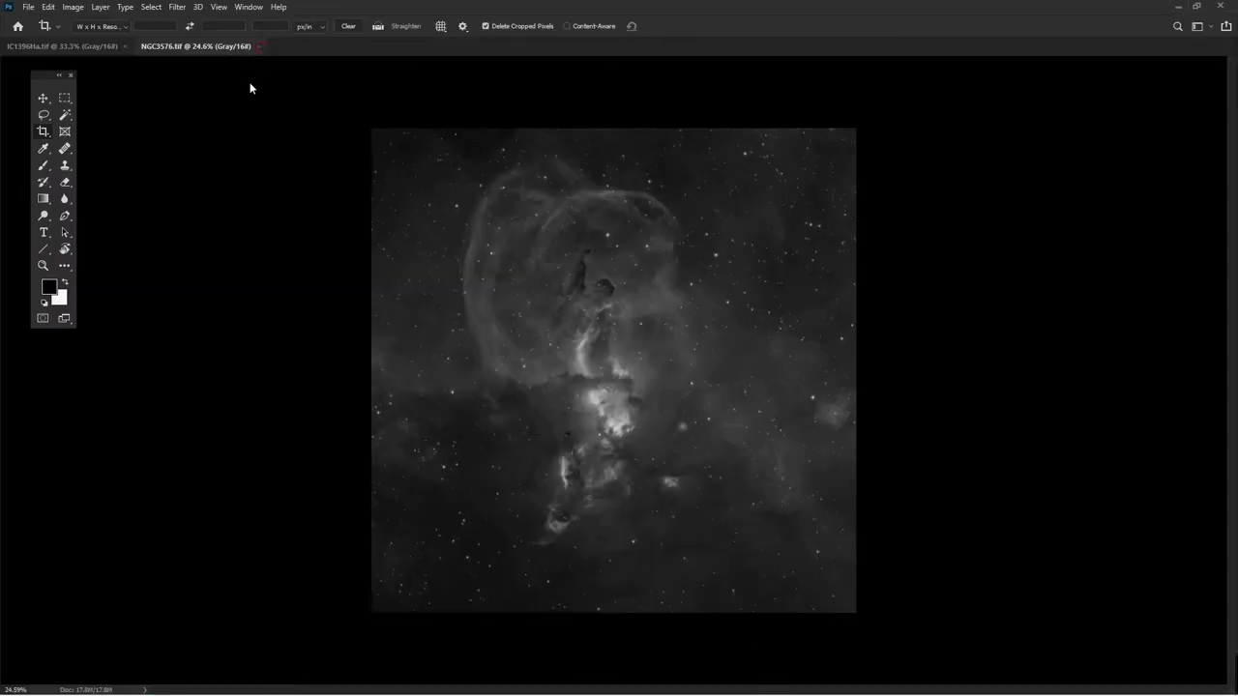
pyautogui.click(259, 47)
# Inspect the noise along the nebula trunk in IC1396Ha.tif and open IC1396Ha-denoise-denoise.tif alongside it.
pyautogui.scroll(5, 571, 380)
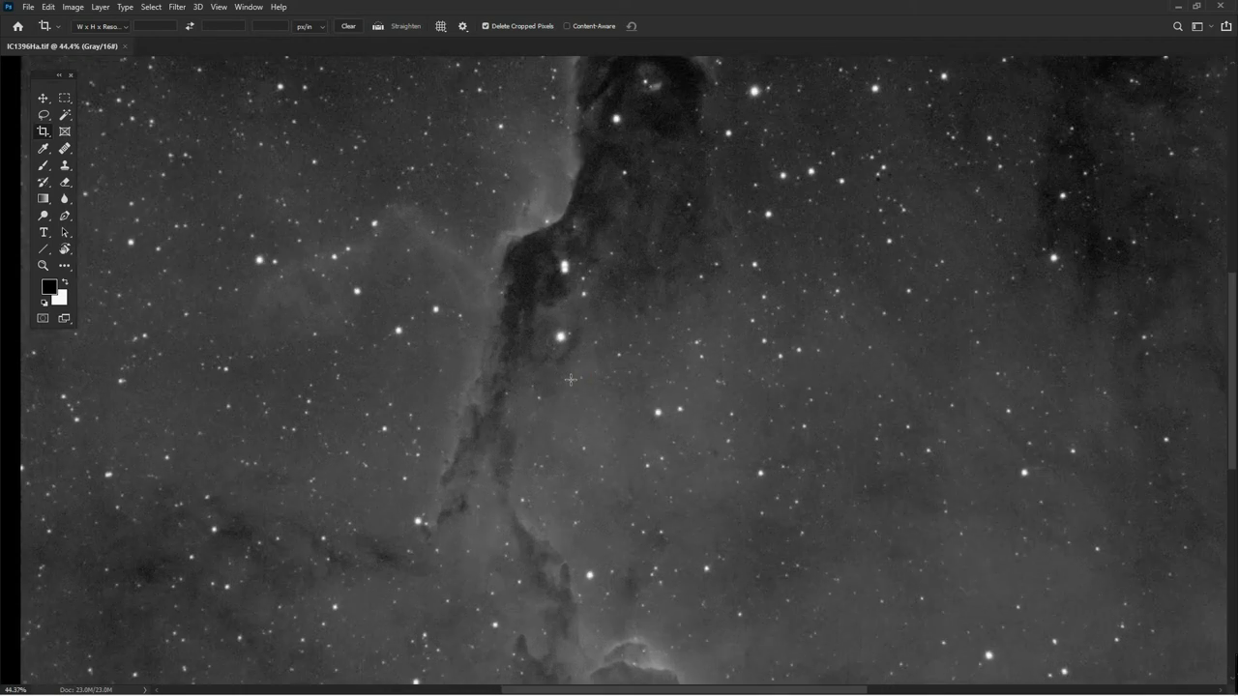
pyautogui.scroll(2, 571, 379)
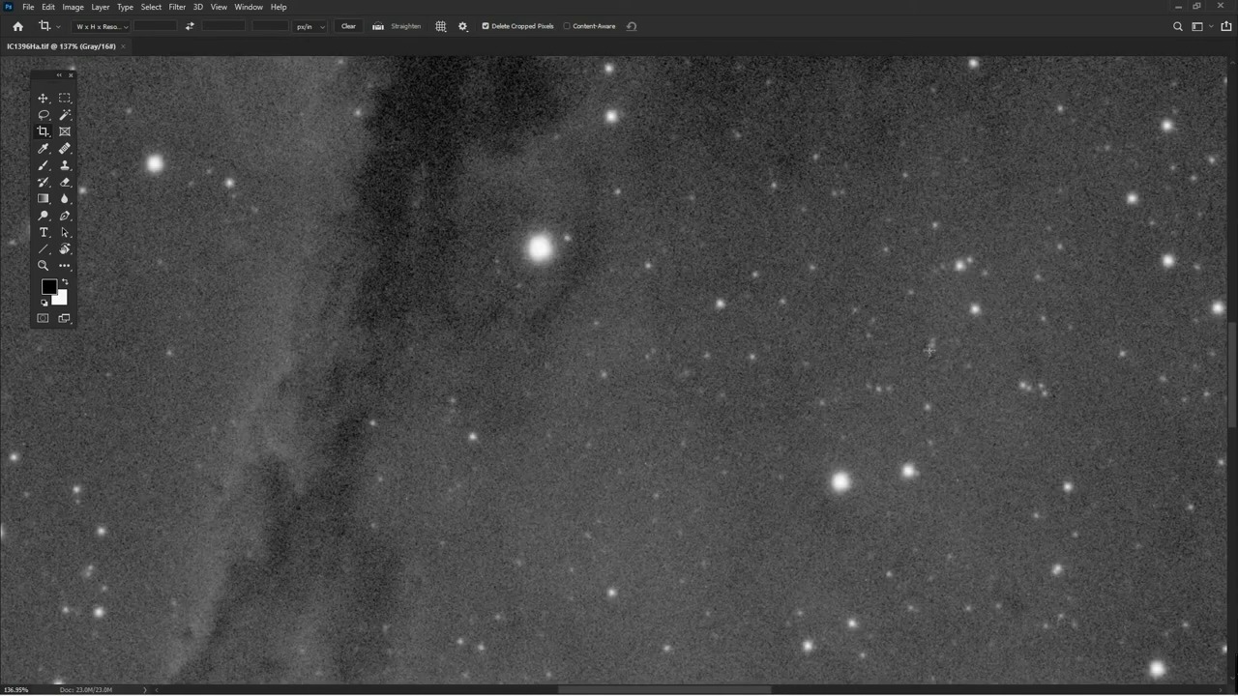
pyautogui.moveTo(947, 327); pyautogui.dragTo(899, 524)
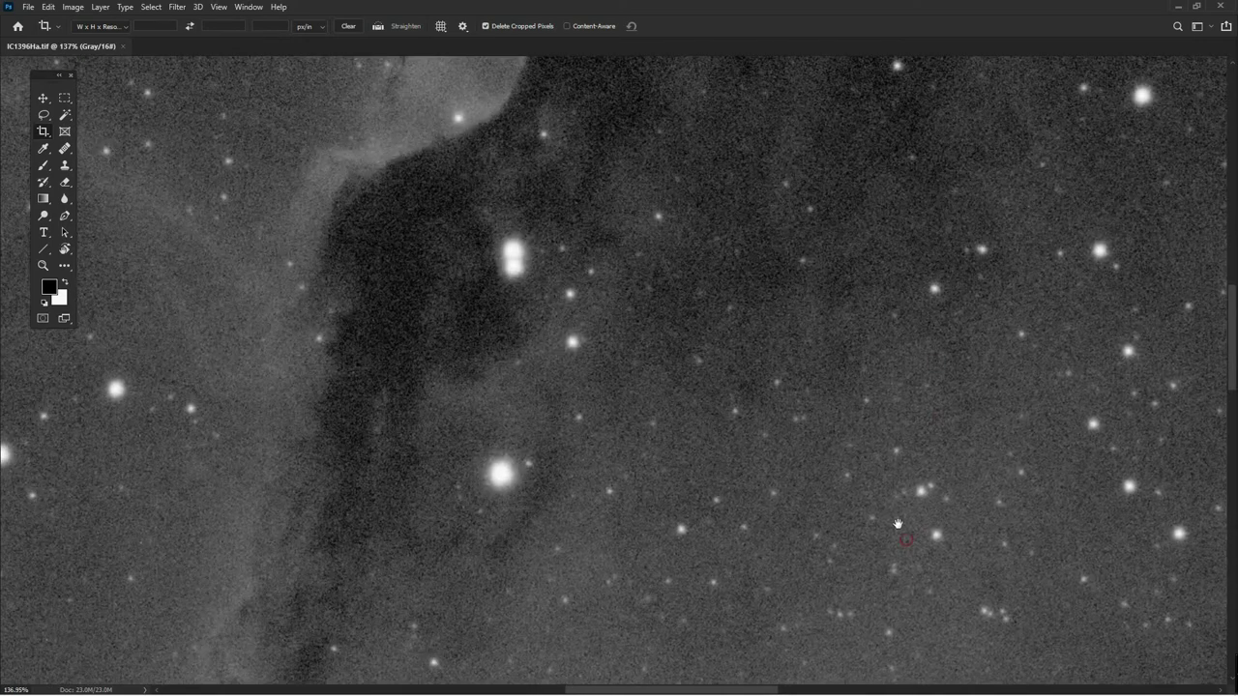
pyautogui.moveTo(824, 307); pyautogui.dragTo(770, 563)
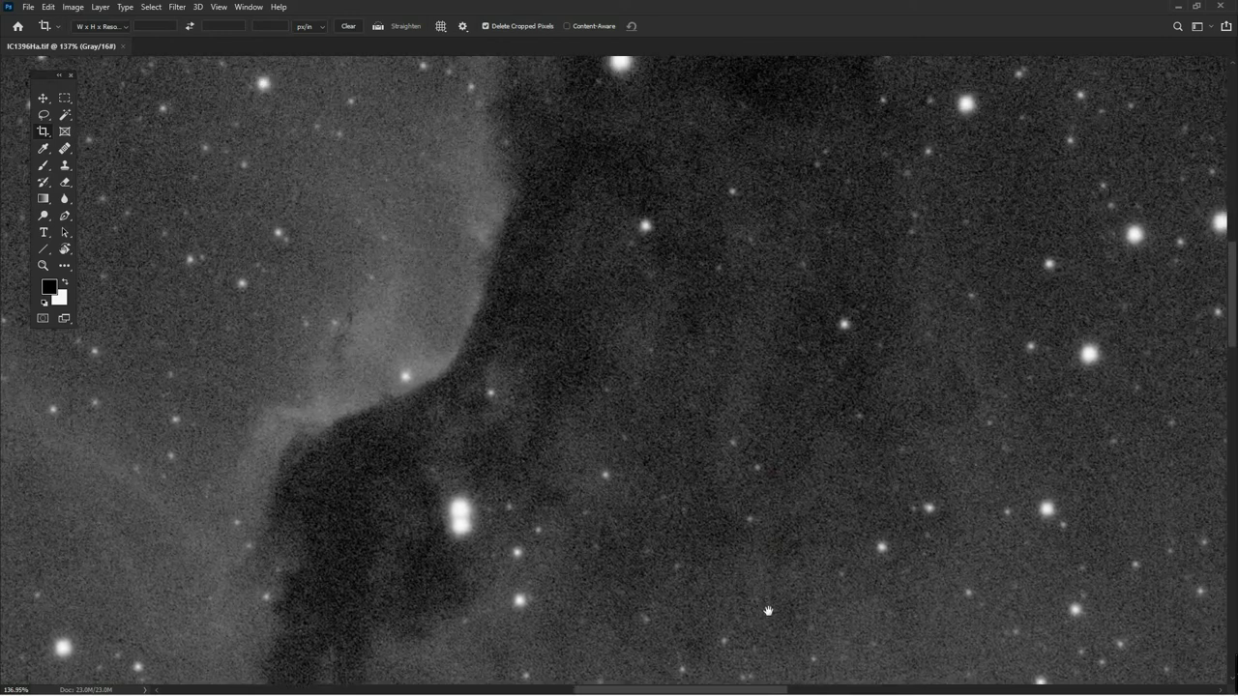
pyautogui.moveTo(734, 228); pyautogui.dragTo(732, 302)
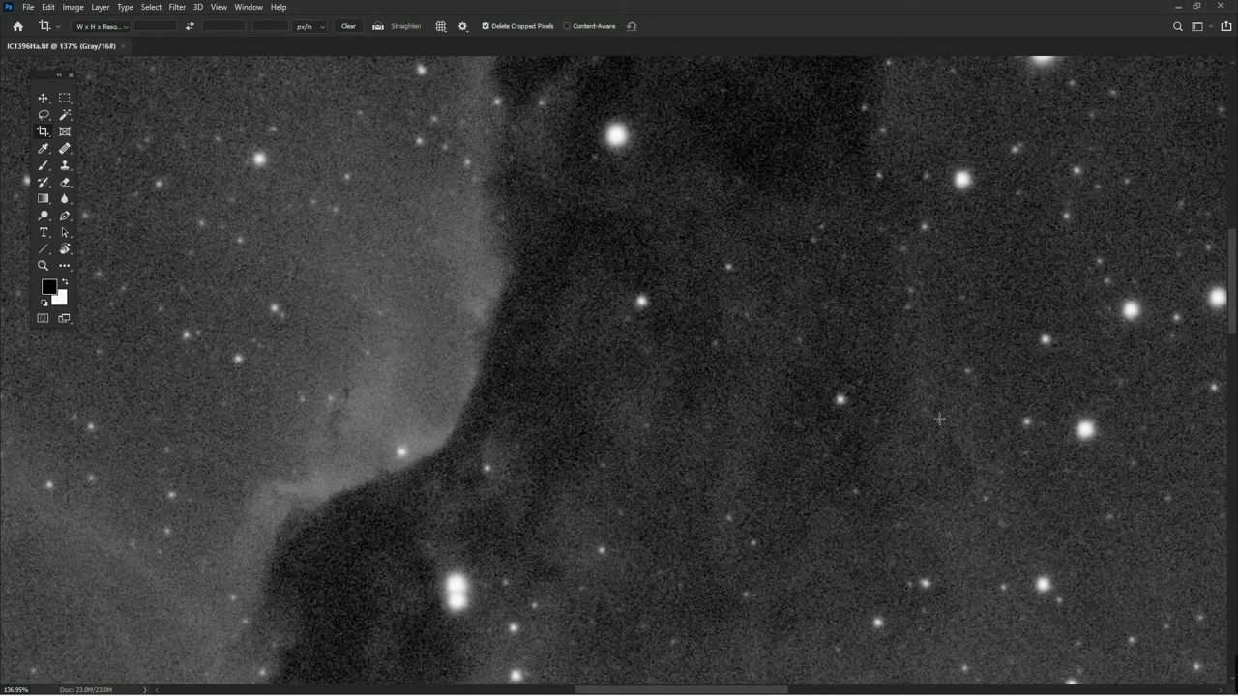
pyautogui.click(29, 8)
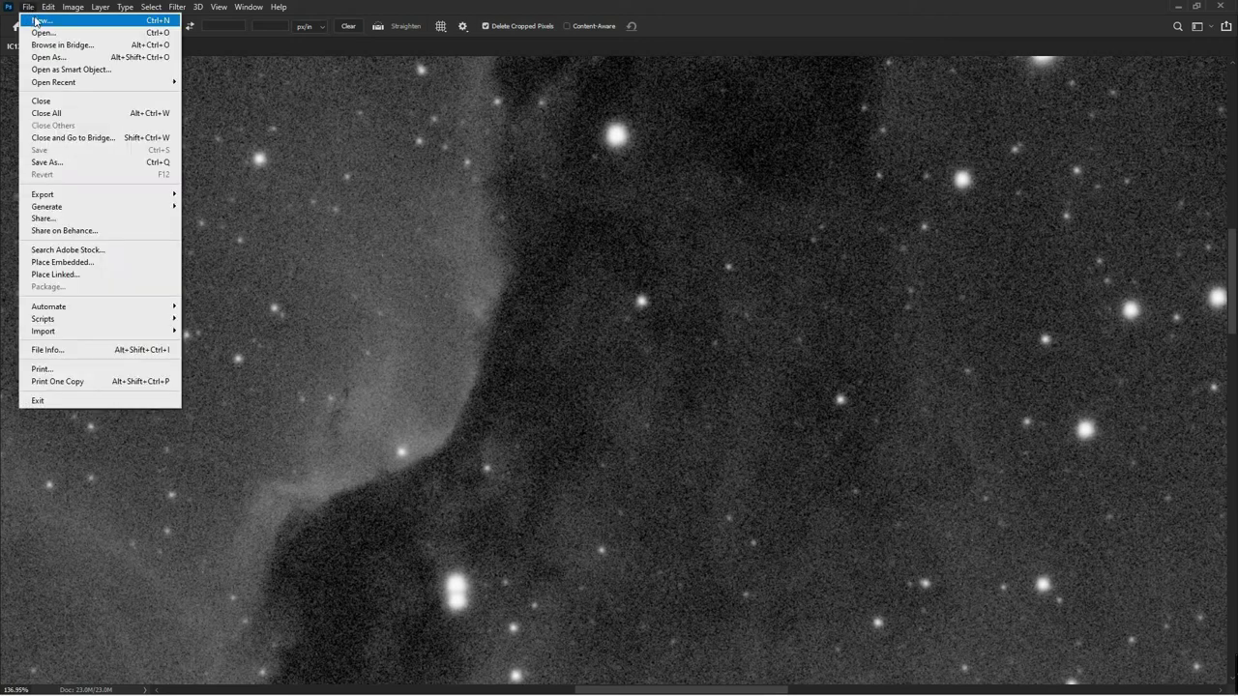
pyautogui.click(44, 32)
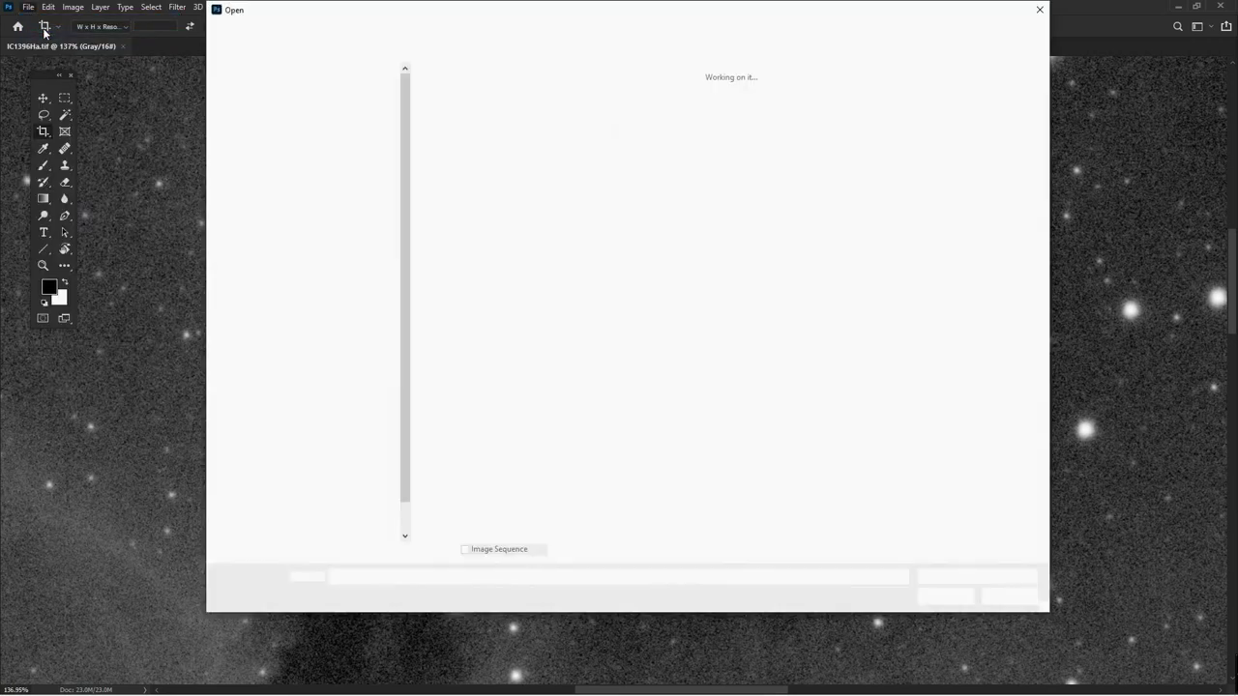
pyautogui.doubleClick(592, 108)
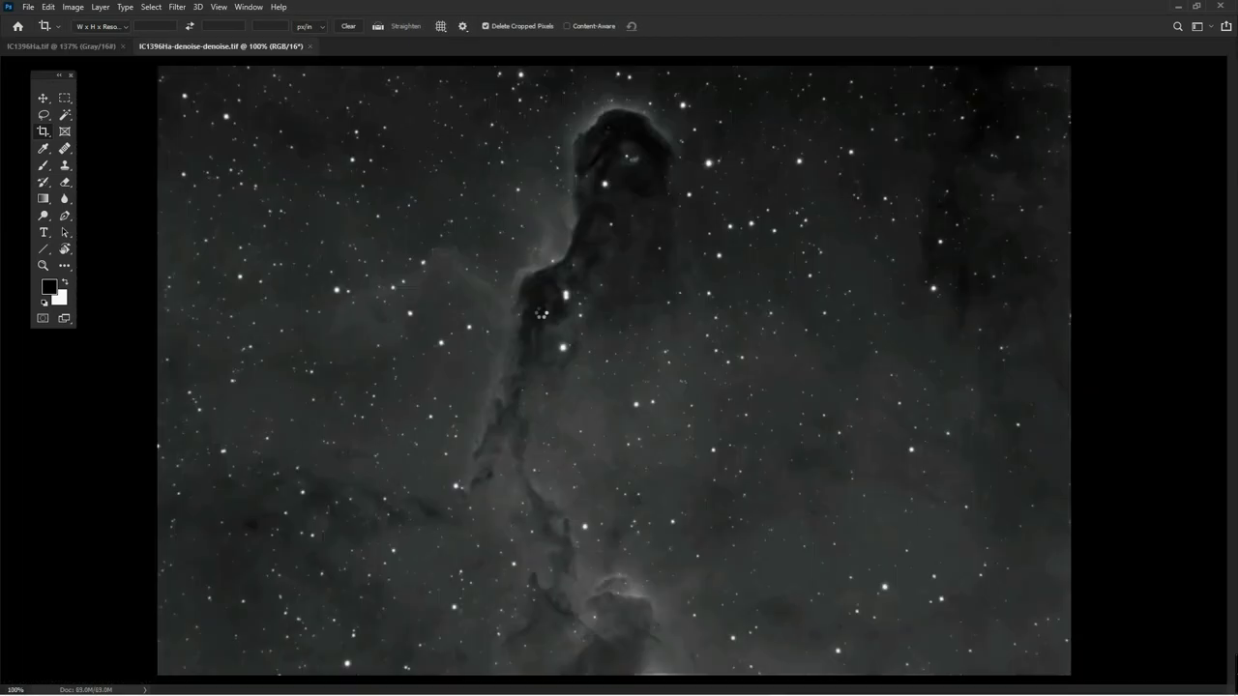
# Check the denoised nebula up close, copy the whole IC1396Ha-denoise-denoise.tif image and clear the selection.
pyautogui.scroll(2, 685, 391)
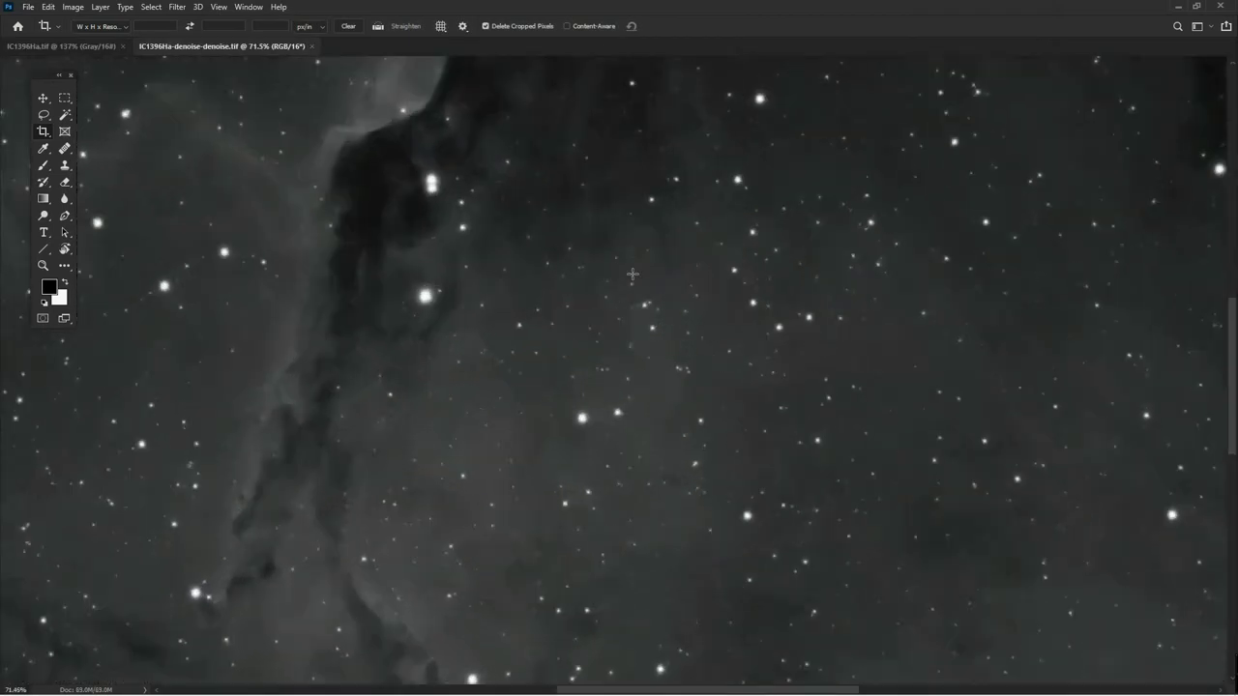
pyautogui.moveTo(632, 275); pyautogui.dragTo(834, 503)
pyautogui.scroll(-1, 834, 503)
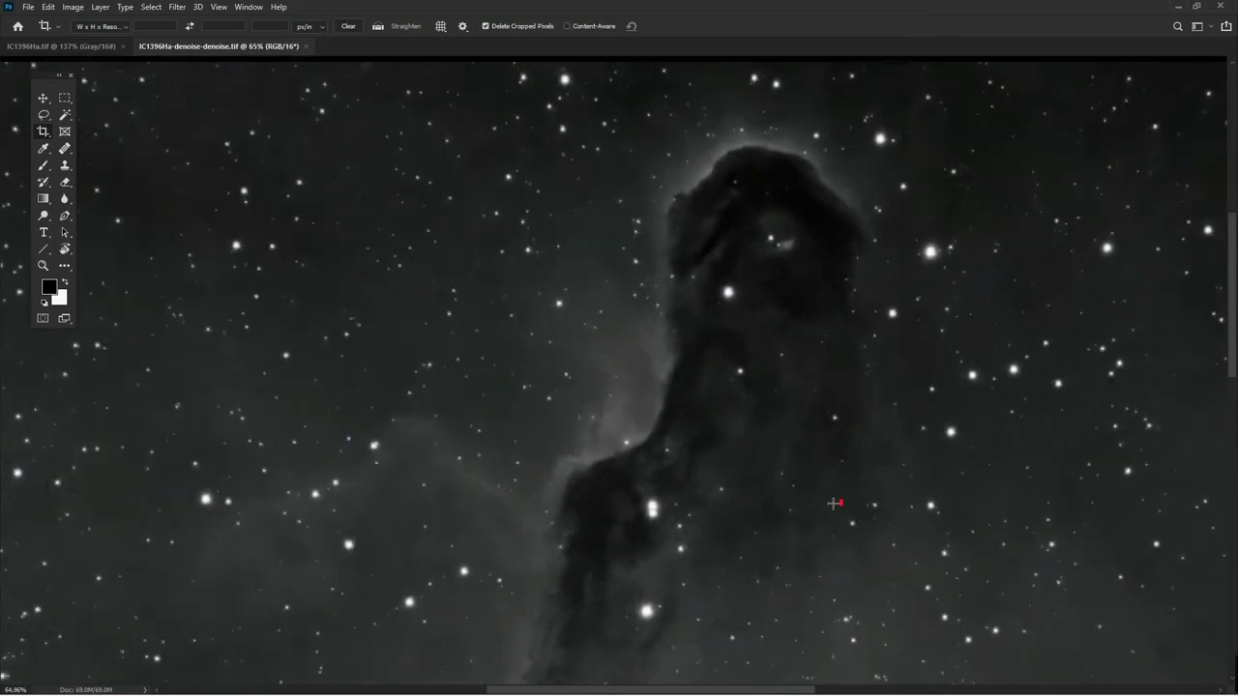
pyautogui.scroll(1, 834, 503)
pyautogui.scroll(-2, 829, 503)
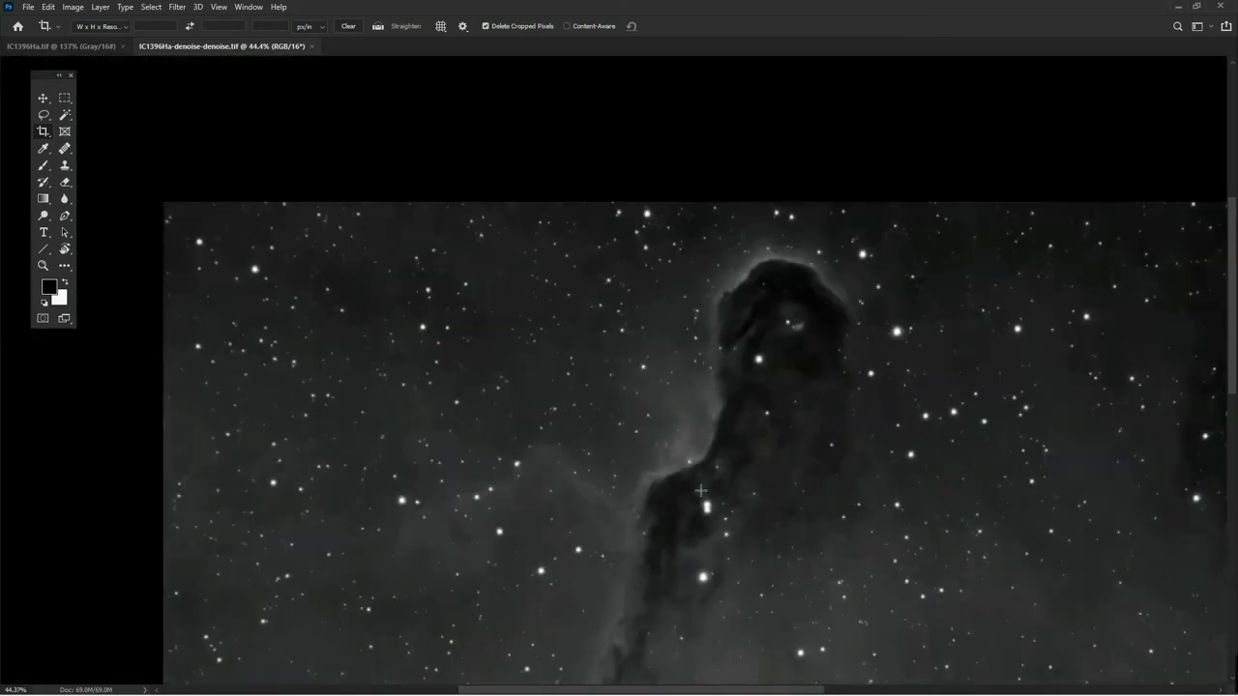
pyautogui.hotkey('ctrl', 'a')
pyautogui.hotkey('ctrl', 'd')
# Paste the denoised image as a new layer over the original in IC1396Ha.tif and view the nebula's head.
pyautogui.click(45, 44)
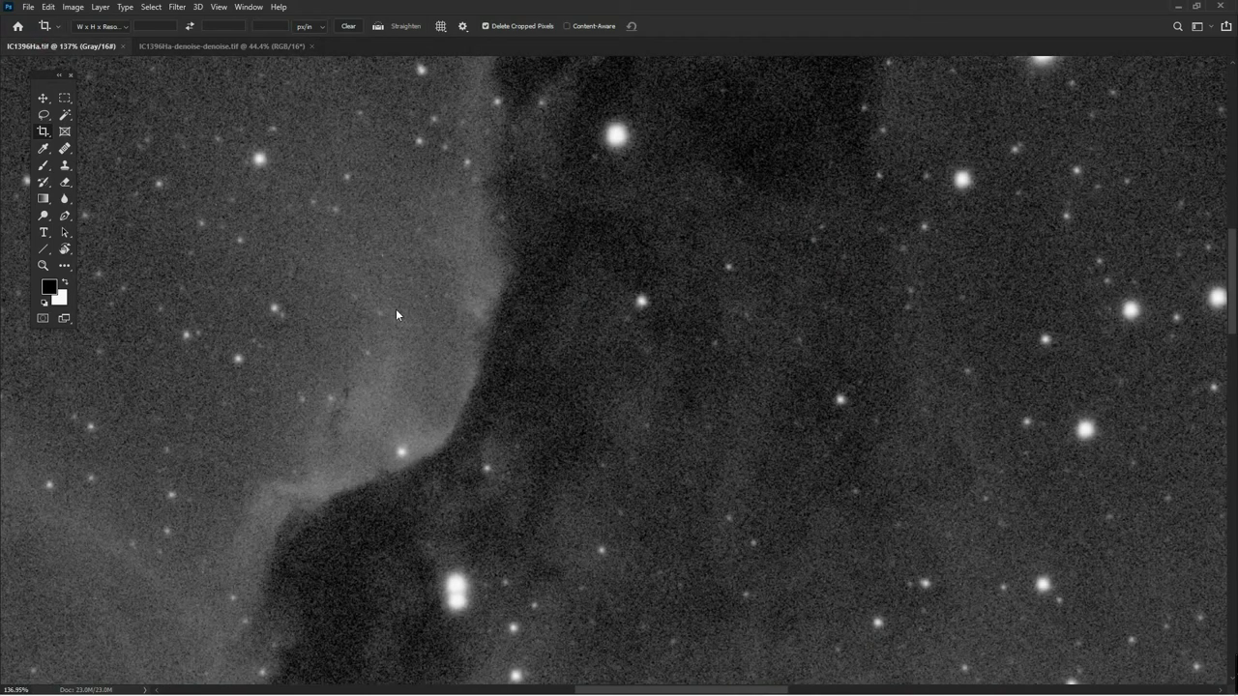
pyautogui.scroll(-6, 575, 371)
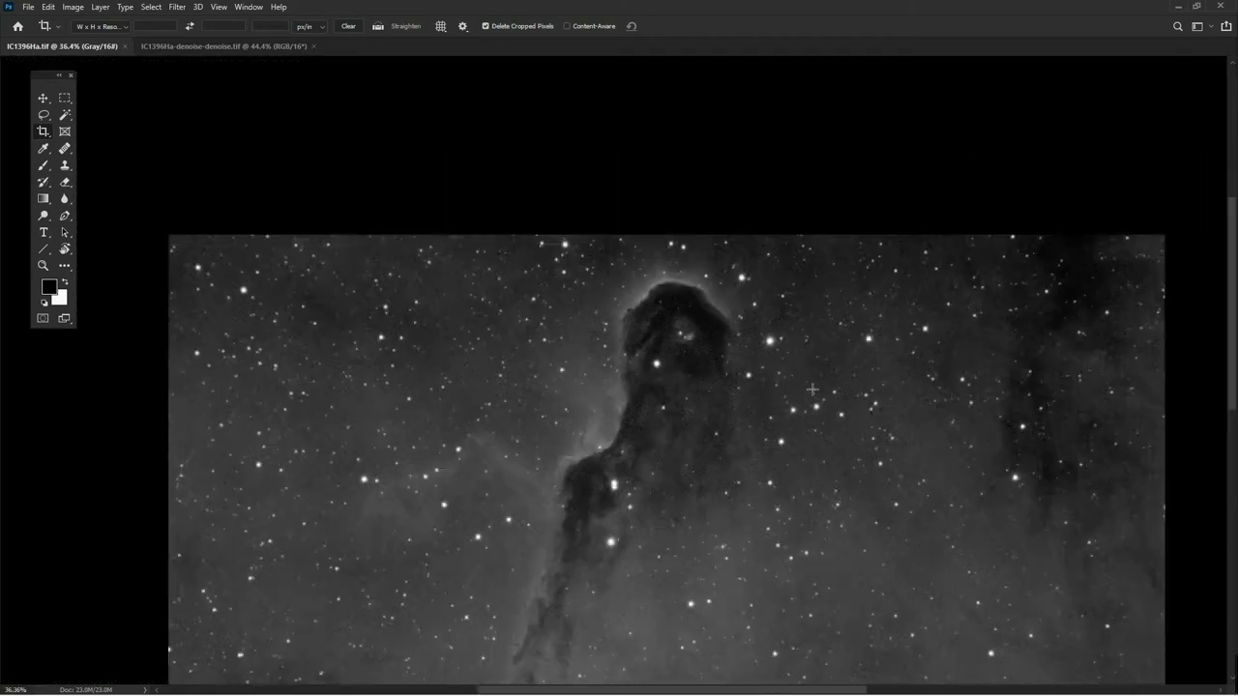
pyautogui.hotkey('ctrl', 'v')
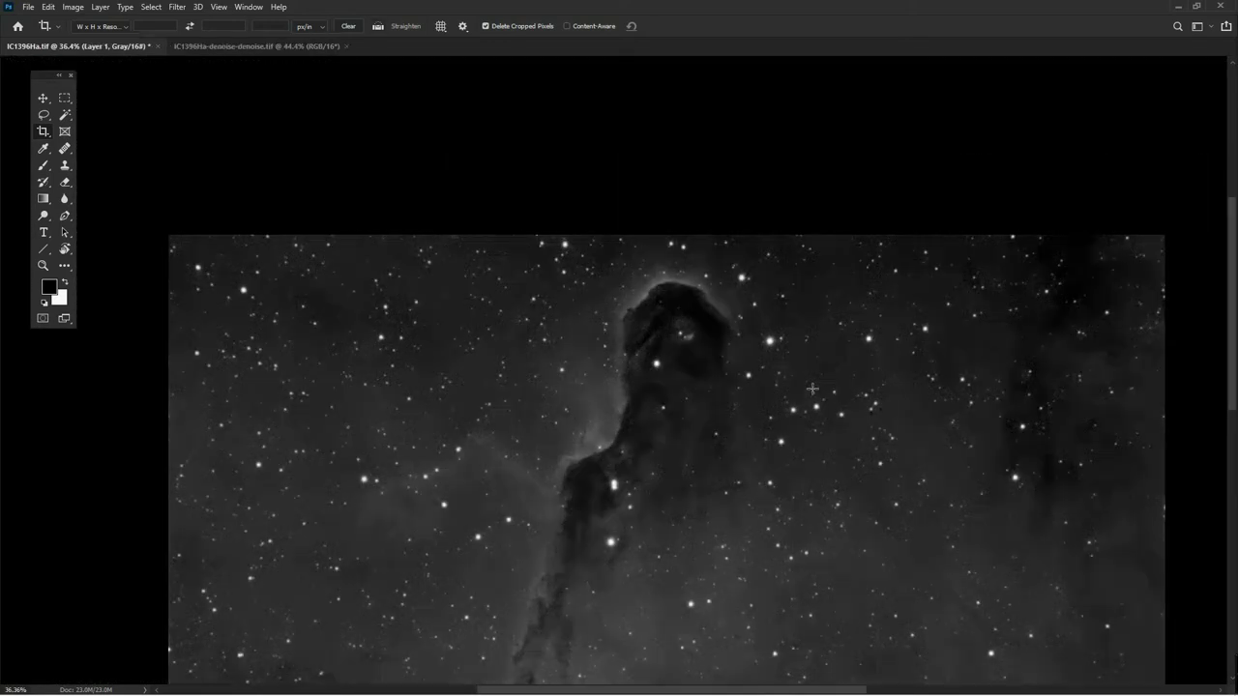
pyautogui.scroll(2, 852, 451)
pyautogui.moveTo(656, 479); pyautogui.dragTo(709, 388)
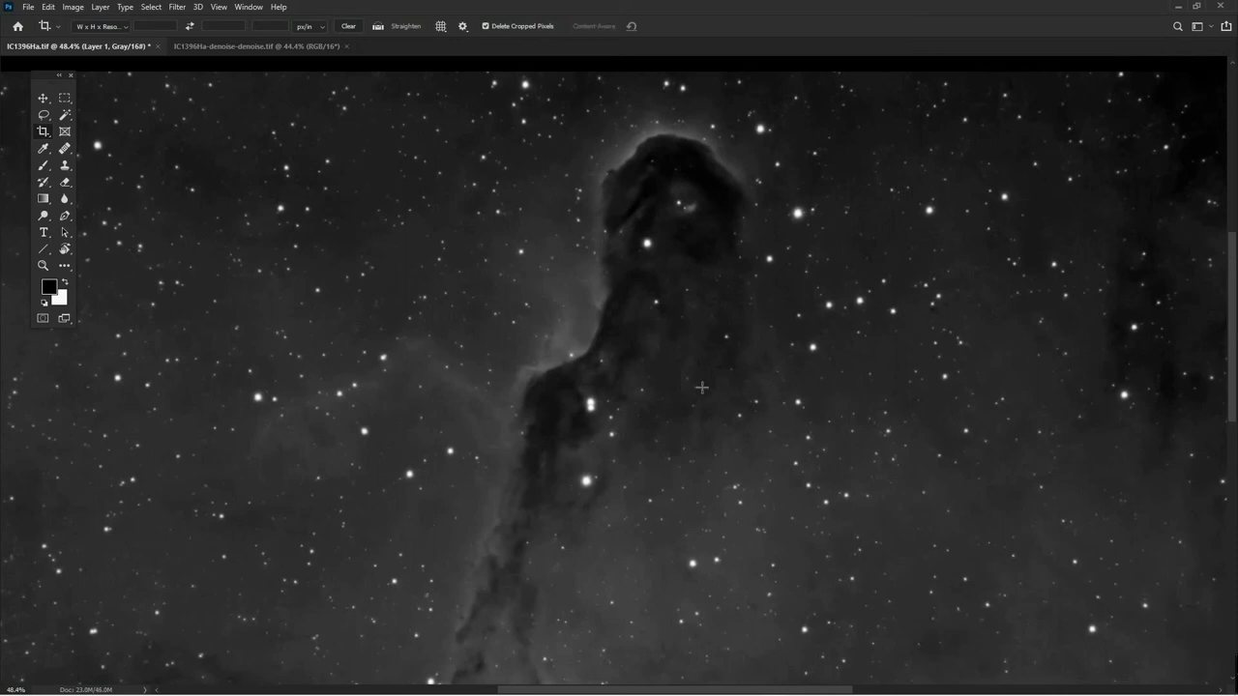
# Compare the original and the denoised layer around the nebula's head and the neighbouring star field, up close and across the whole frame.
pyautogui.press('5')
pyautogui.moveTo(687, 309); pyautogui.dragTo(652, 385)
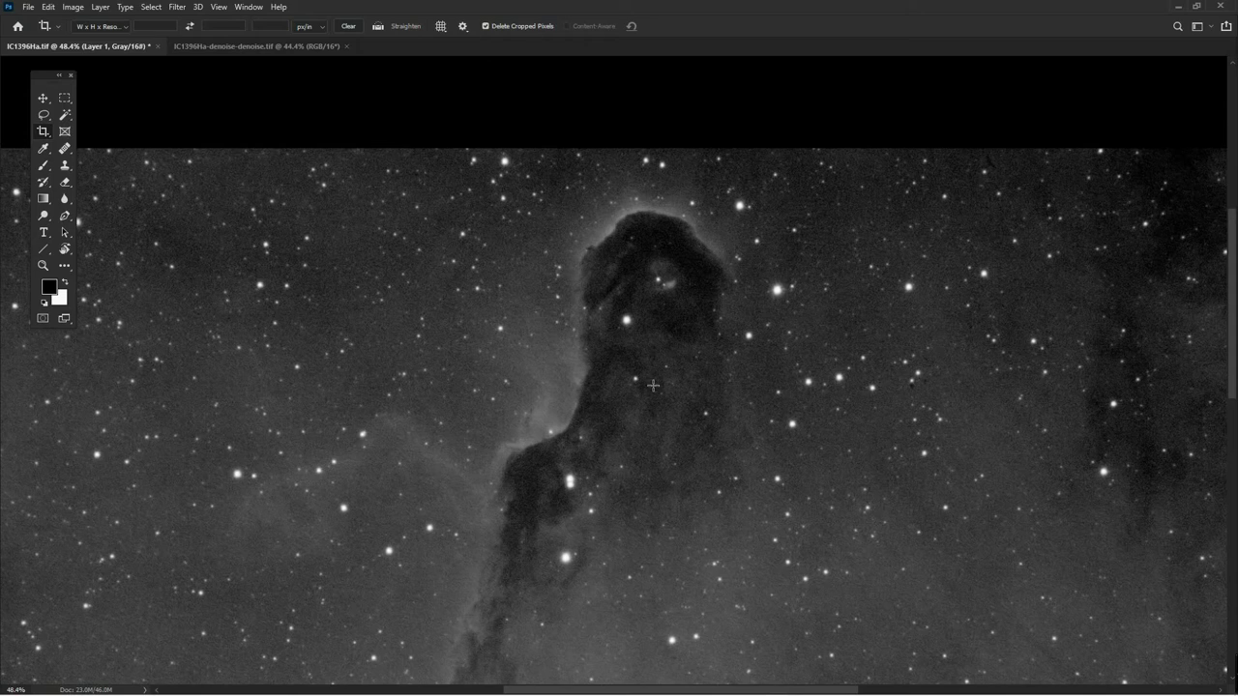
pyautogui.scroll(10, 769, 393)
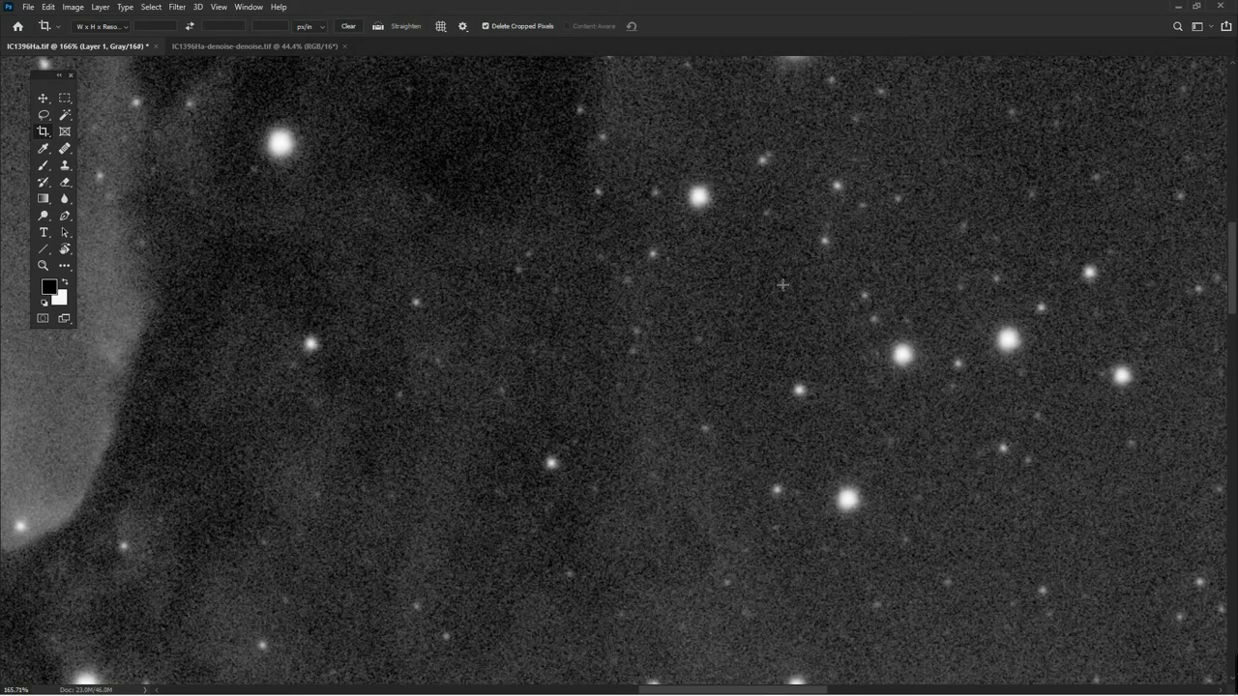
pyautogui.scroll(-2, 789, 284)
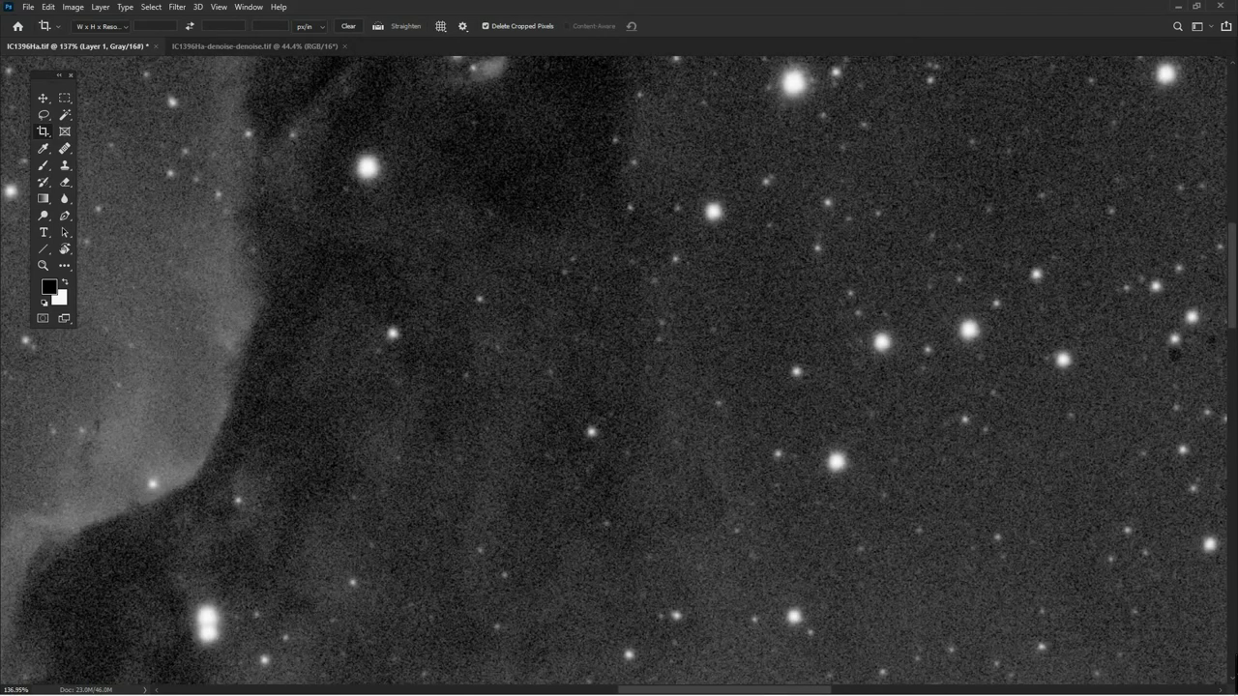
pyautogui.scroll(-7, 826, 294)
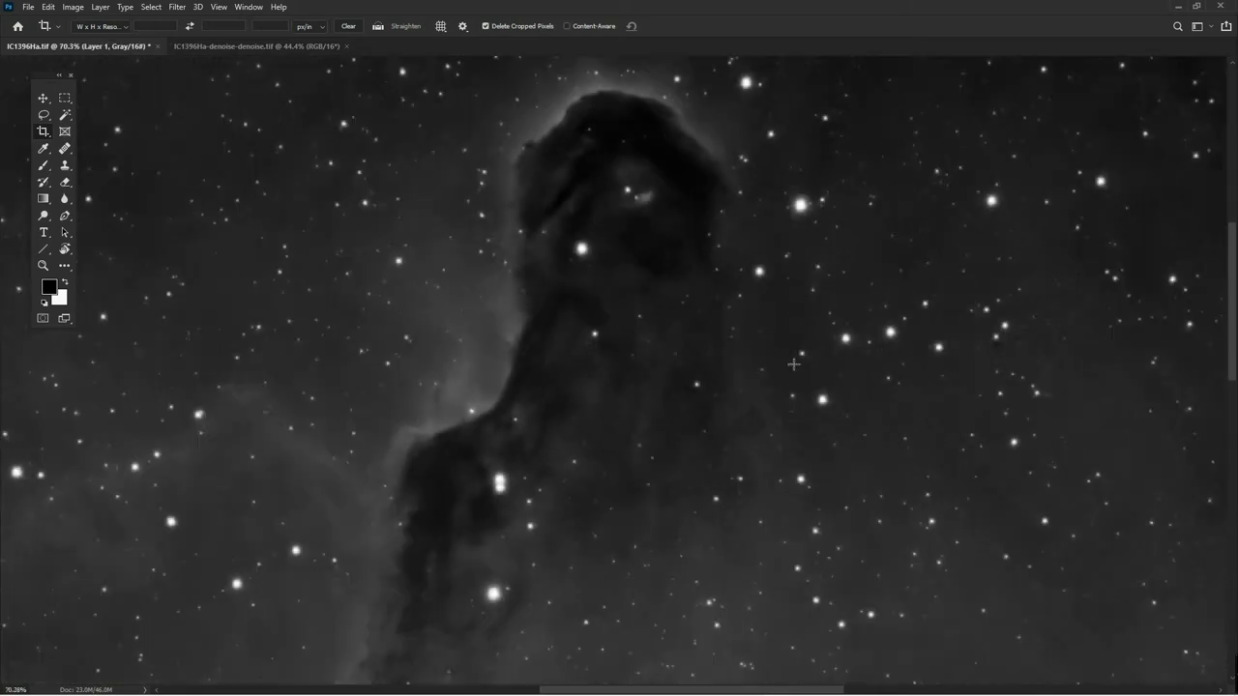
pyautogui.scroll(-2, 765, 364)
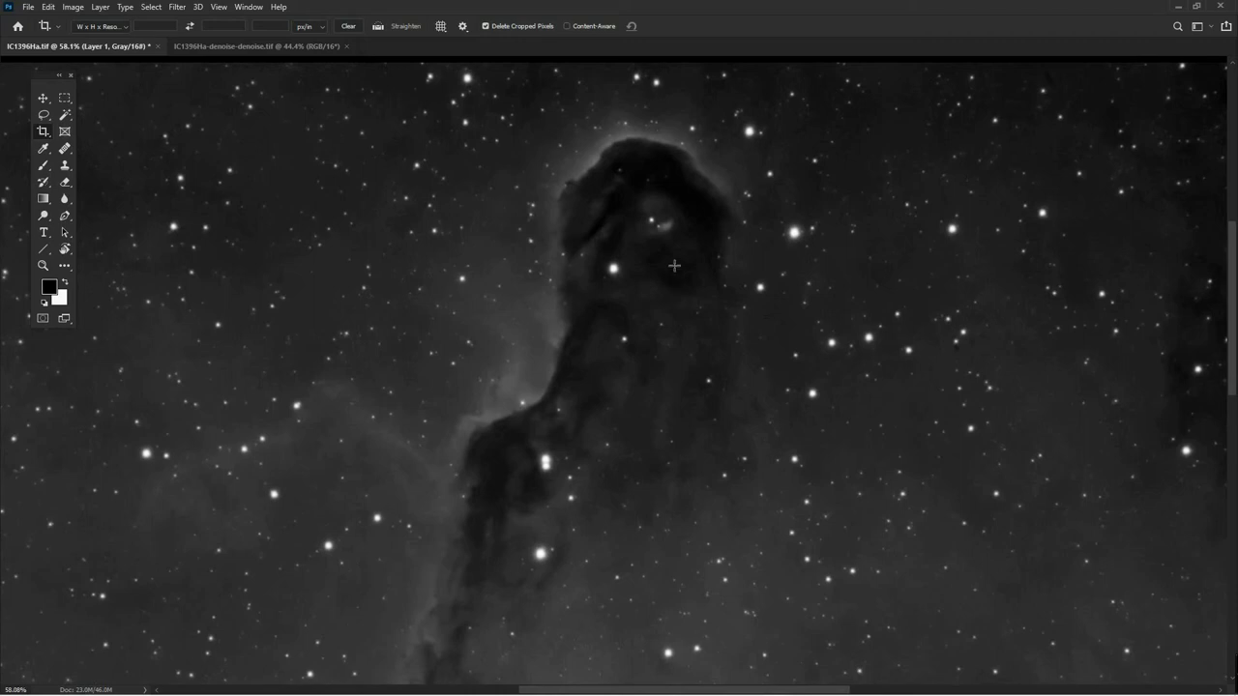
pyautogui.scroll(-1, 775, 345)
pyautogui.scroll(-2, 776, 346)
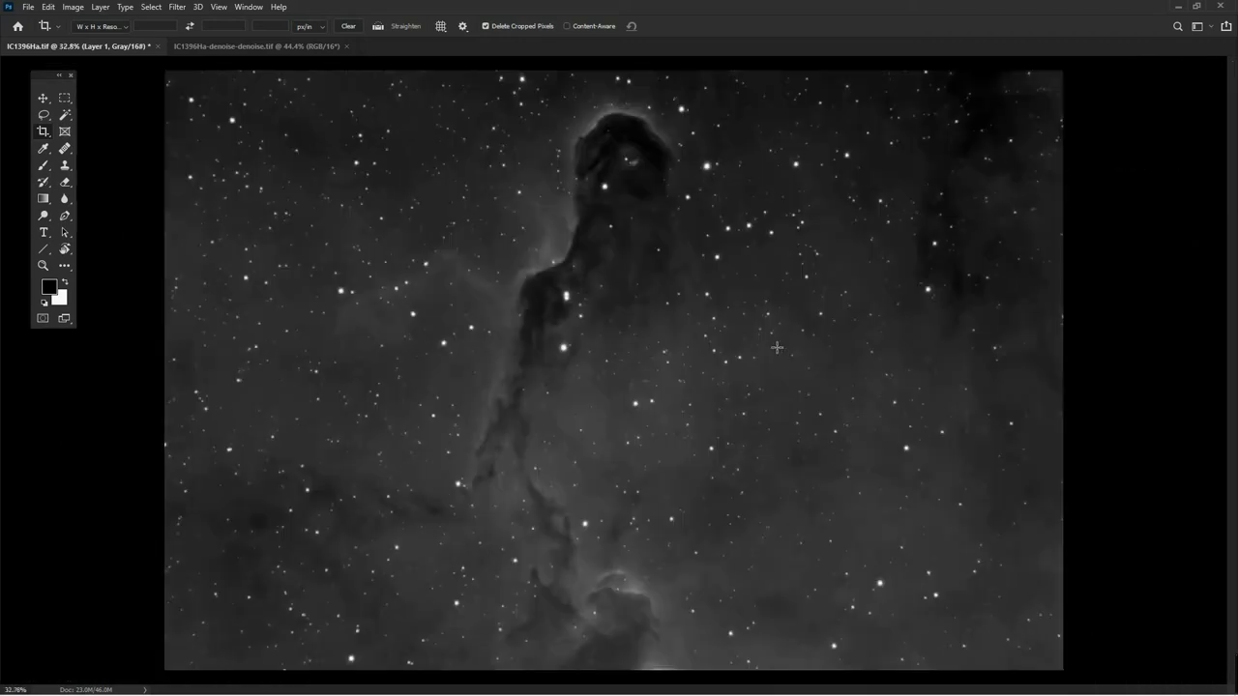
# Examine the background and small stars beside the nebula's trunk at high magnification and against the full image.
pyautogui.scroll(4, 776, 345)
pyautogui.scroll(3, 777, 347)
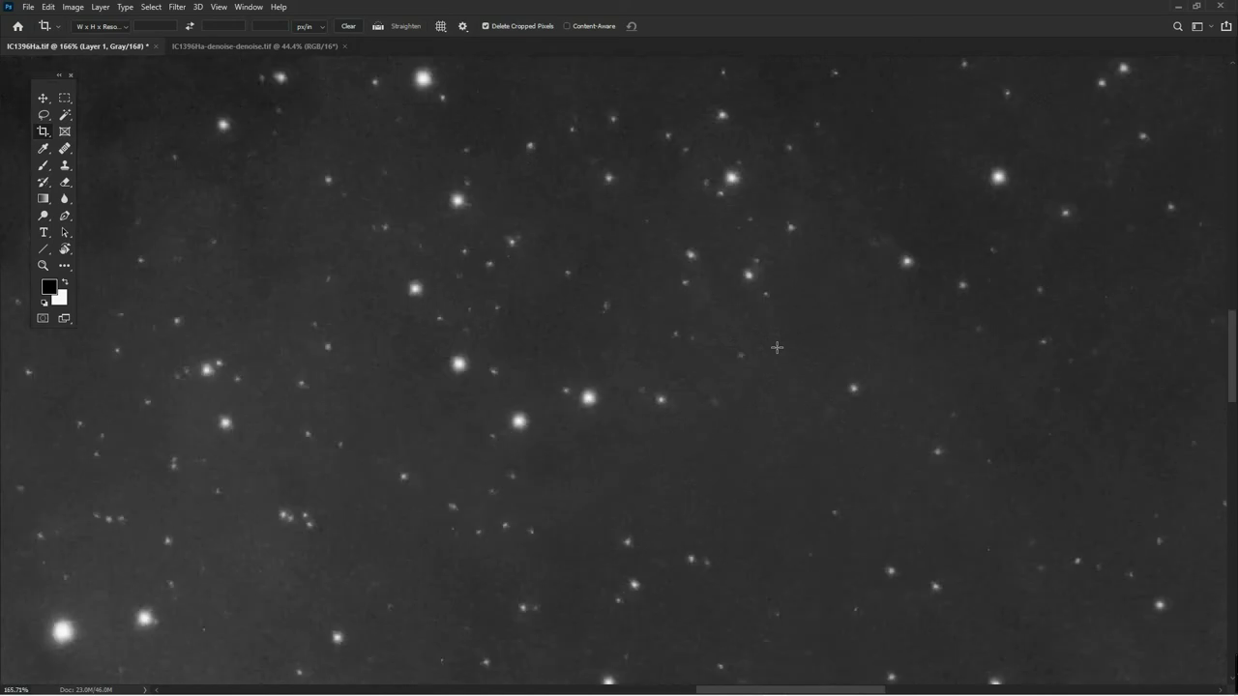
pyautogui.scroll(-3, 657, 311)
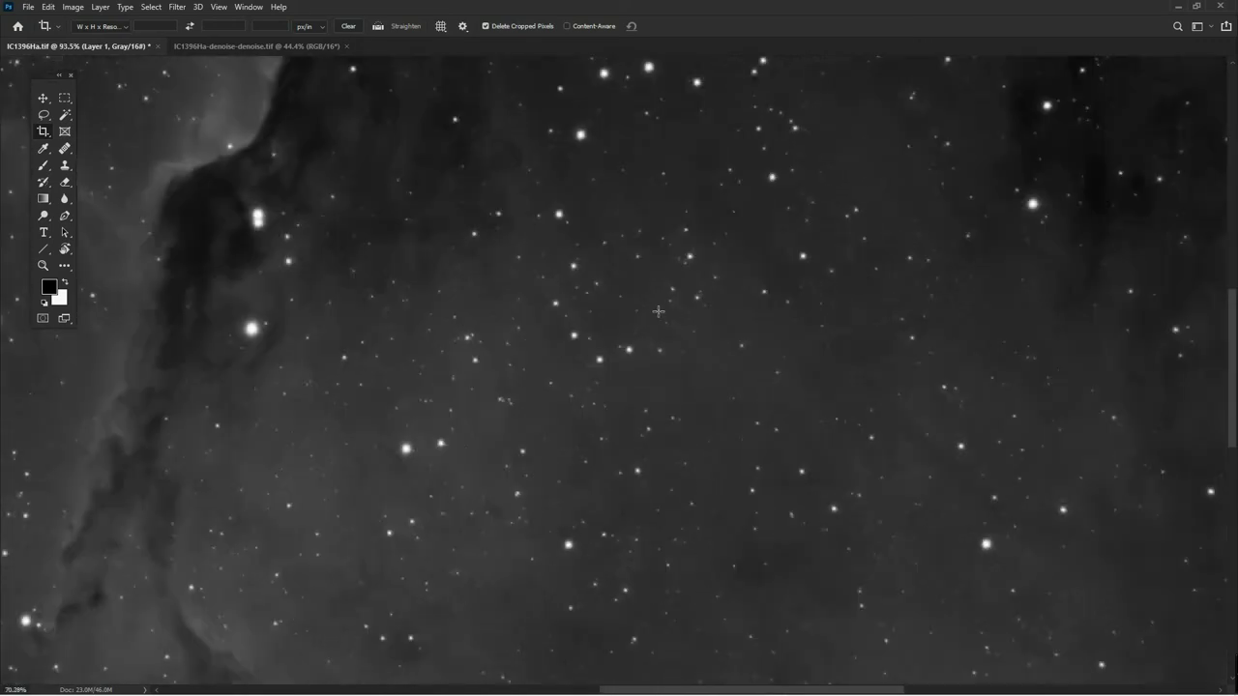
pyautogui.scroll(-1, 656, 311)
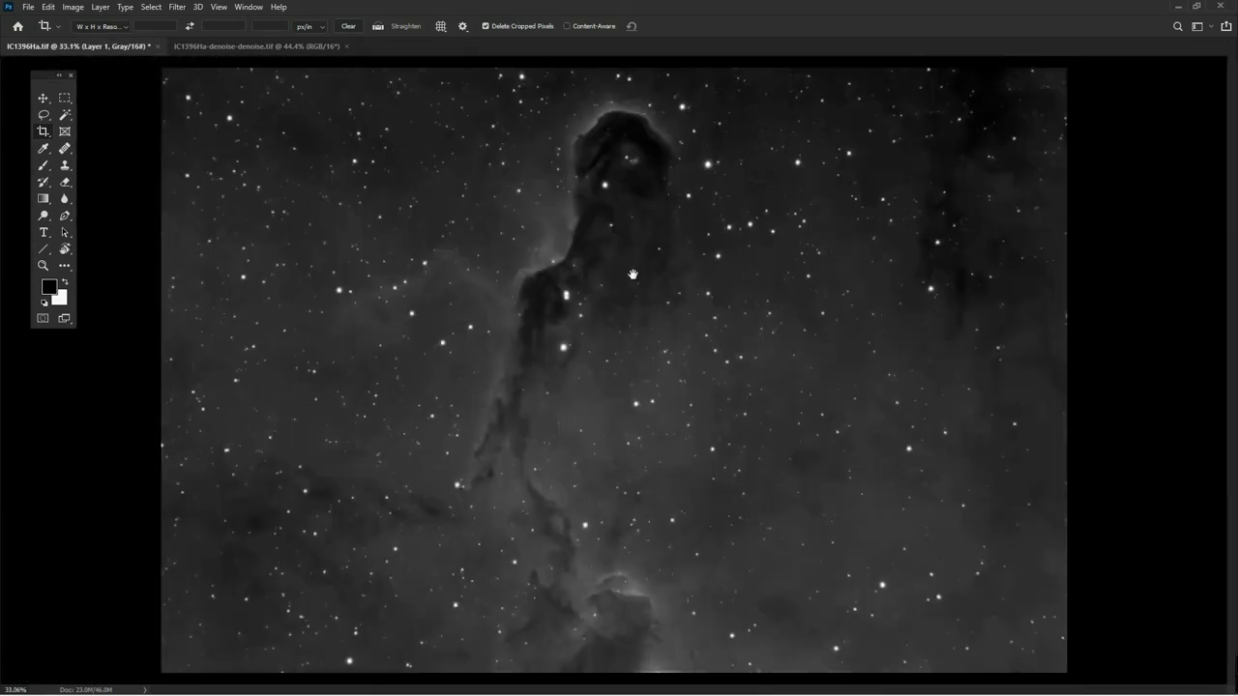
pyautogui.scroll(2, 704, 294)
pyautogui.scroll(-3, 704, 295)
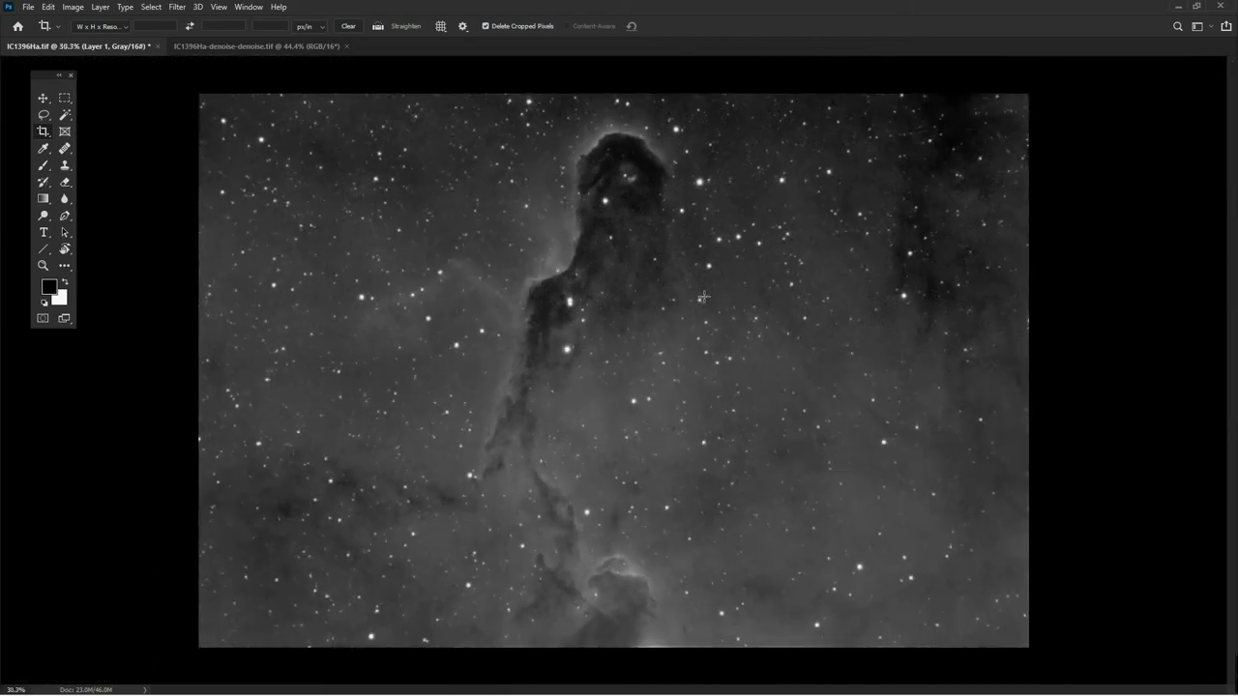
pyautogui.scroll(2, 704, 295)
pyautogui.scroll(3, 704, 295)
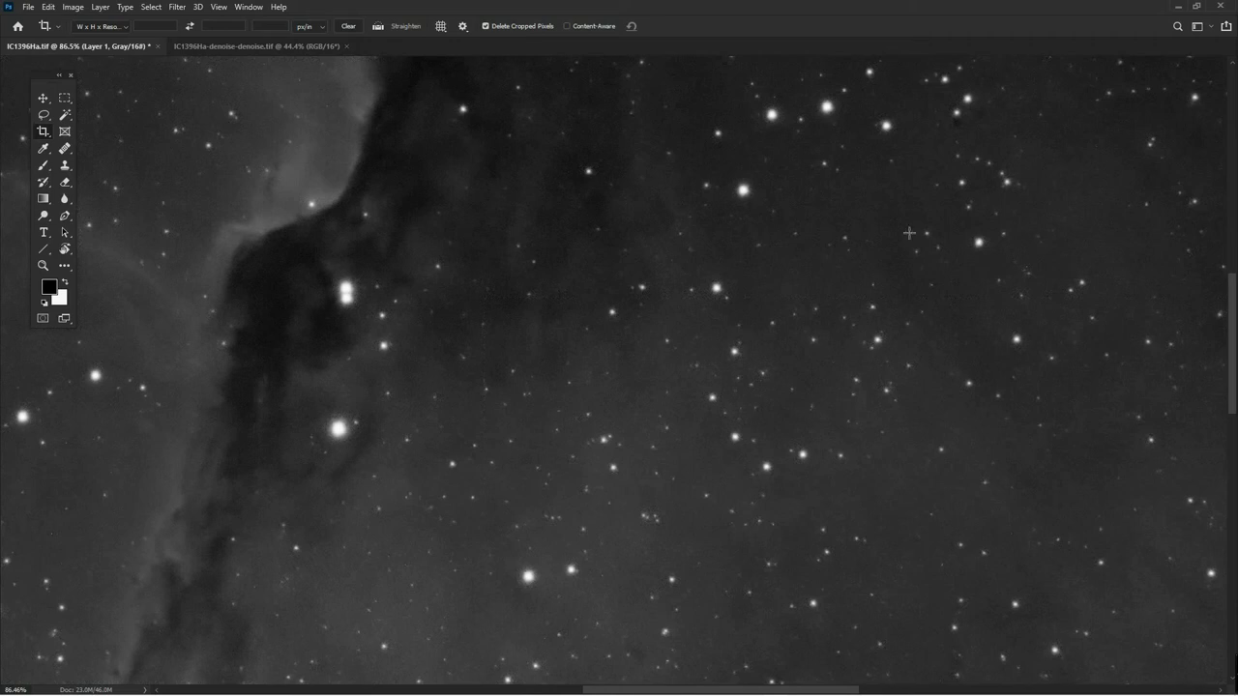
# Close IC1396Ha-denoise-denoise.tif and IC1396Ha.tif and open NGC3576.tif.
pyautogui.click(346, 46)
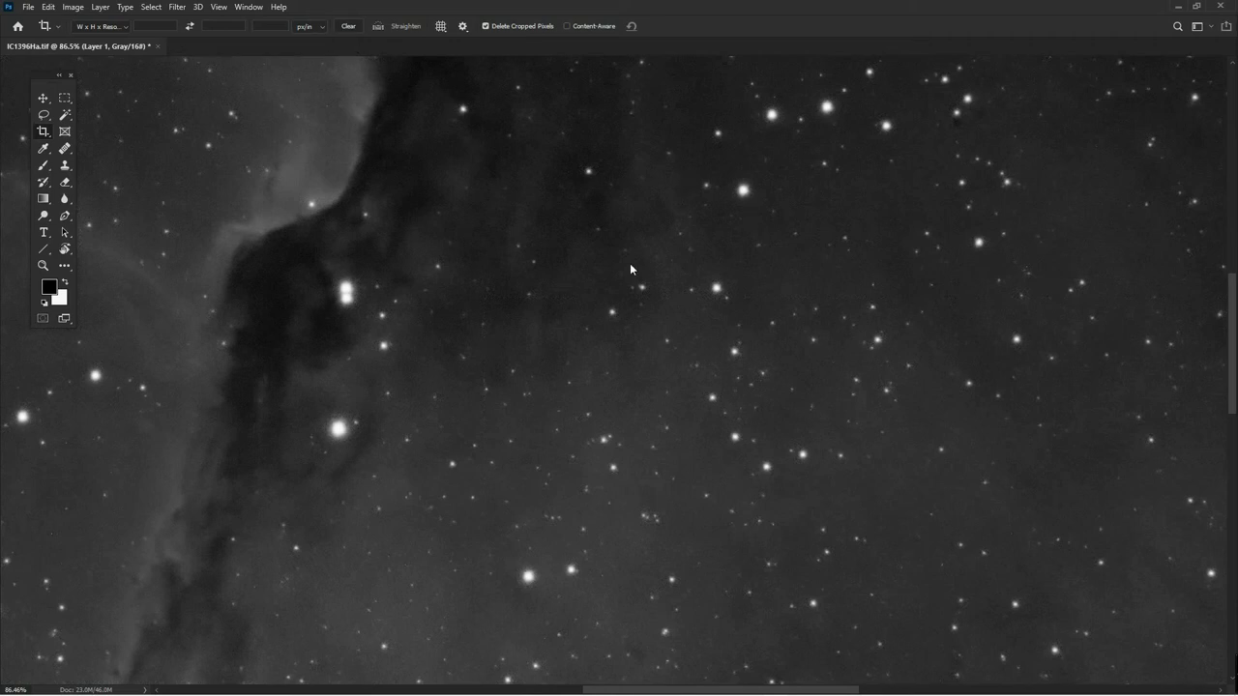
pyautogui.hotkey('ctrl', 'w')
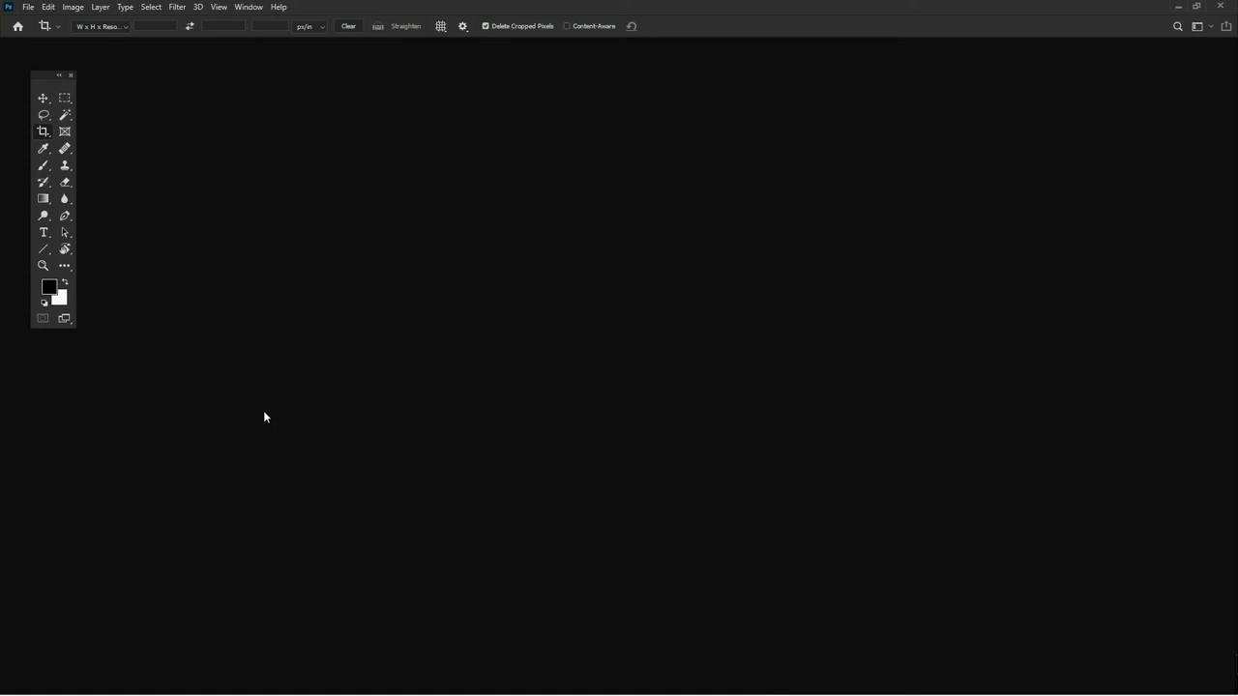
pyautogui.click(28, 7)
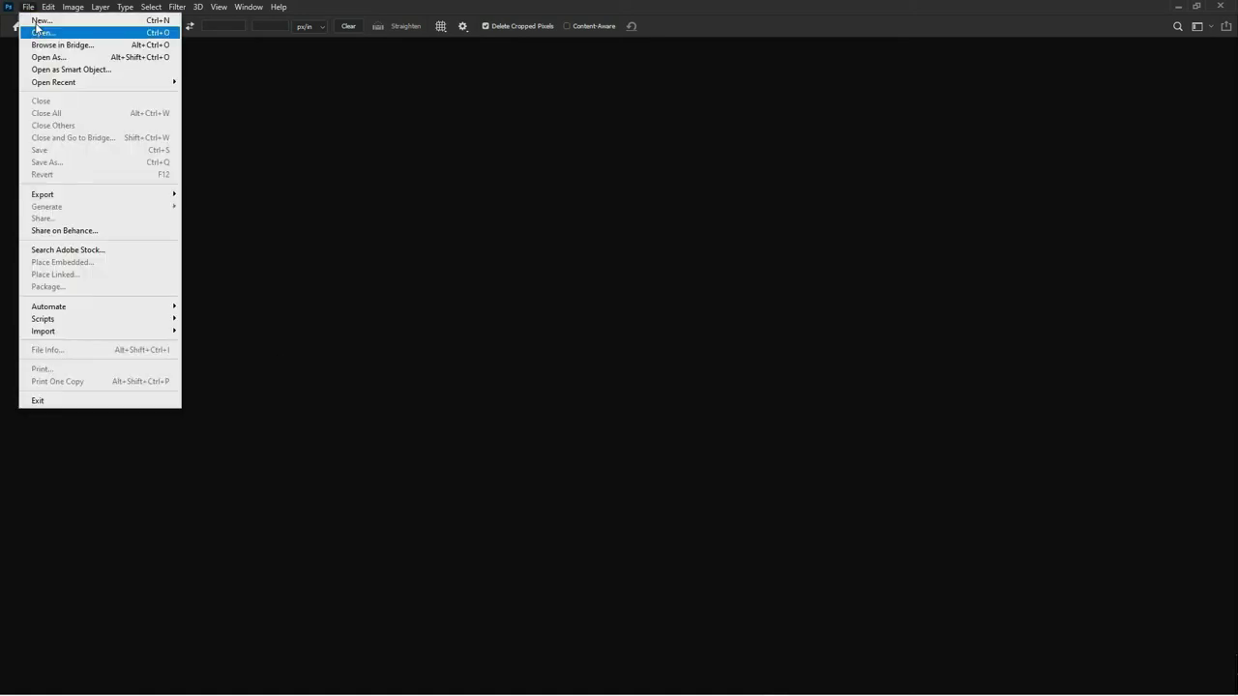
pyautogui.click(39, 32)
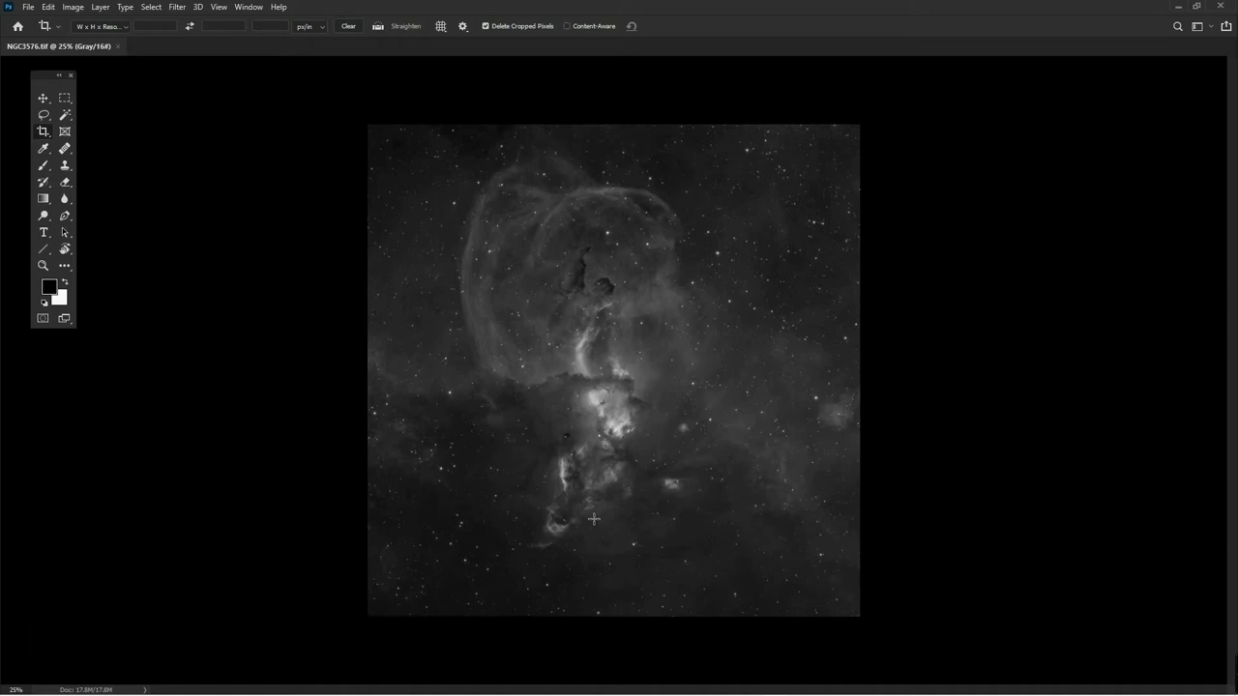
# Inspect the noise in NGC3576.tif around the bright nebula core and in the star field beside it.
pyautogui.scroll(5, 556, 423)
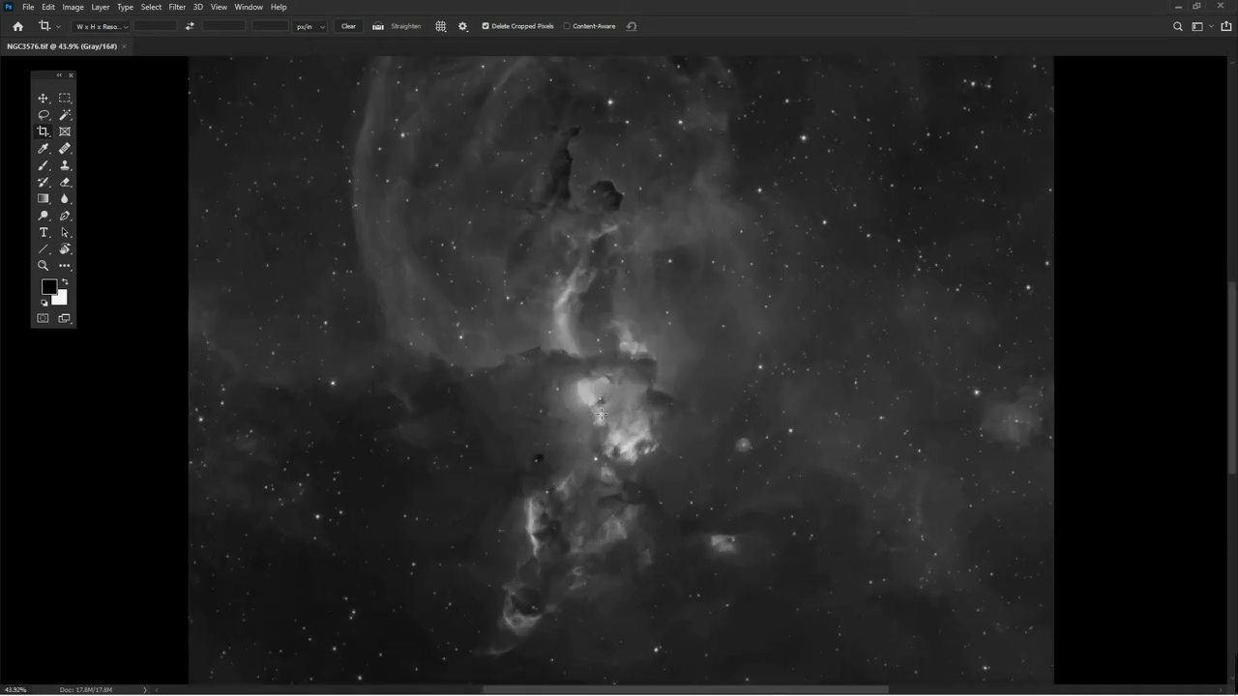
pyautogui.scroll(8, 600, 415)
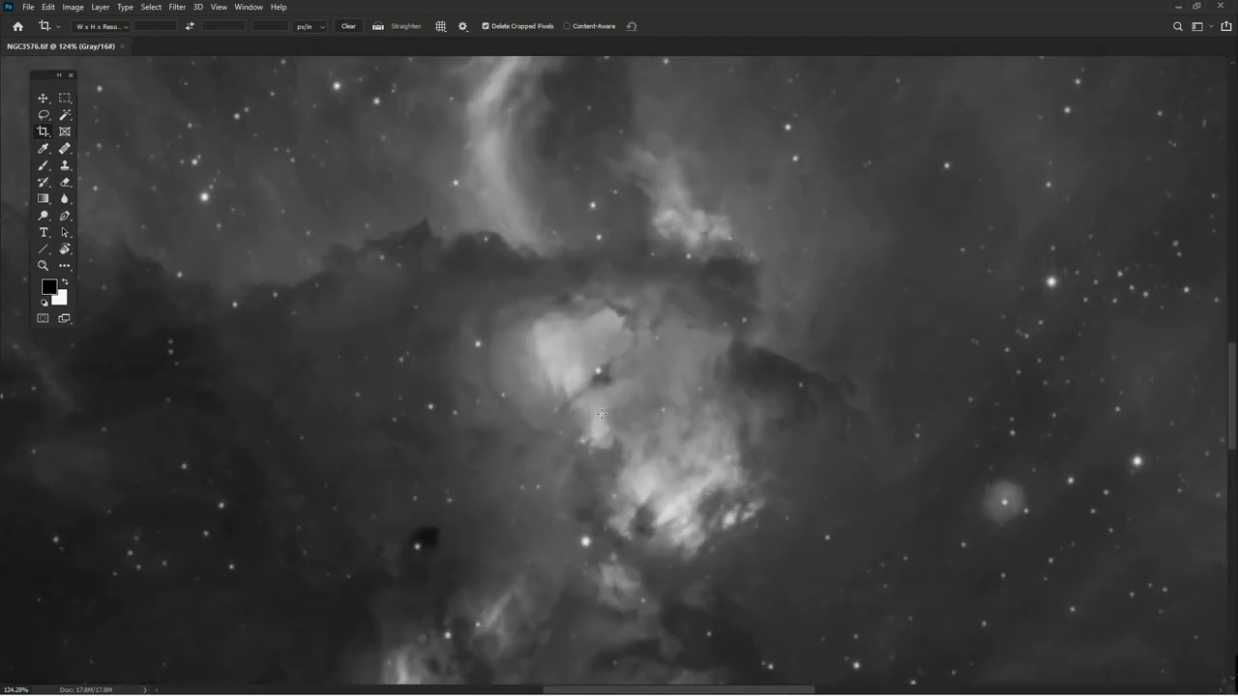
pyautogui.scroll(5, 899, 423)
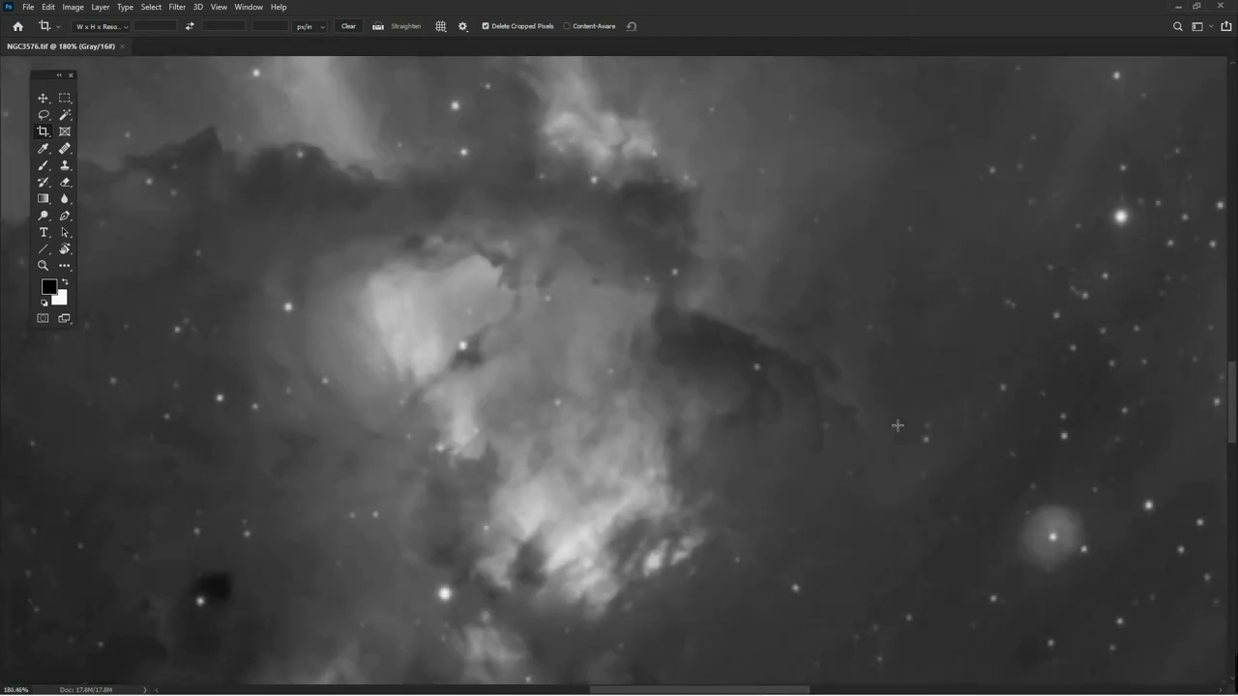
pyautogui.moveTo(938, 358); pyautogui.dragTo(600, 677)
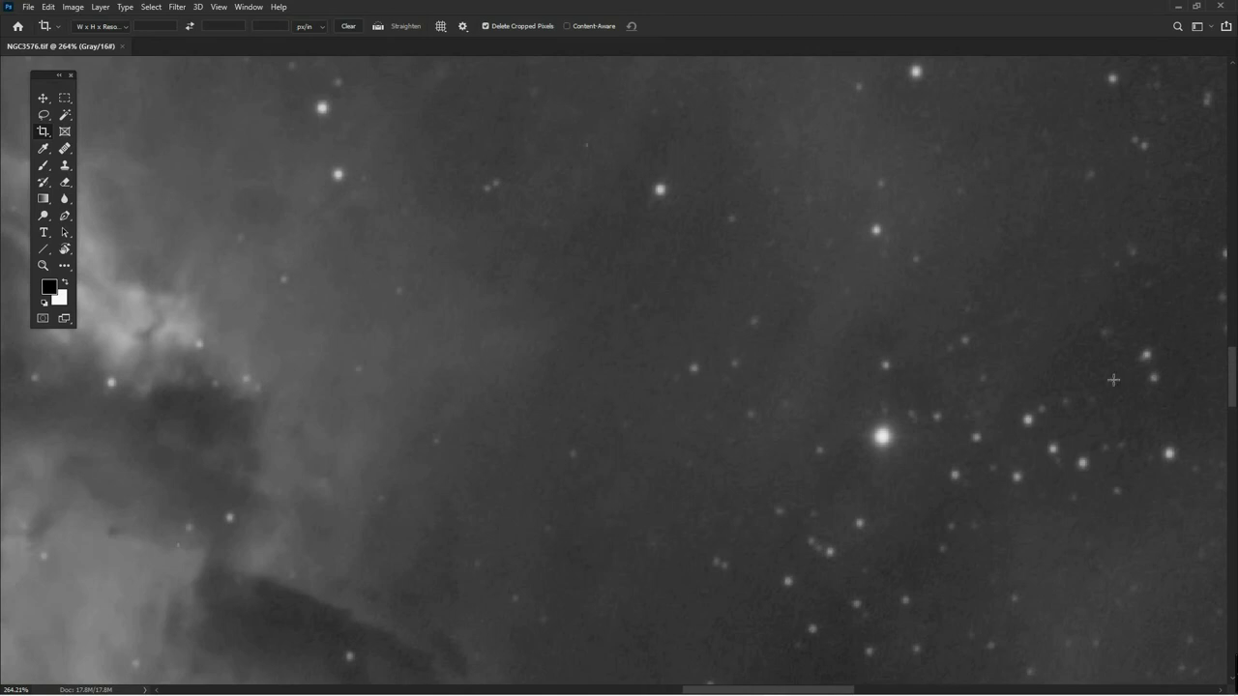
pyautogui.moveTo(1016, 481); pyautogui.dragTo(756, 304)
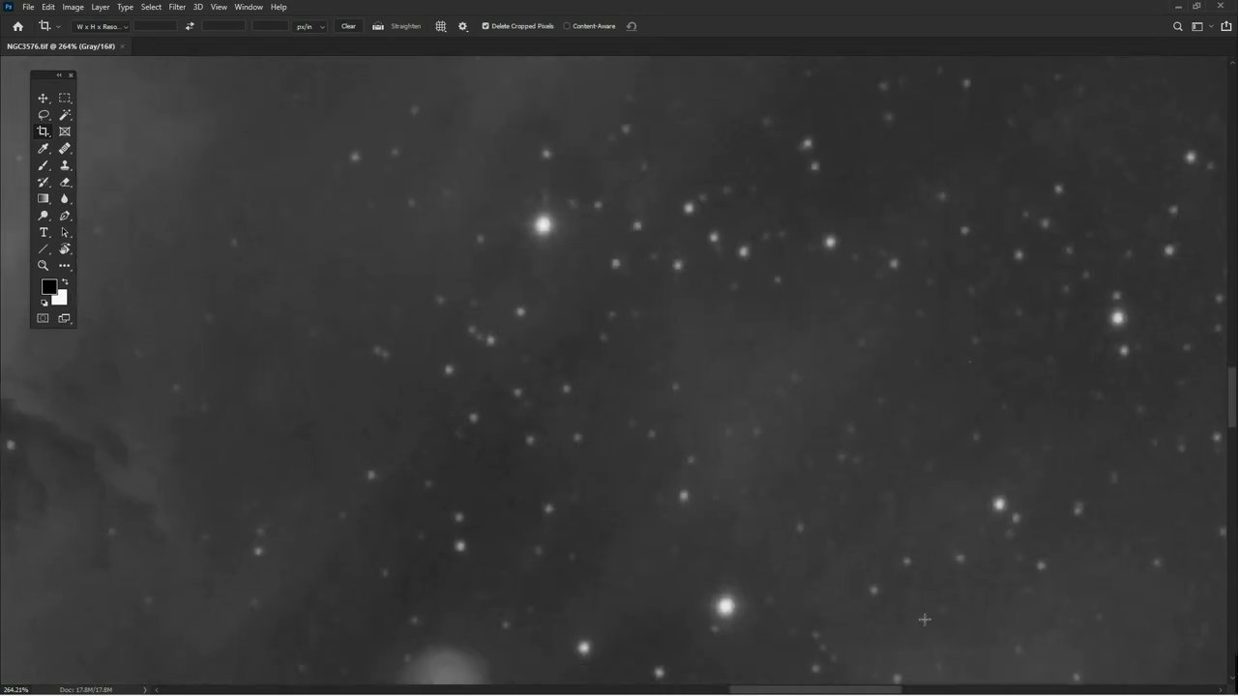
pyautogui.scroll(-2, 603, 503)
pyautogui.scroll(-1, 604, 503)
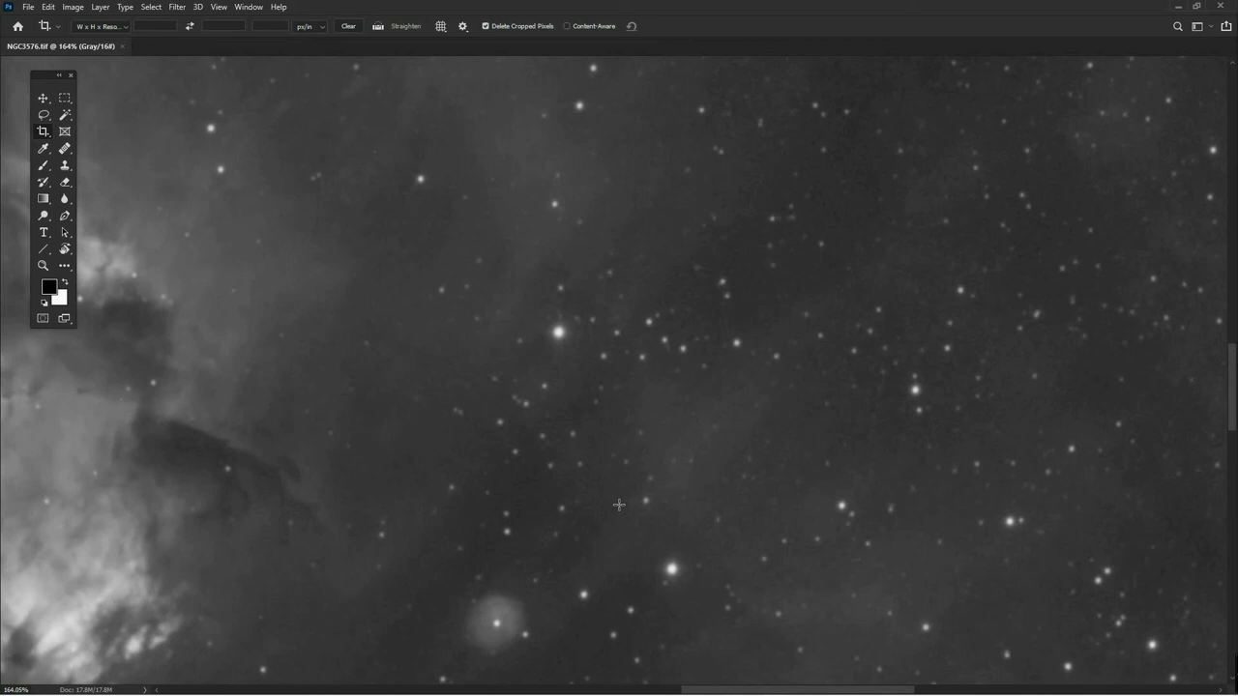
pyautogui.scroll(-8, 619, 504)
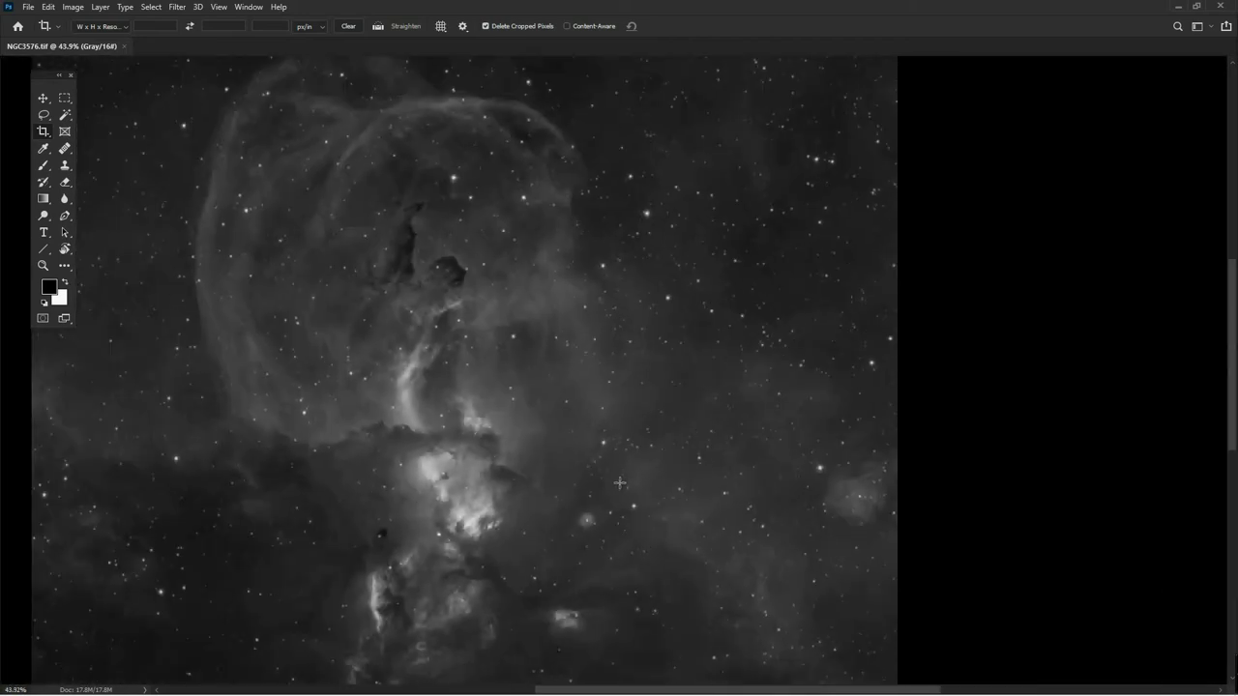
pyautogui.scroll(-1, 620, 483)
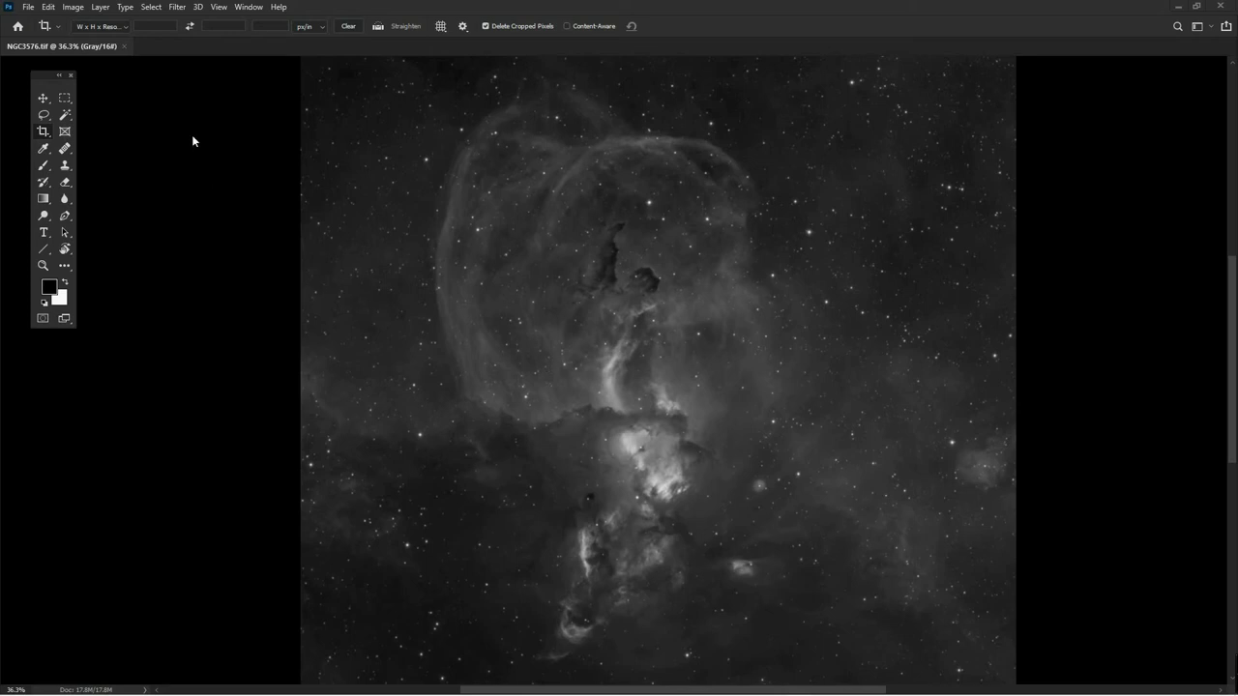
# Check the availability of the Topaz Labs filters for the grayscale image and convert it to RGB Color mode.
pyautogui.click(176, 8)
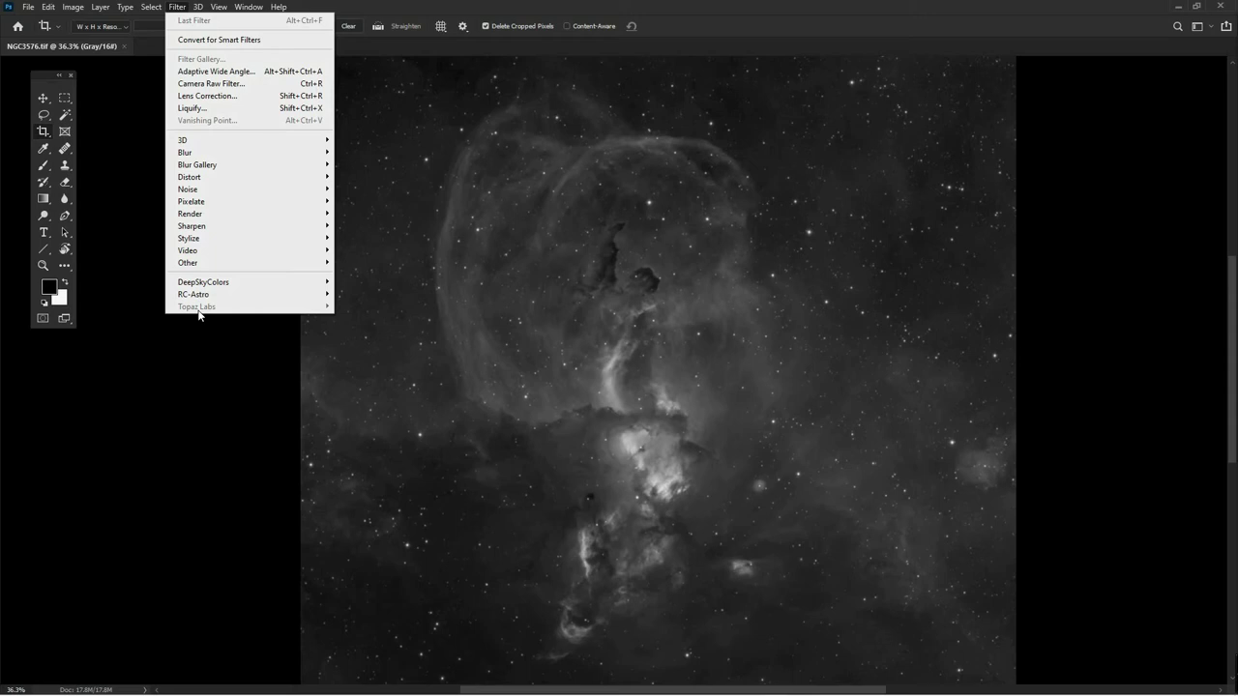
pyautogui.click(205, 394)
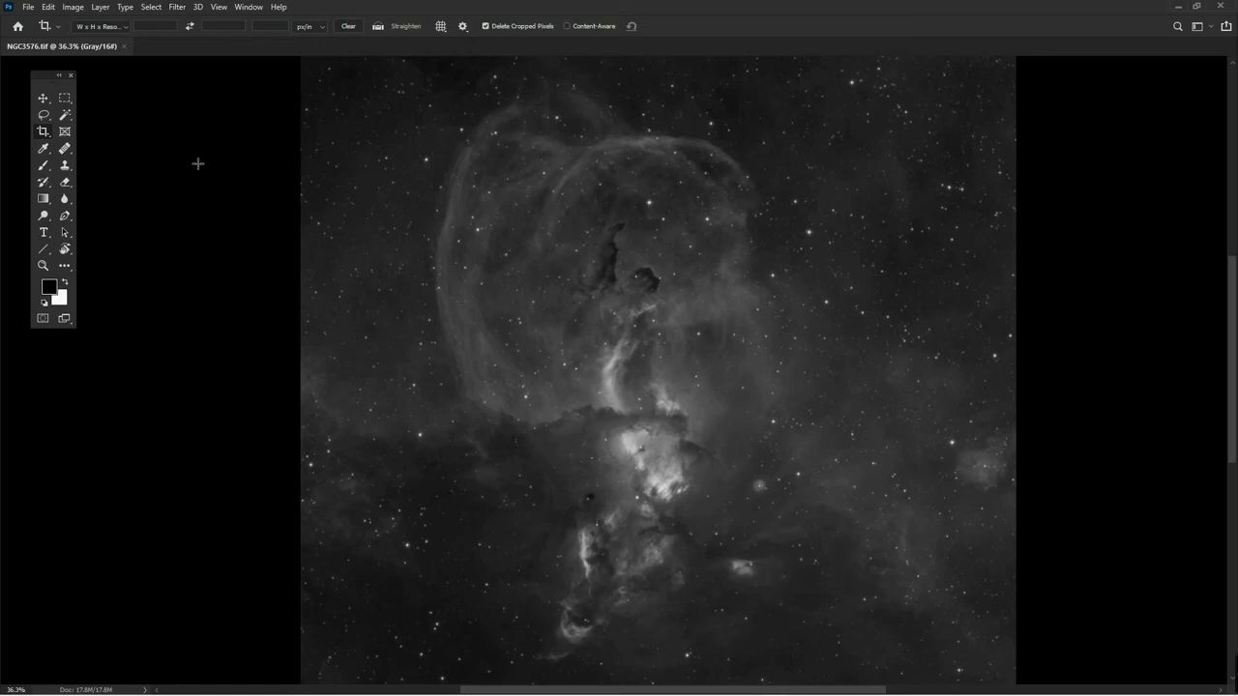
pyautogui.click(74, 11)
pyautogui.moveTo(155, 21)
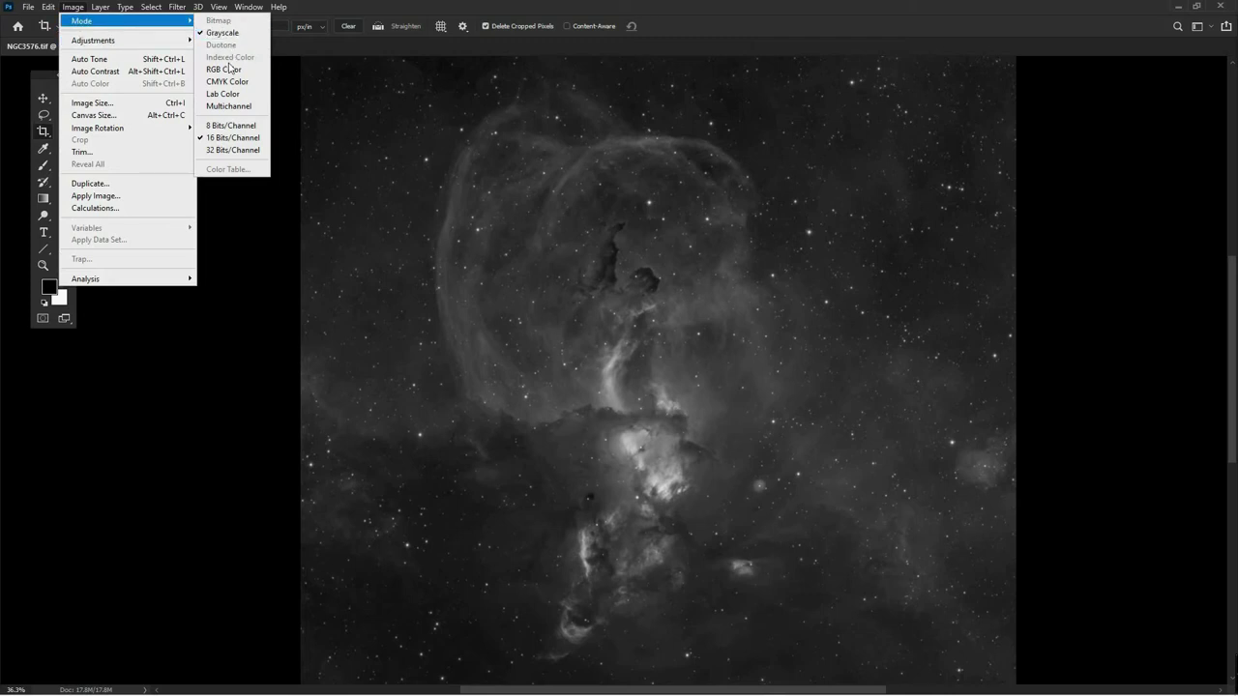
pyautogui.click(228, 70)
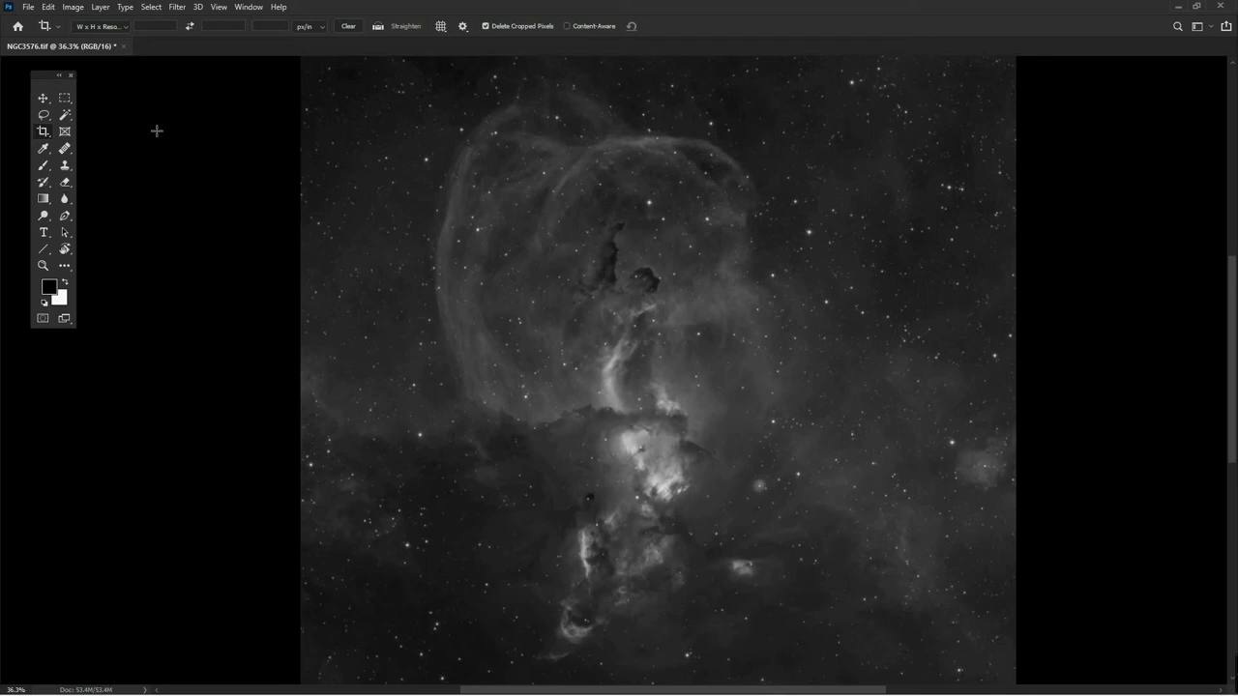
# Launch the Topaz DeNoise AI filter on NGC3576.tif and turn on its automatic settings.
pyautogui.click(176, 8)
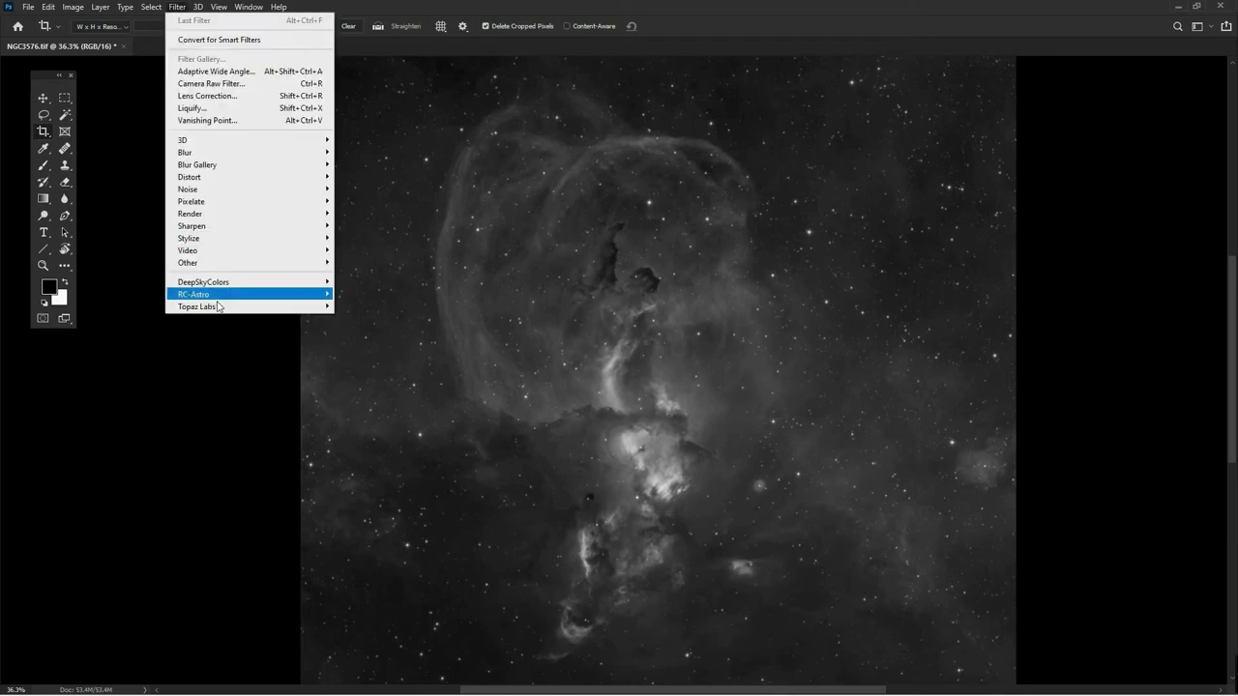
pyautogui.click(355, 306)
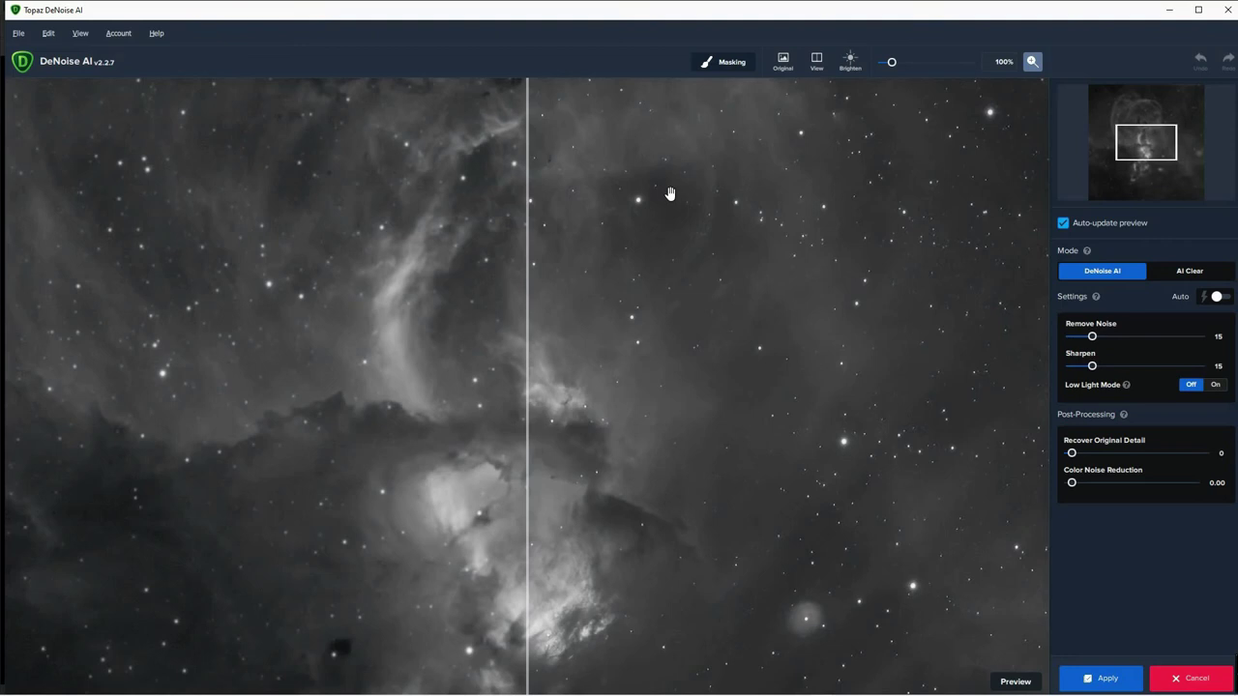
pyautogui.click(1224, 298)
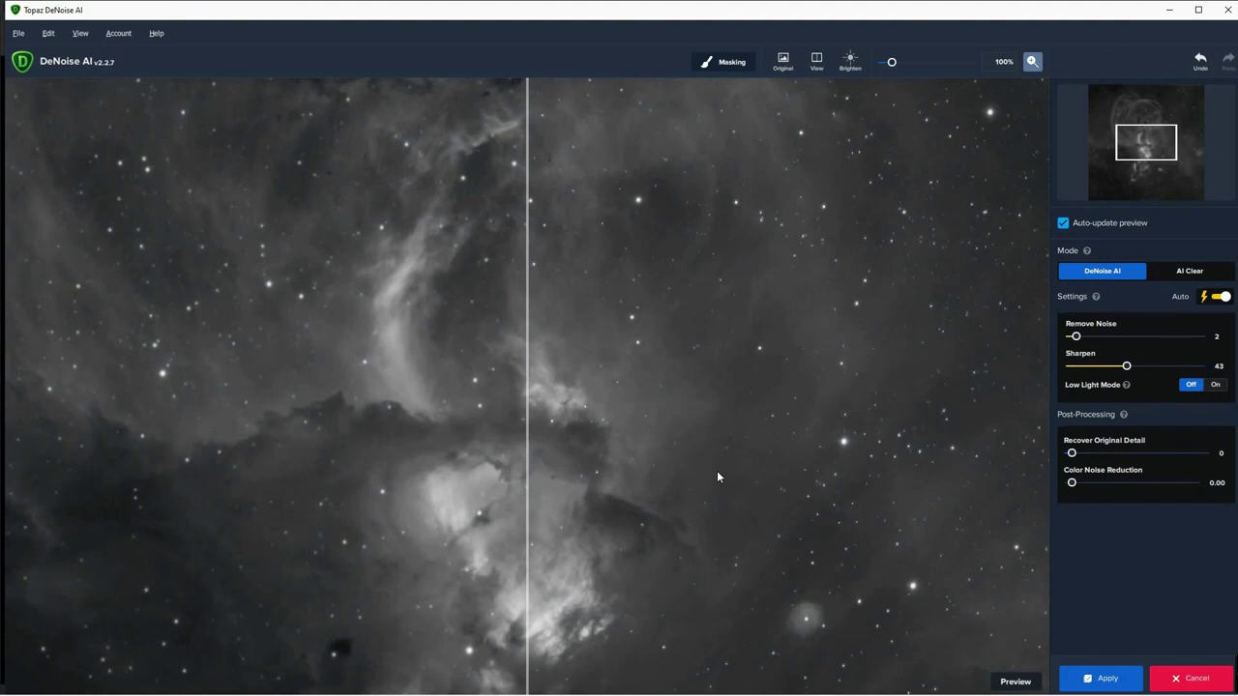
# Compare the preview around the bright nebula core, and set Remove Noise to 6 and Sharpen to 0.
pyautogui.moveTo(633, 432); pyautogui.dragTo(677, 209)
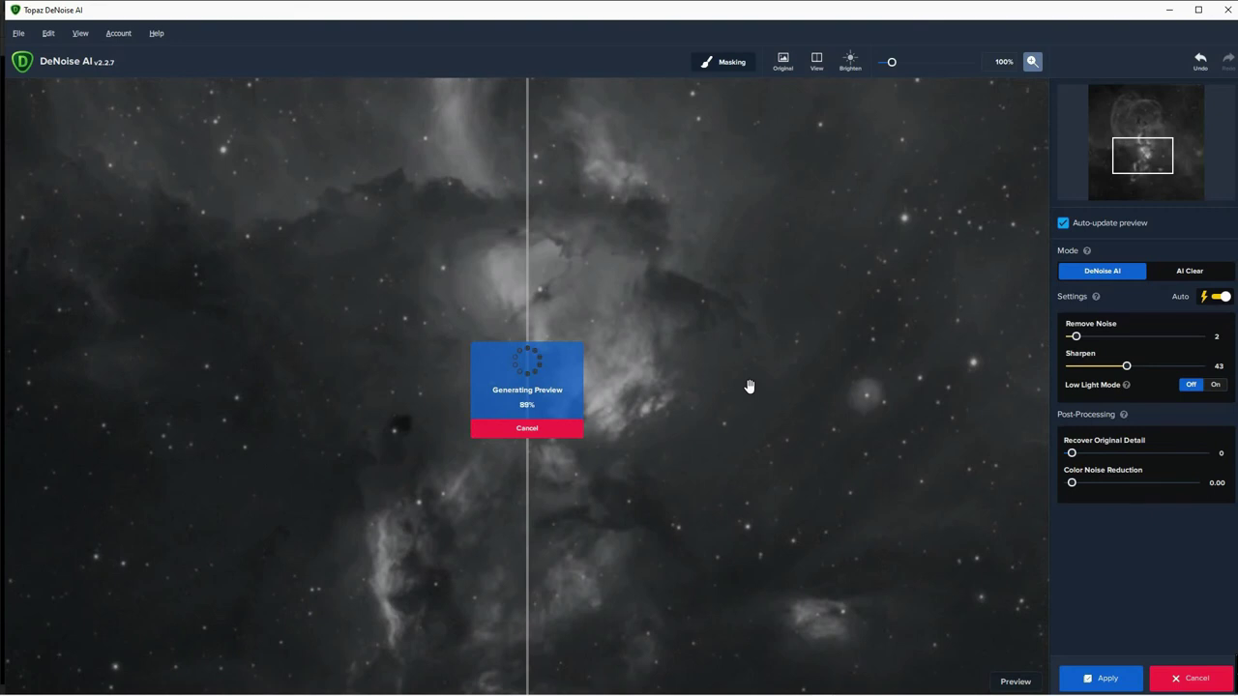
pyautogui.moveTo(789, 495); pyautogui.dragTo(835, 564)
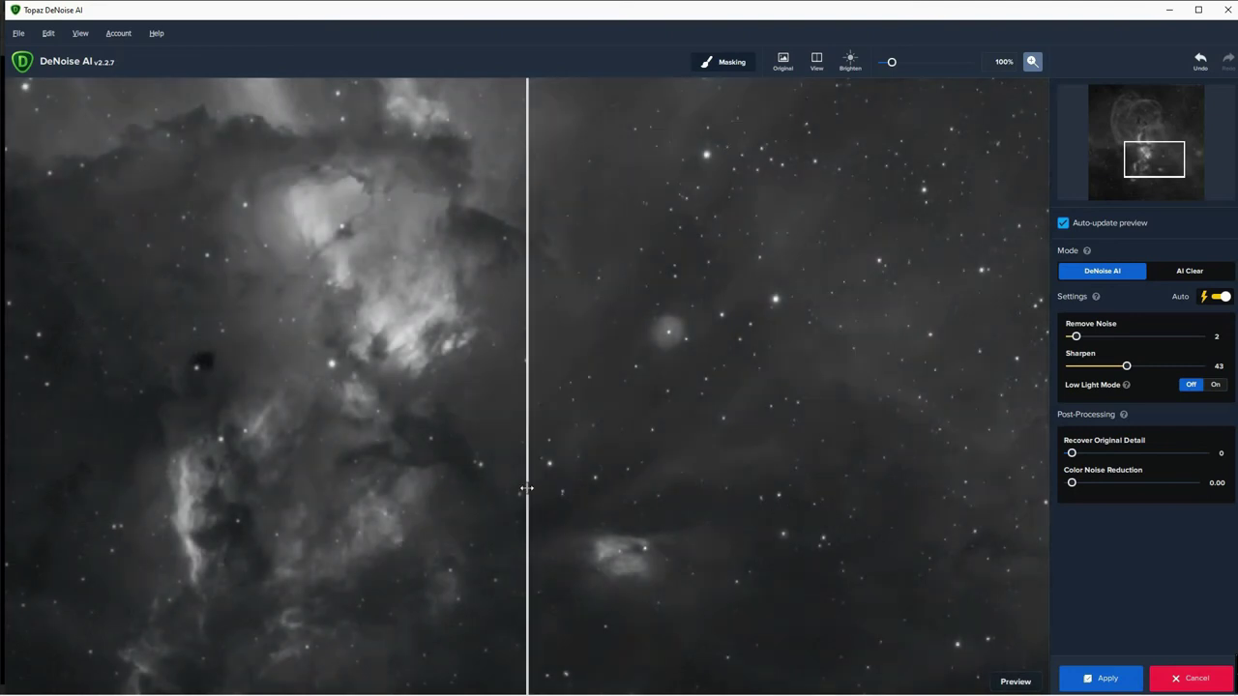
pyautogui.moveTo(526, 489); pyautogui.dragTo(528, 387)
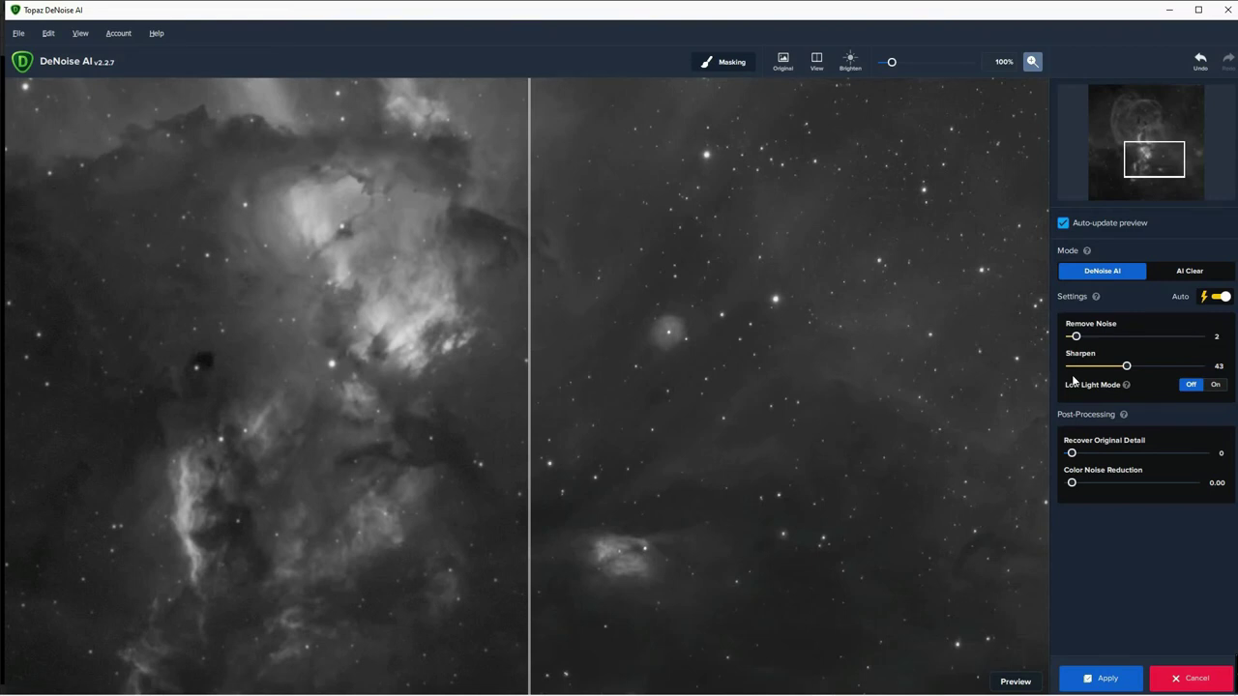
pyautogui.moveTo(1075, 336); pyautogui.dragTo(1082, 337)
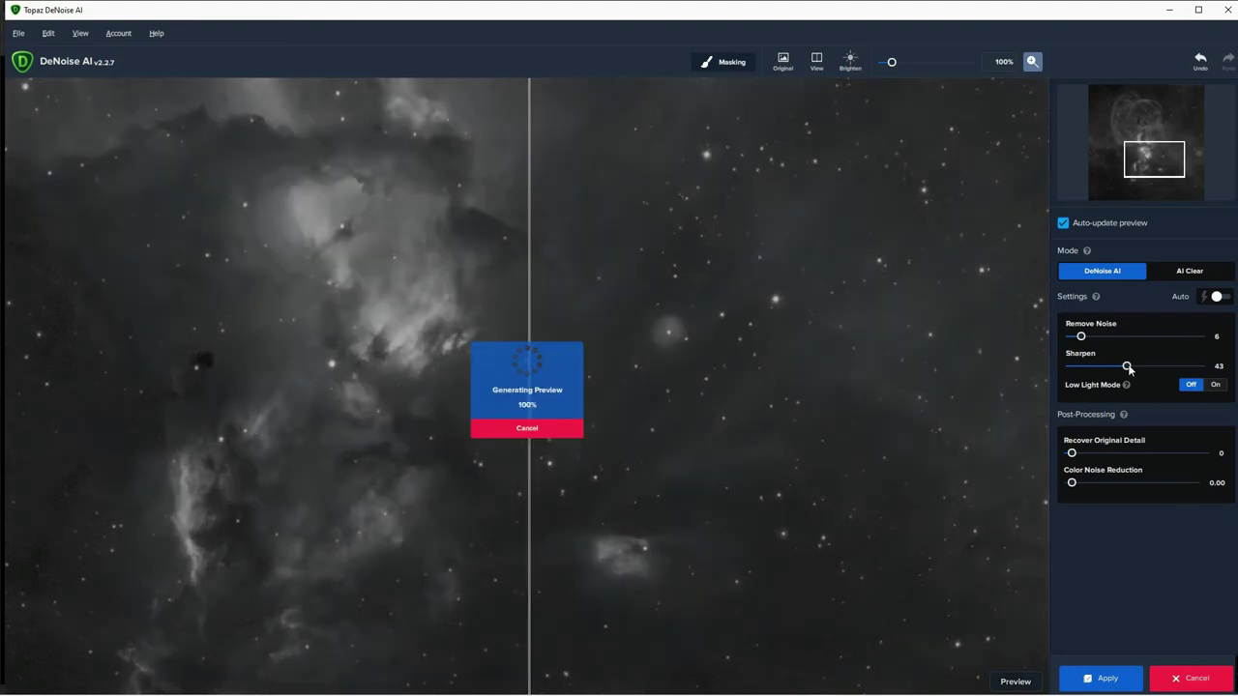
pyautogui.moveTo(1127, 368); pyautogui.dragTo(1065, 374)
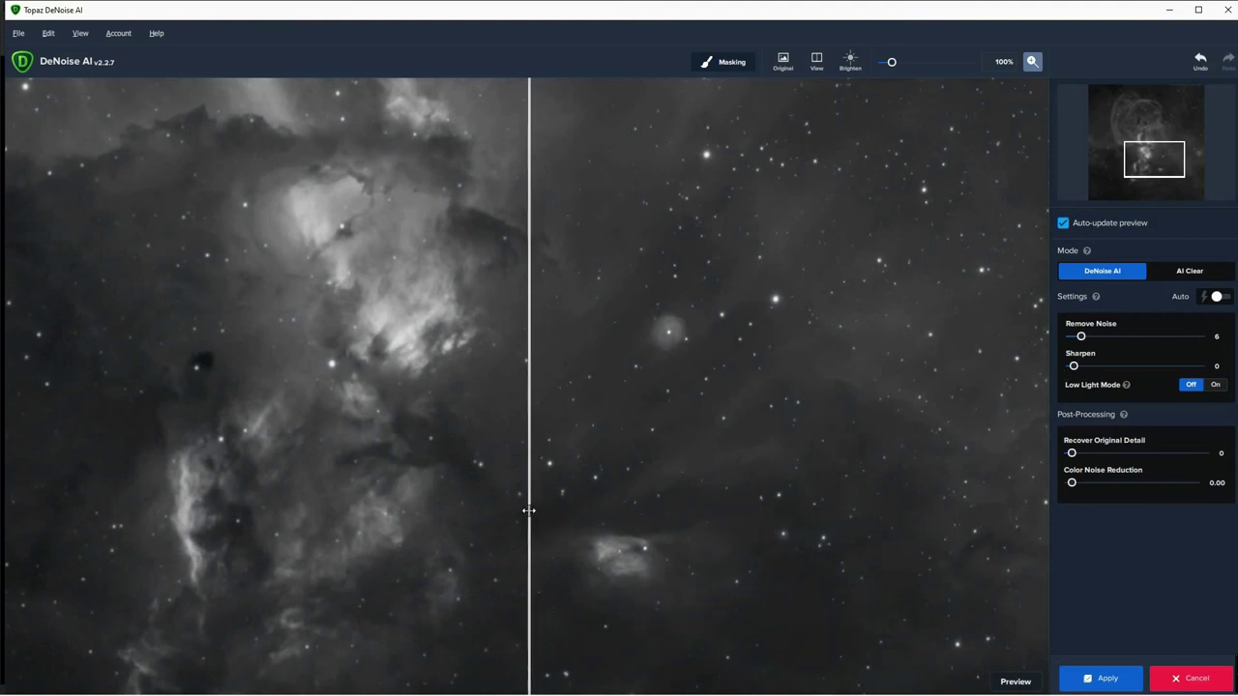
# Move the before/after divider just past the bright nebula core and apply the denoising to NGC3576.tif.
pyautogui.moveTo(532, 516); pyautogui.dragTo(560, 371)
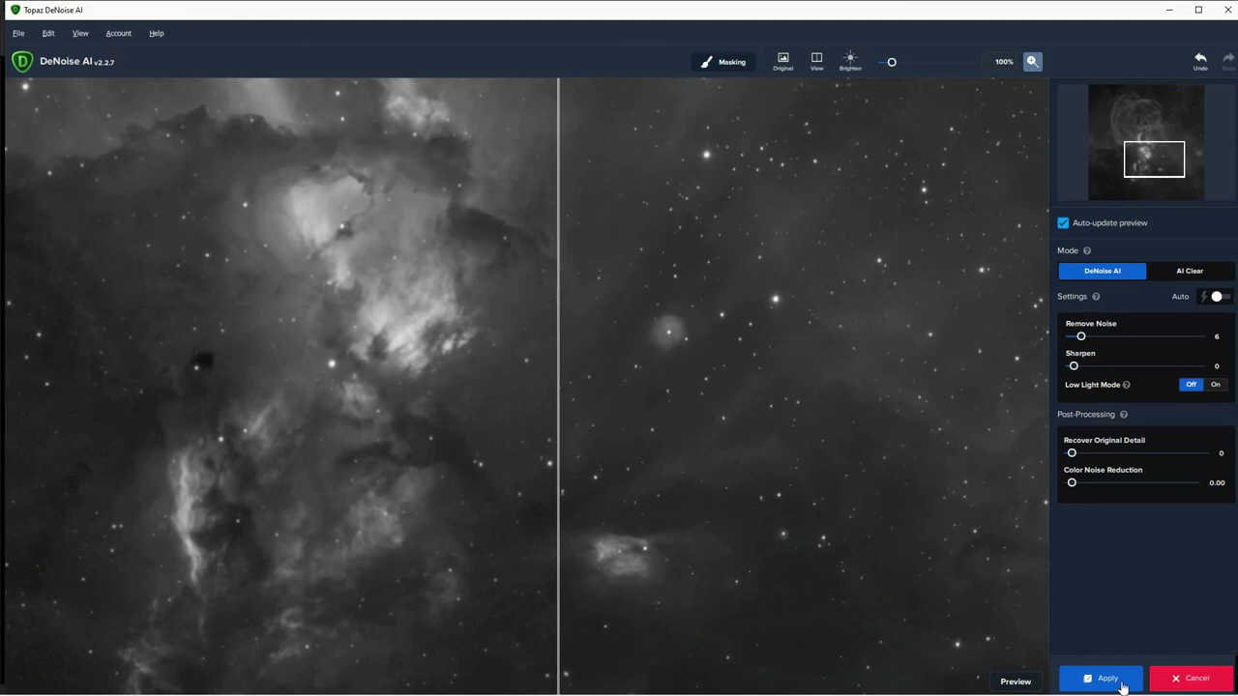
pyautogui.moveTo(1124, 688)
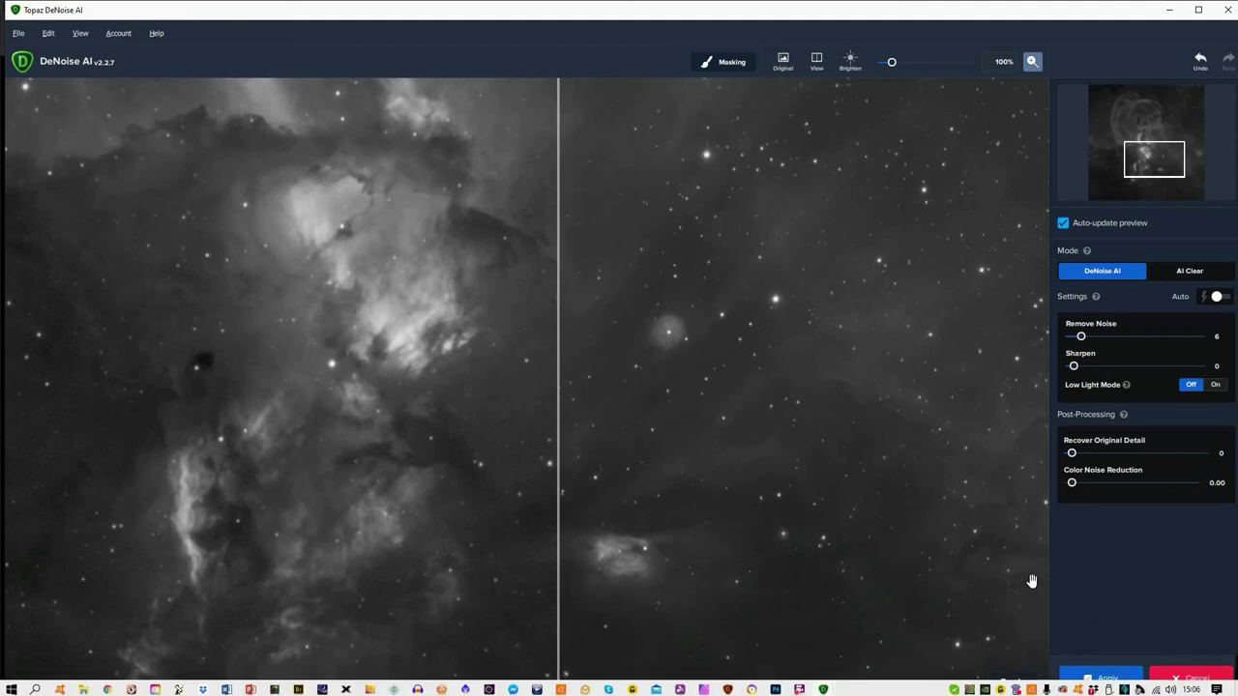
pyautogui.click(1105, 678)
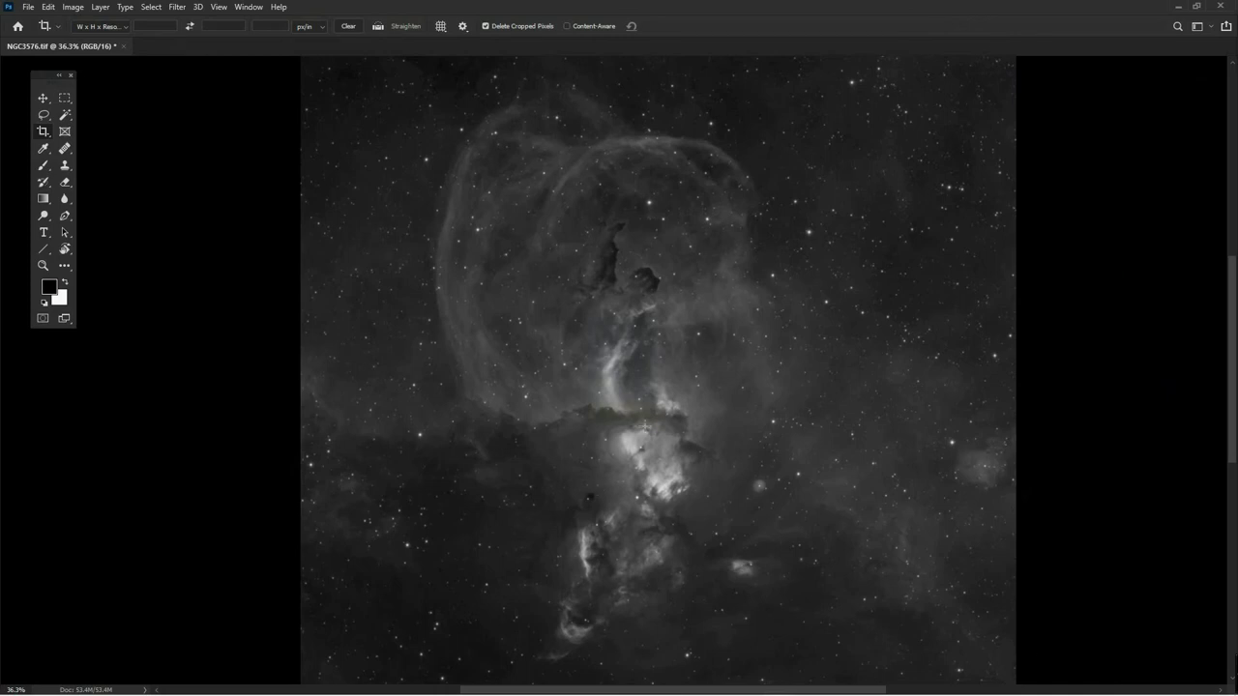
# Inspect the denoised NGC3576.tif around the bright nebula core, the lower nebula and the star field beside it.
pyautogui.scroll(5, 759, 447)
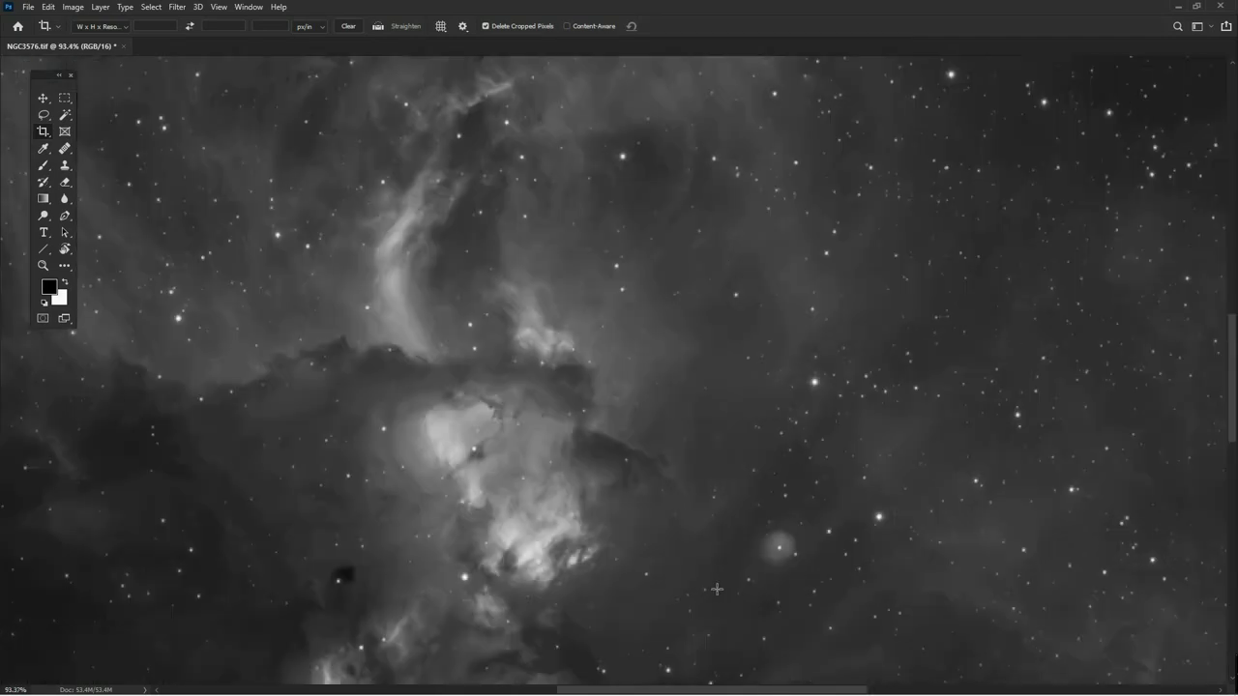
pyautogui.scroll(-5, 717, 589)
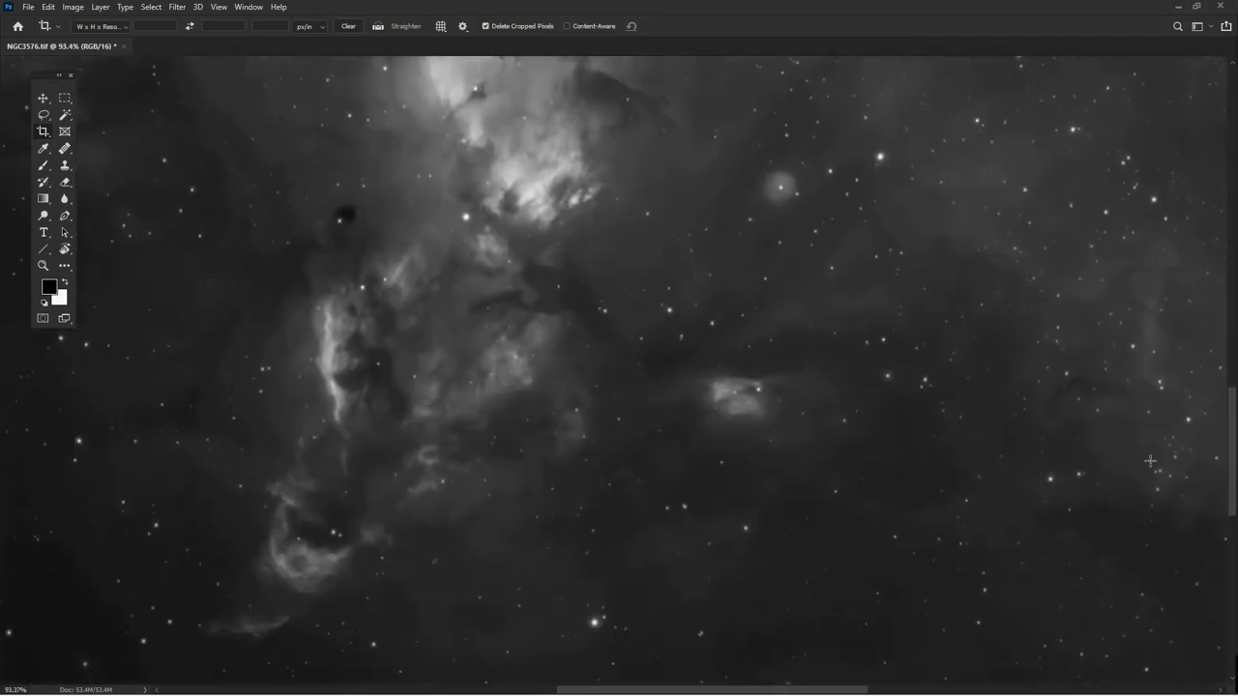
pyautogui.moveTo(1155, 506); pyautogui.dragTo(845, 483)
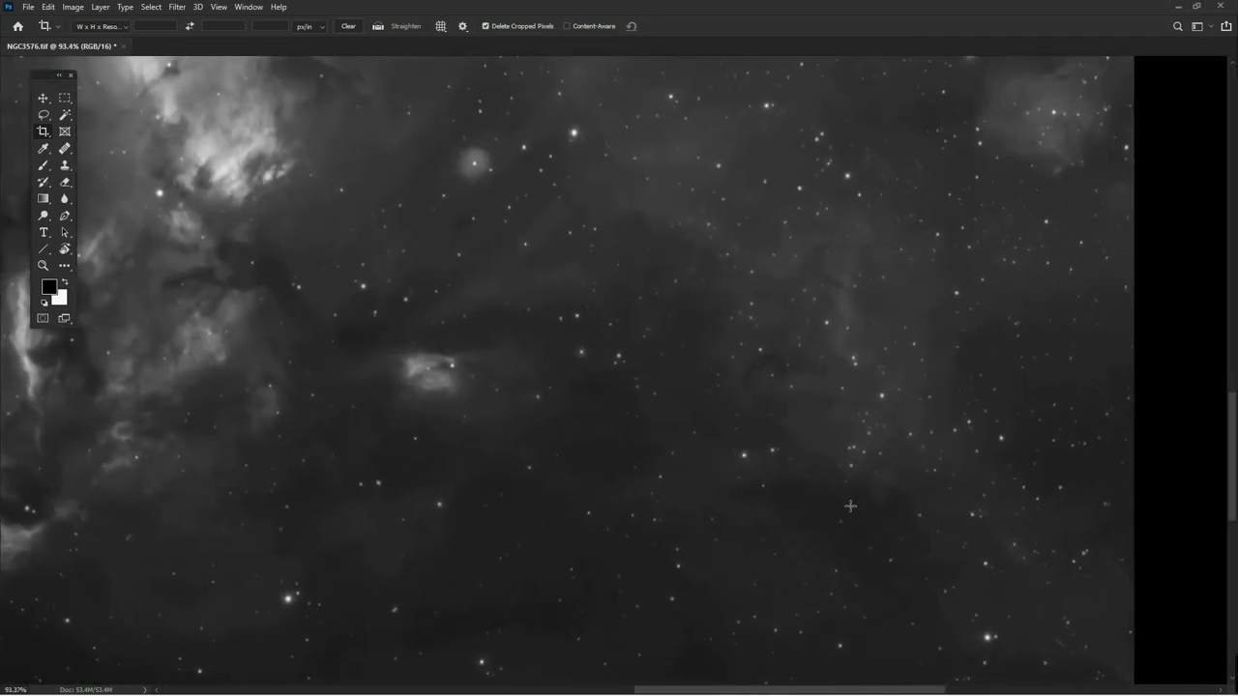
pyautogui.scroll(3, 849, 505)
pyautogui.scroll(-4, 850, 512)
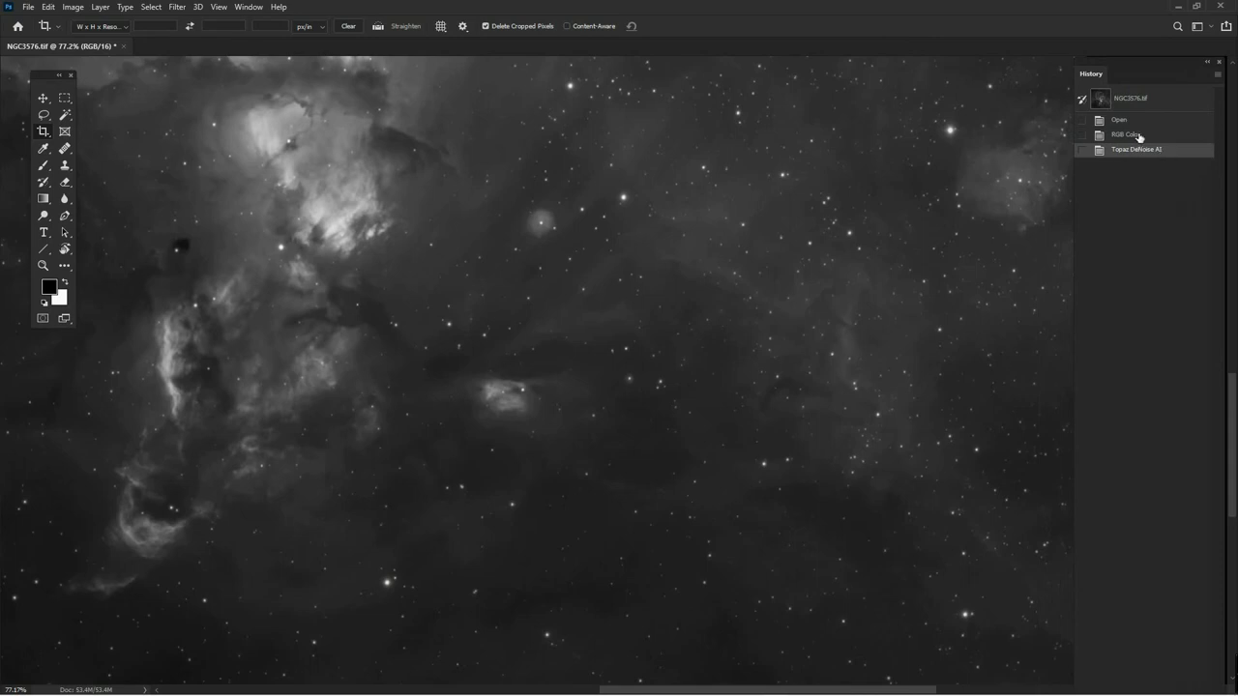
# Compare the dark star field beside the small nebula patch between the RGB Color and Topaz DeNoise AI history states.
pyautogui.scroll(3, 839, 560)
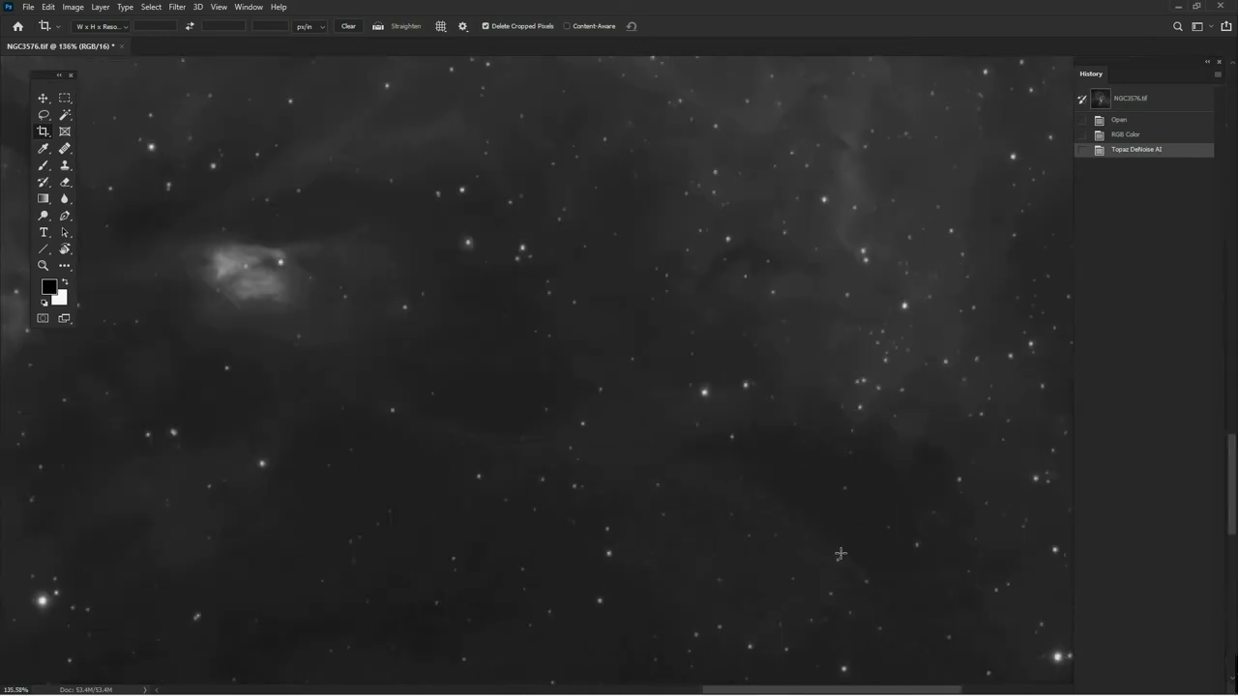
pyautogui.click(1138, 137)
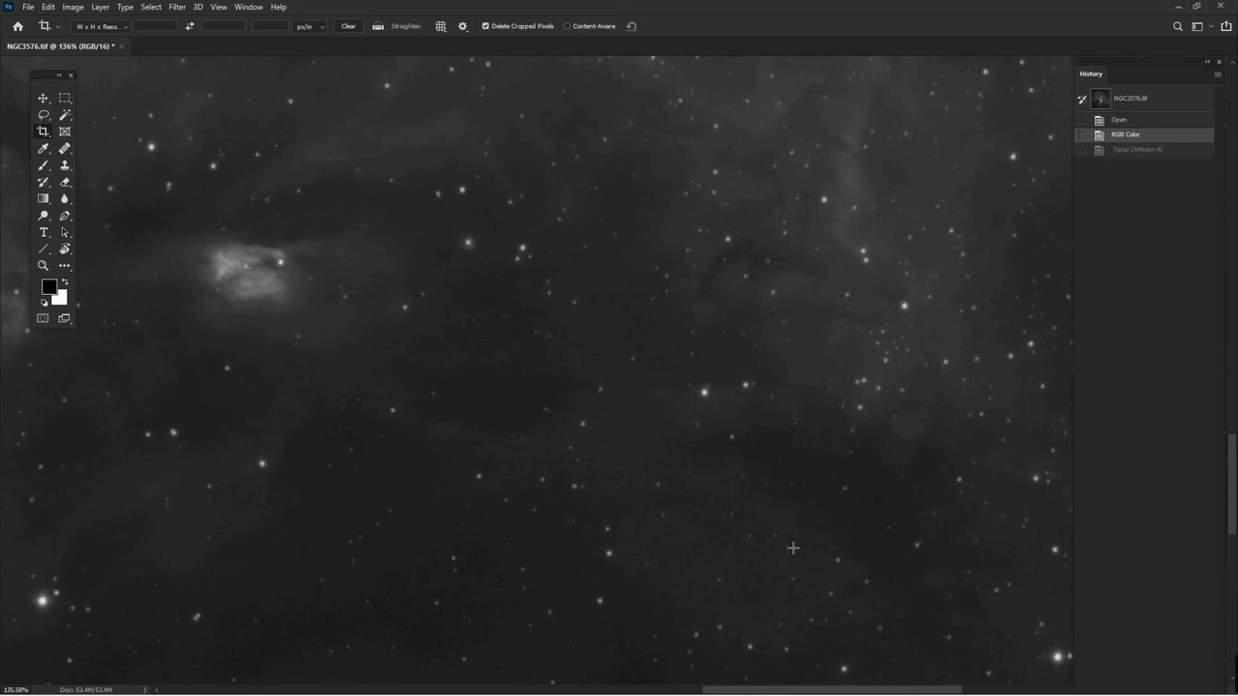
pyautogui.click(1136, 151)
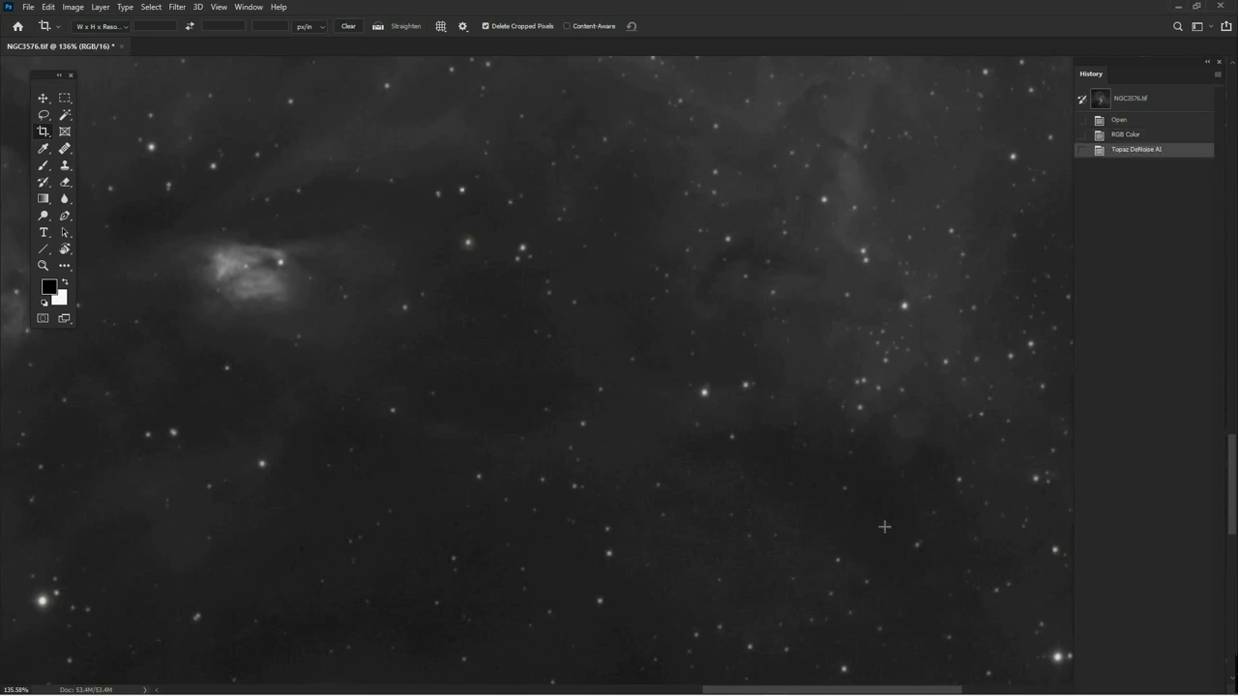
pyautogui.scroll(3, 827, 505)
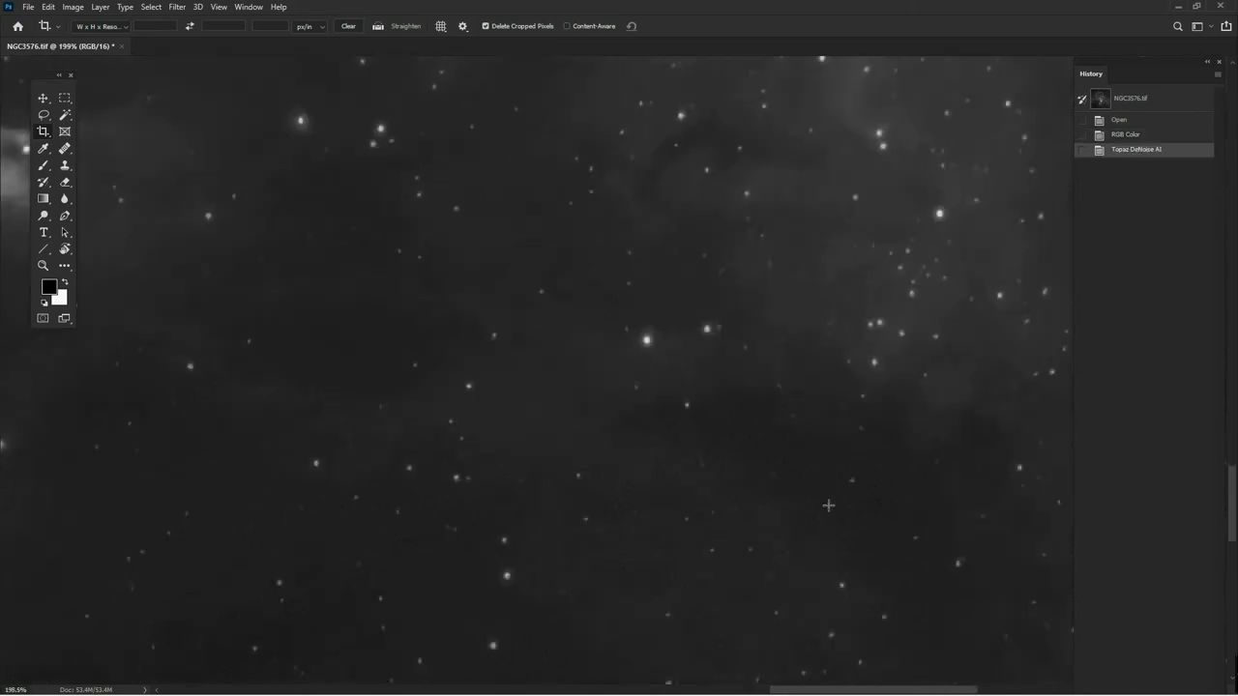
pyautogui.click(1139, 137)
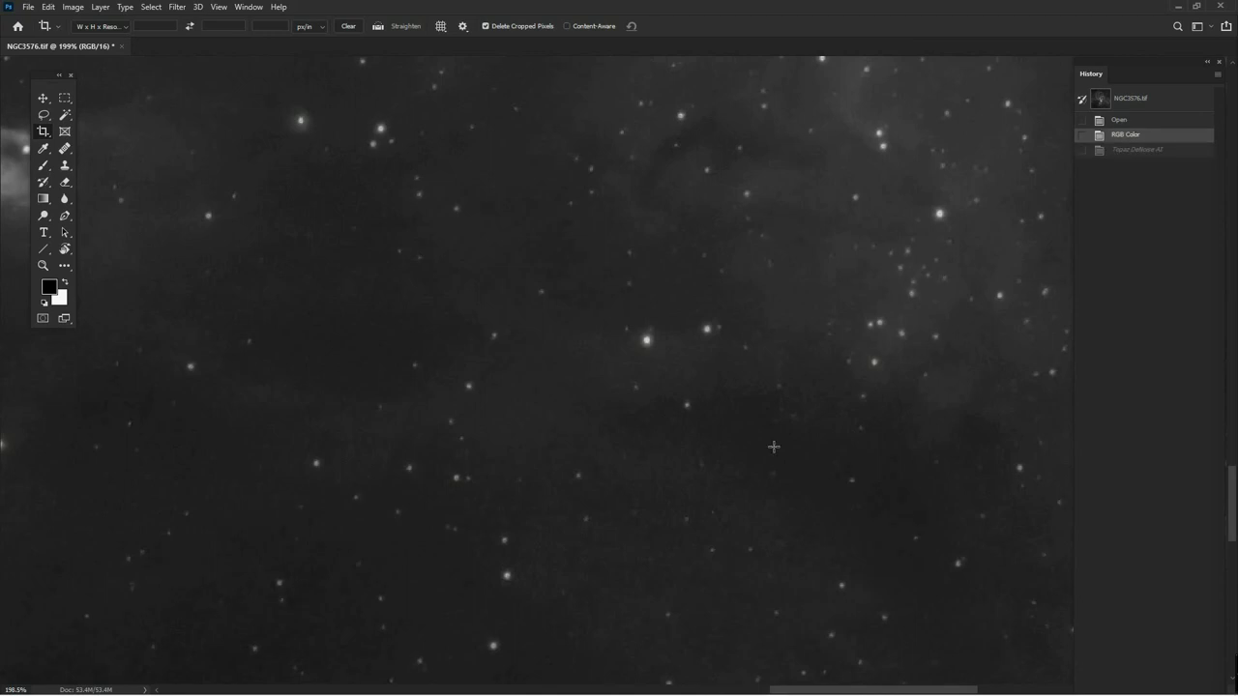
pyautogui.click(1143, 150)
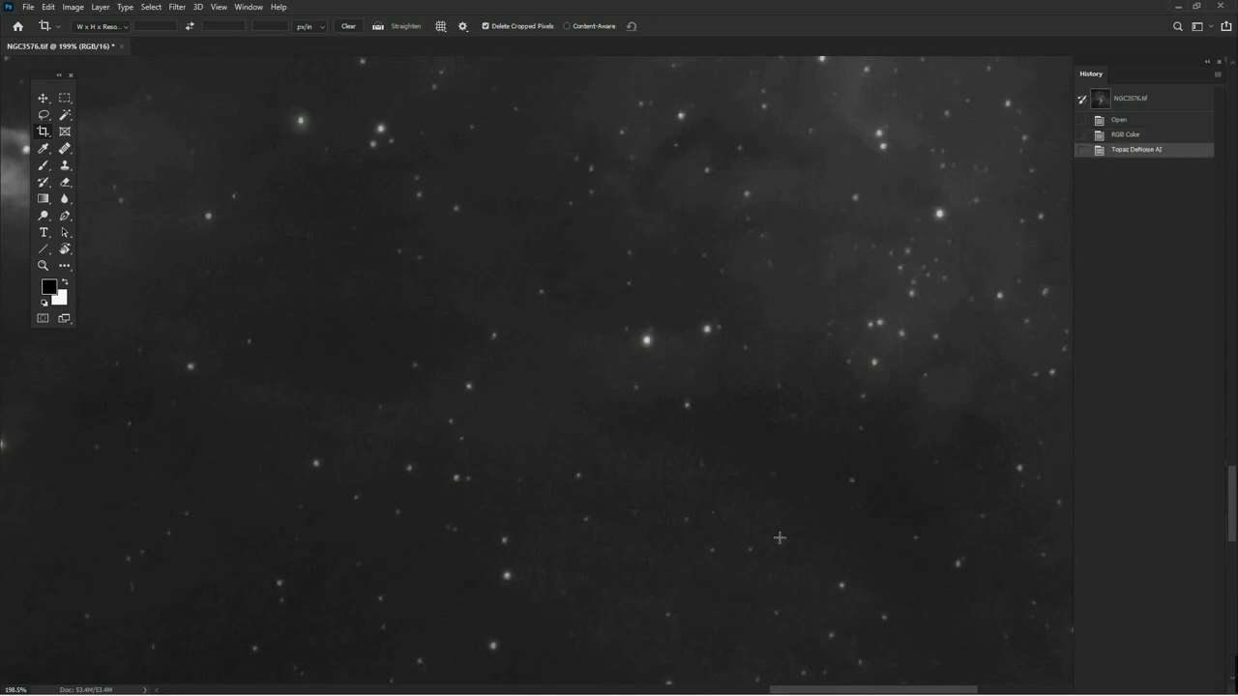
# Compare the bright nebula core between the RGB Color and Topaz DeNoise AI history states, ending on the denoised version.
pyautogui.moveTo(243, 391); pyautogui.dragTo(401, 352)
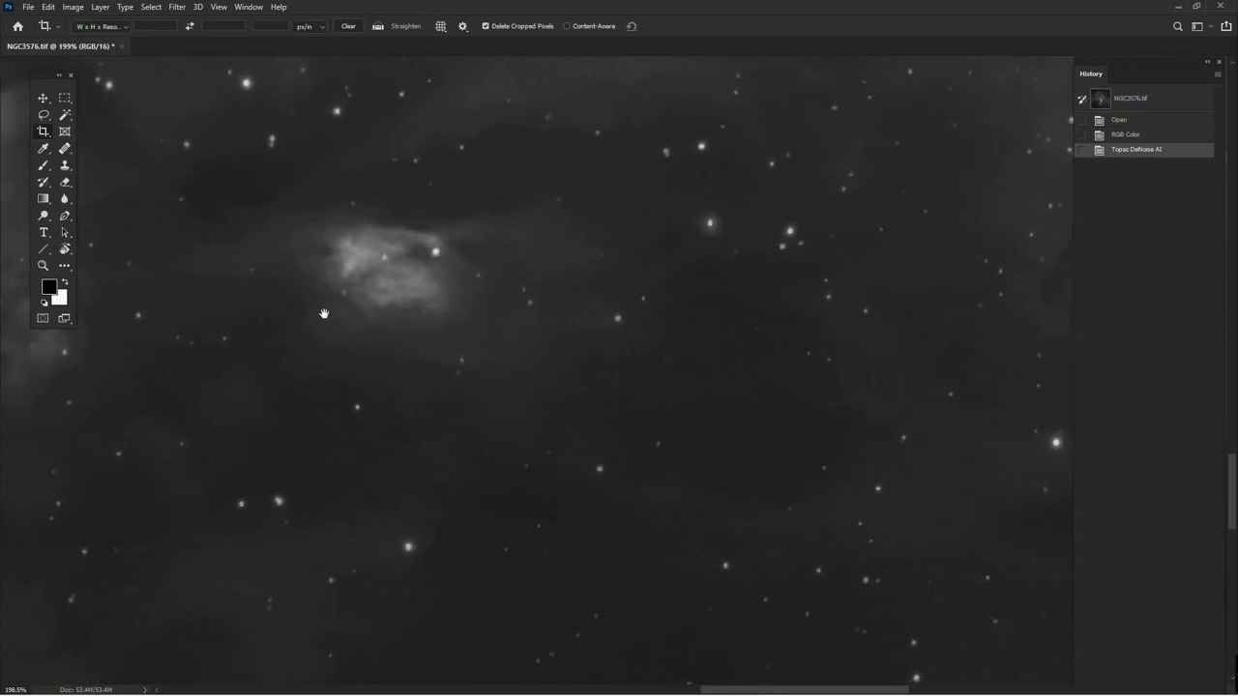
pyautogui.moveTo(323, 313); pyautogui.dragTo(851, 427)
pyautogui.moveTo(249, 362); pyautogui.dragTo(712, 536)
pyautogui.moveTo(724, 432); pyautogui.dragTo(630, 659)
pyautogui.moveTo(676, 580); pyautogui.dragTo(660, 625)
pyautogui.moveTo(821, 382); pyautogui.dragTo(629, 614)
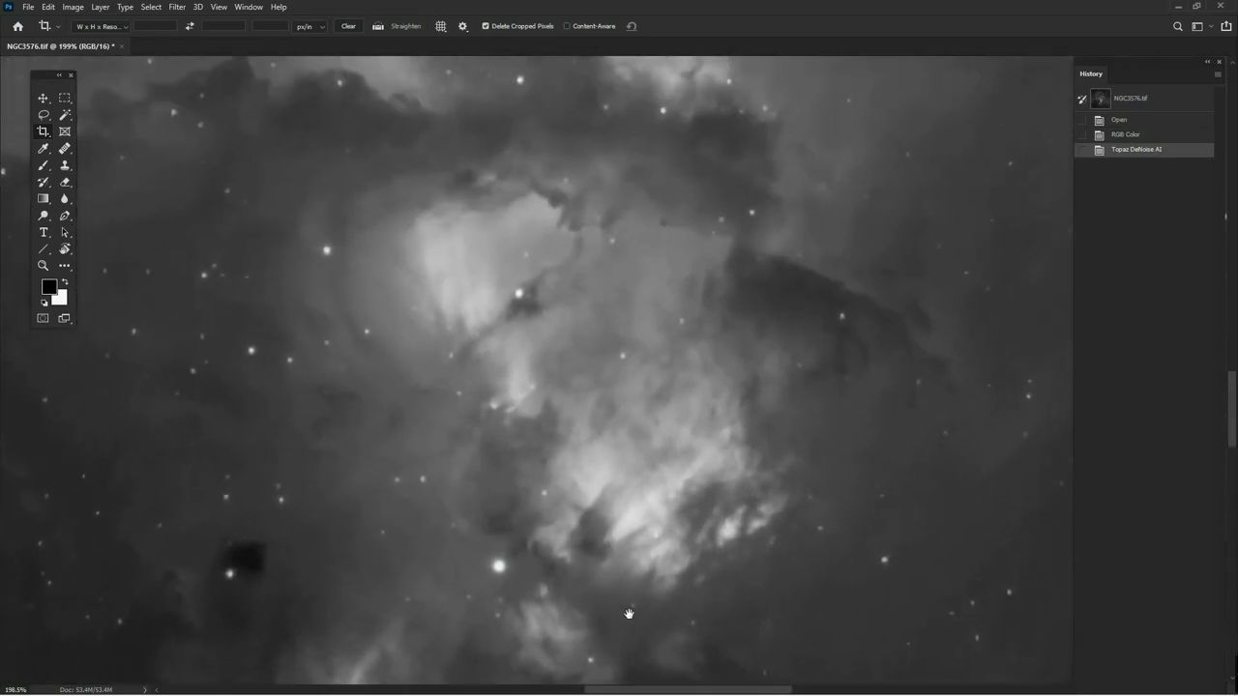
pyautogui.click(1126, 135)
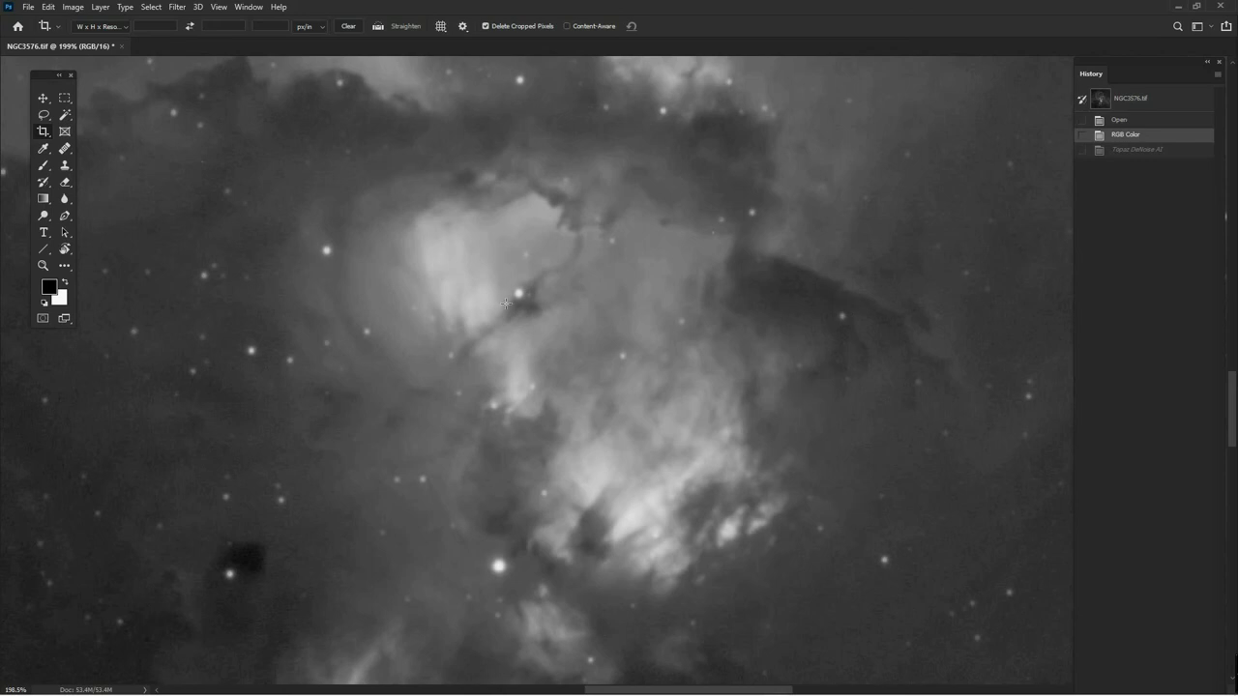
pyautogui.click(1144, 153)
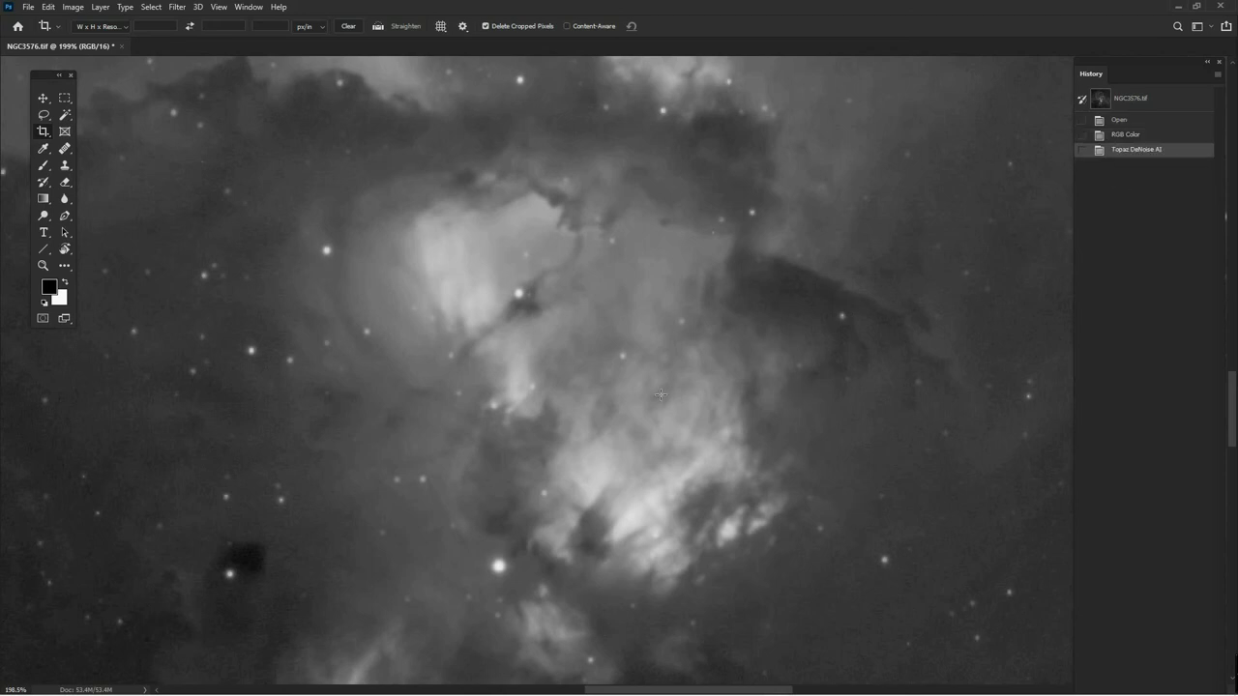
# Save the denoised image in the Denoise AI folder as NGC3576Denoise.tif, a TIFF with no image compression.
pyautogui.scroll(-3, 659, 398)
pyautogui.scroll(-6, 659, 398)
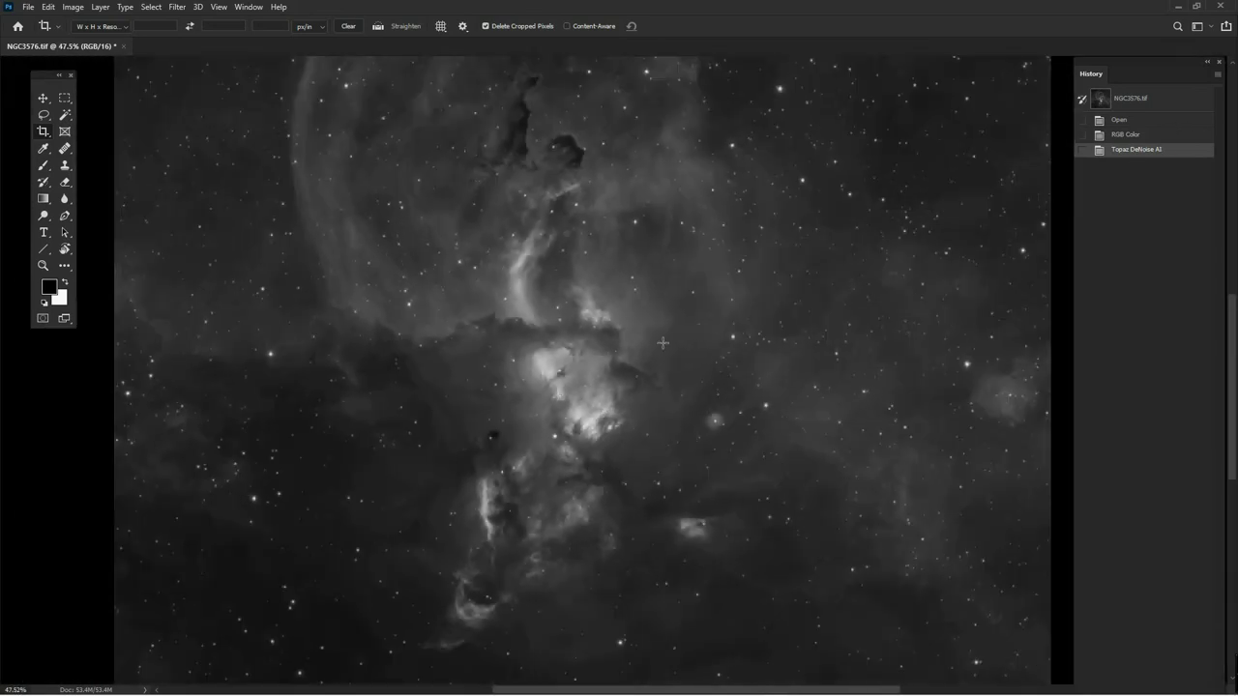
pyautogui.scroll(-1, 664, 344)
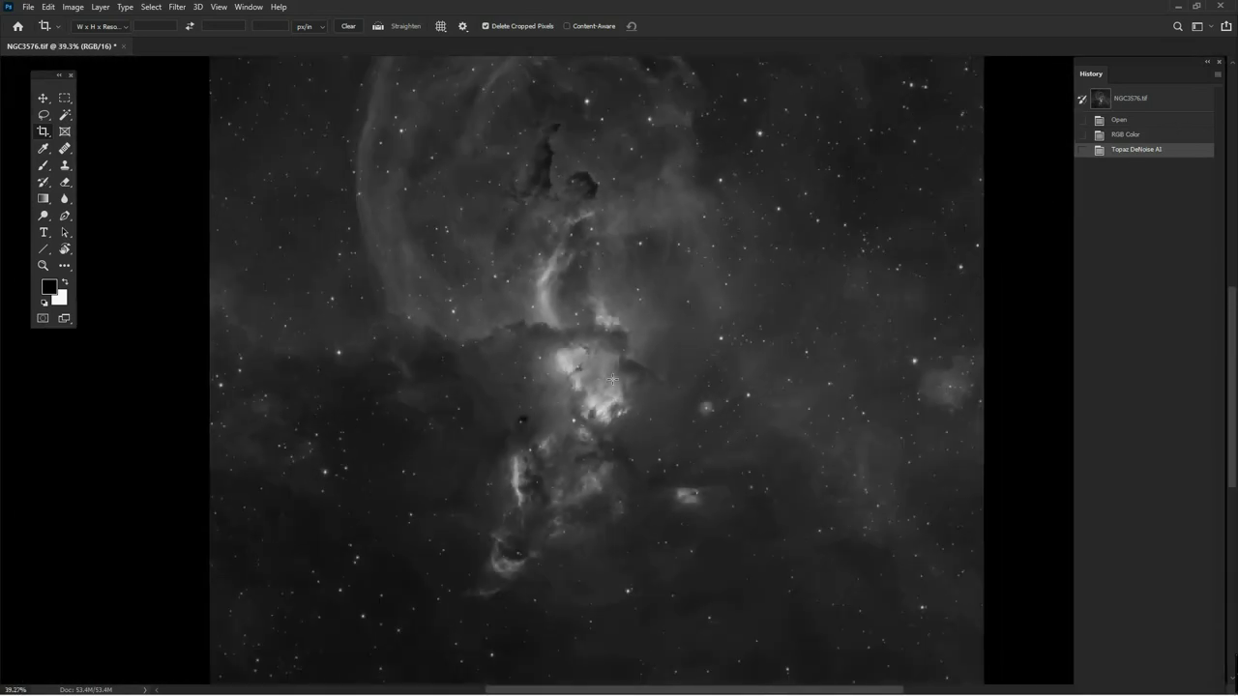
pyautogui.click(29, 10)
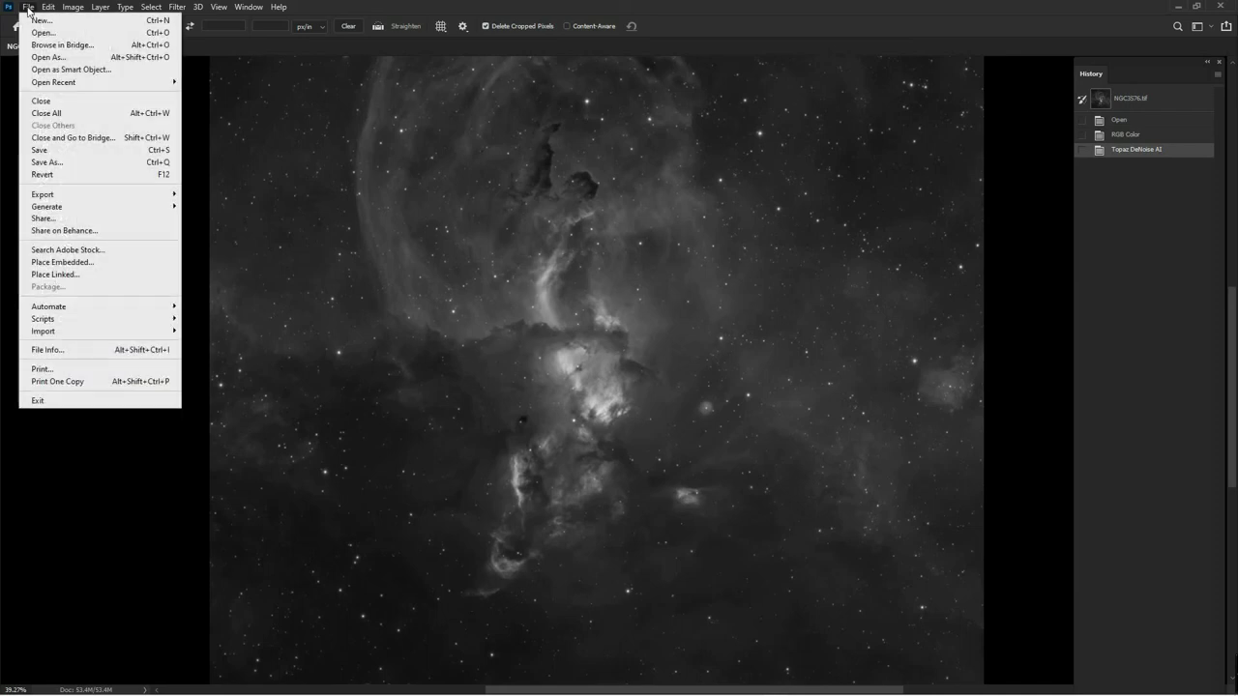
pyautogui.click(43, 162)
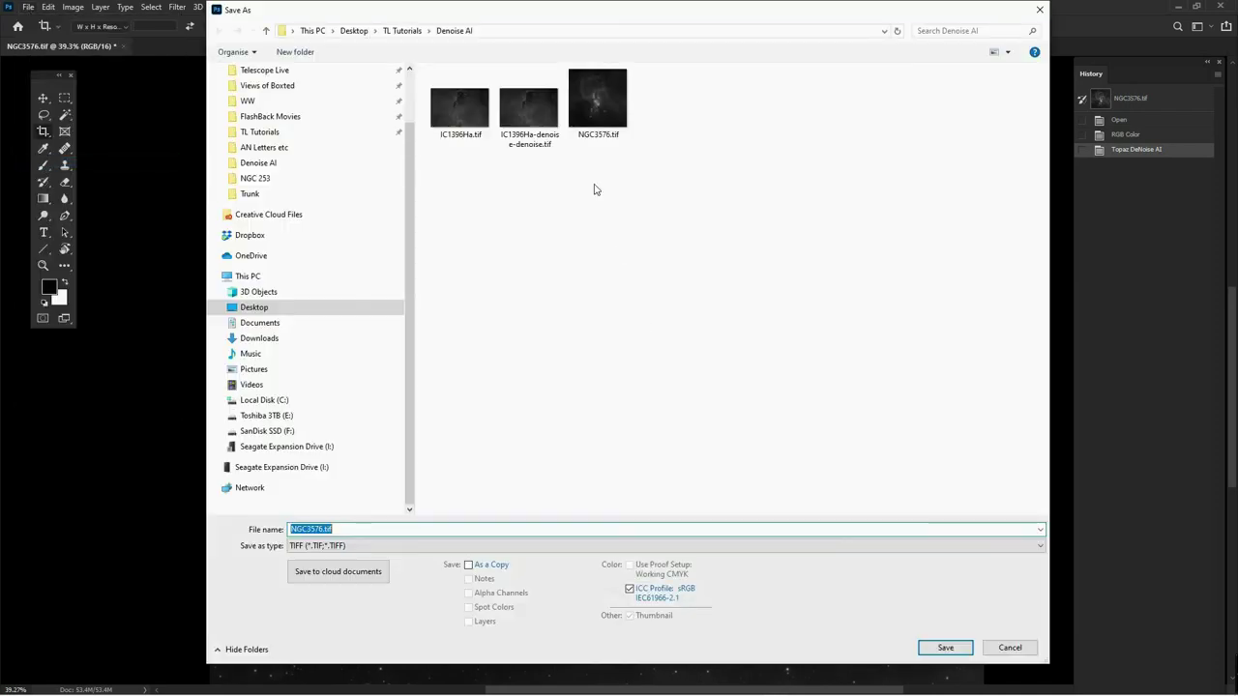
pyautogui.click(325, 529)
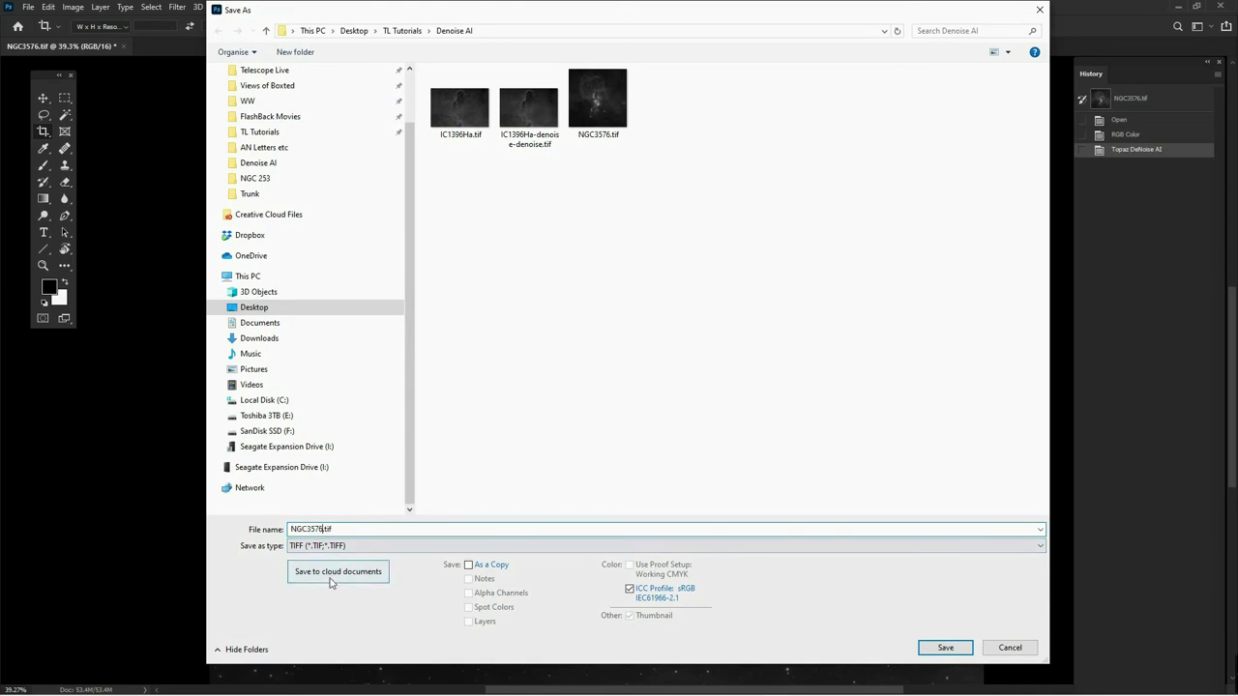
pyautogui.write('Denoise')
pyautogui.click(946, 647)
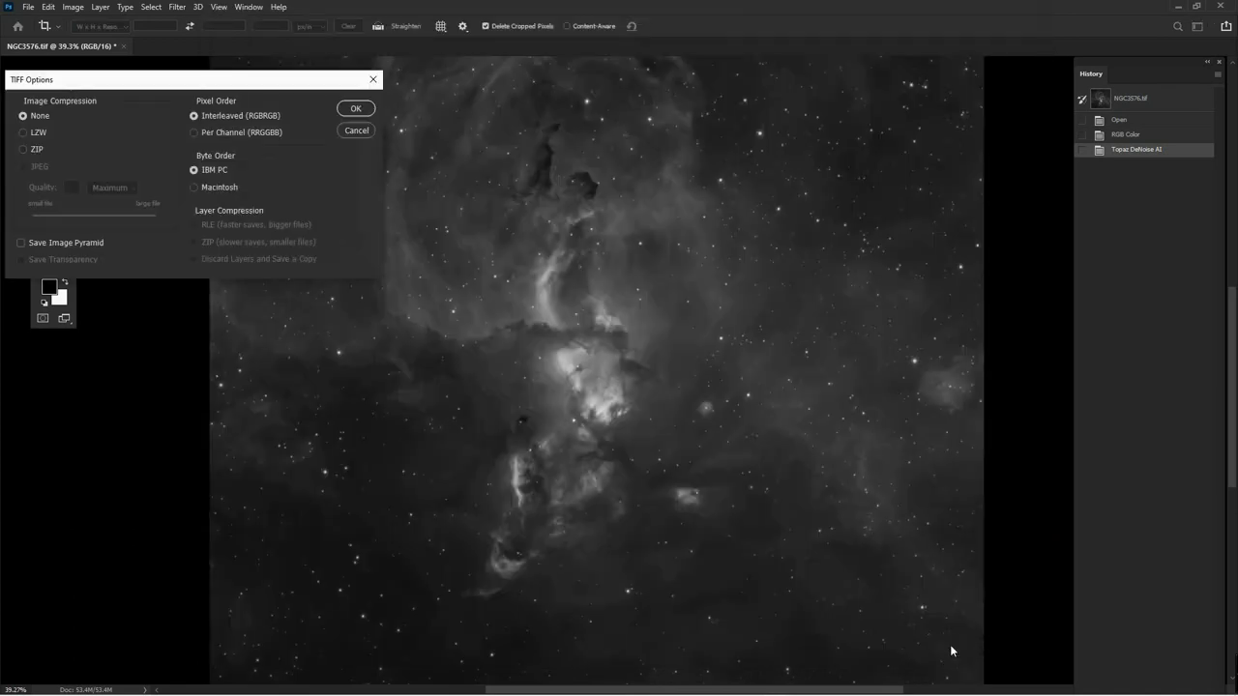
pyautogui.click(354, 110)
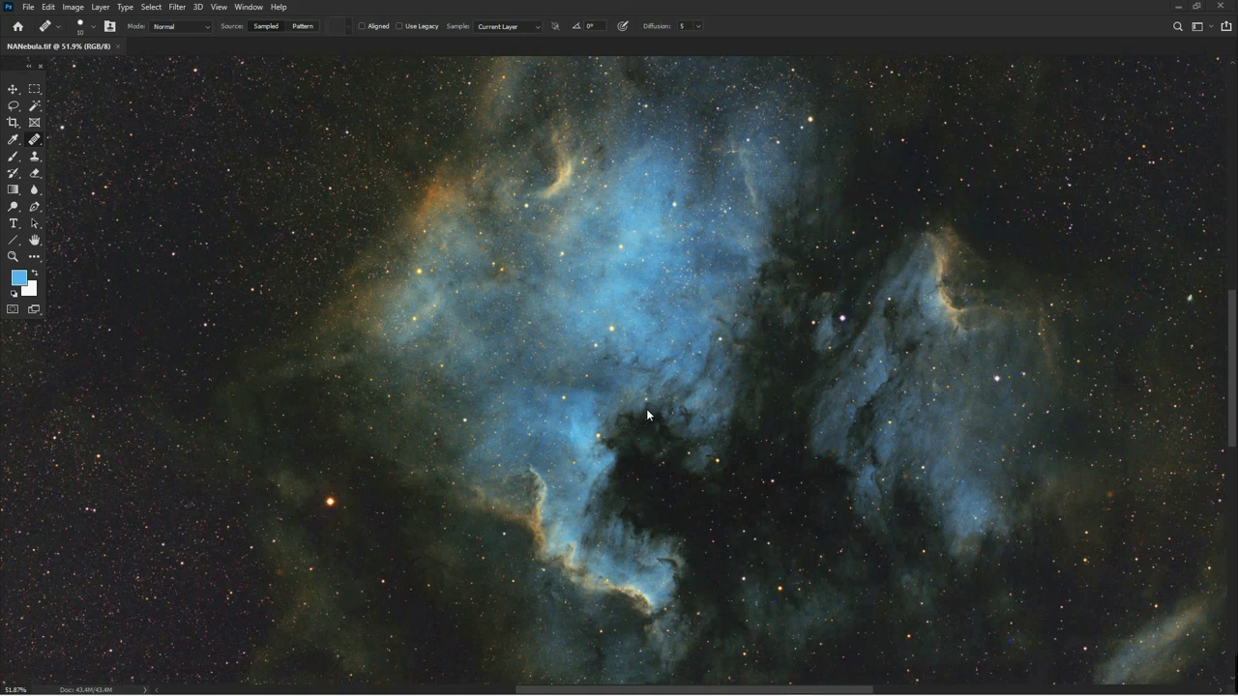
# Examine the color noise in NANebula.tif where the blue nebula meets the dark central region.
pyautogui.scroll(5, 650, 418)
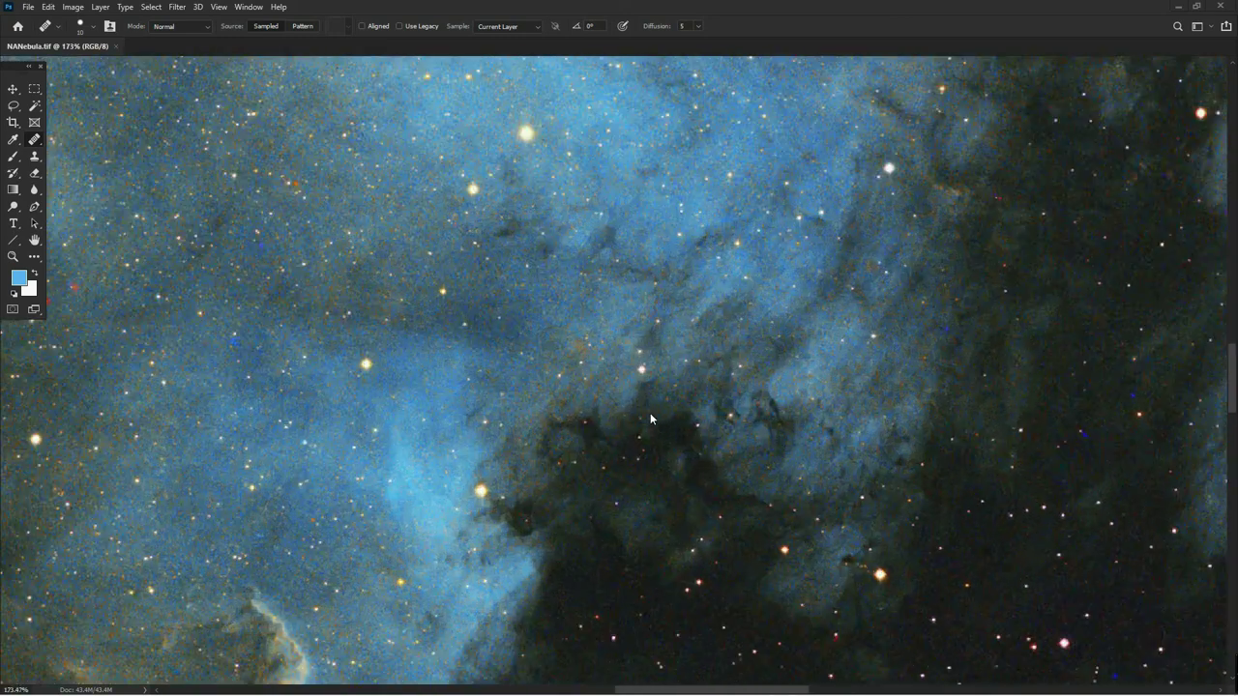
pyautogui.scroll(1, 650, 415)
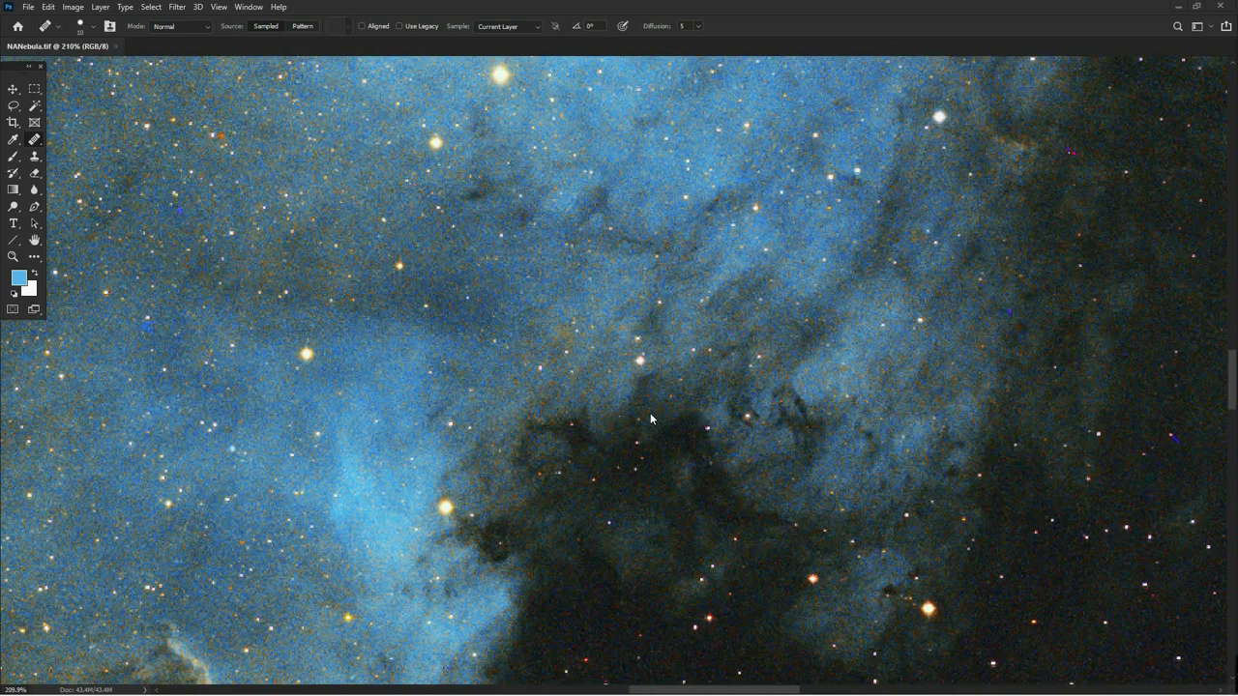
pyautogui.scroll(-1, 714, 485)
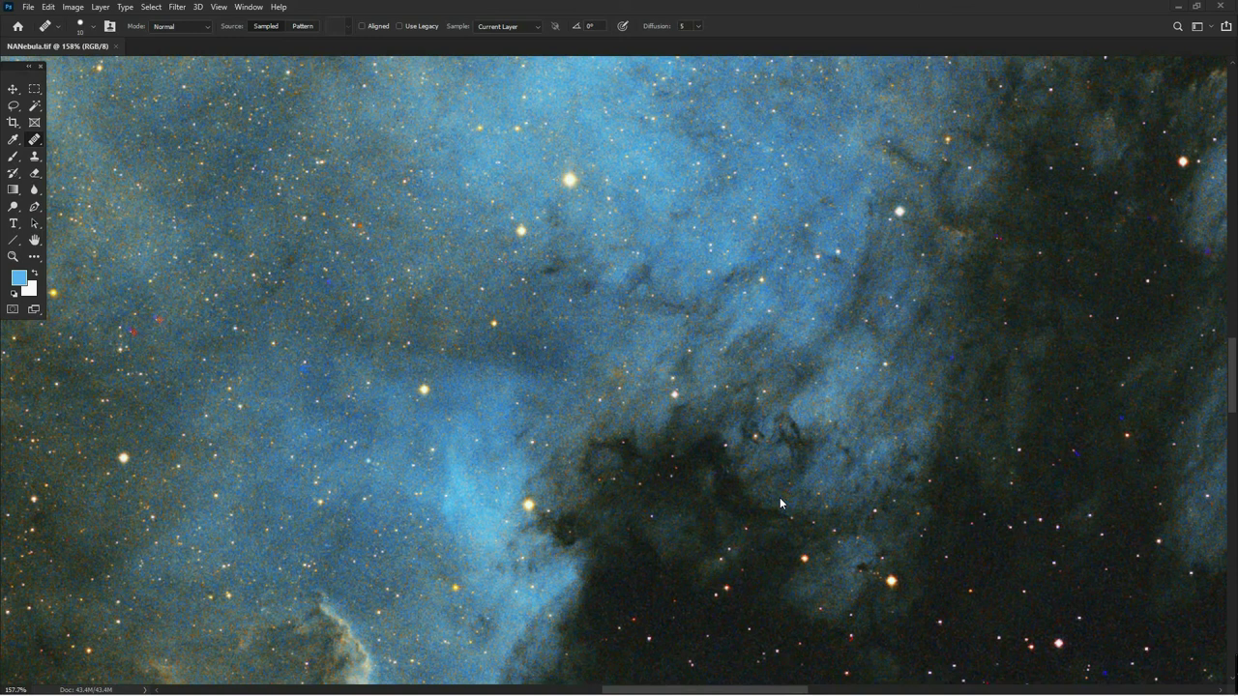
pyautogui.scroll(-1, 780, 497)
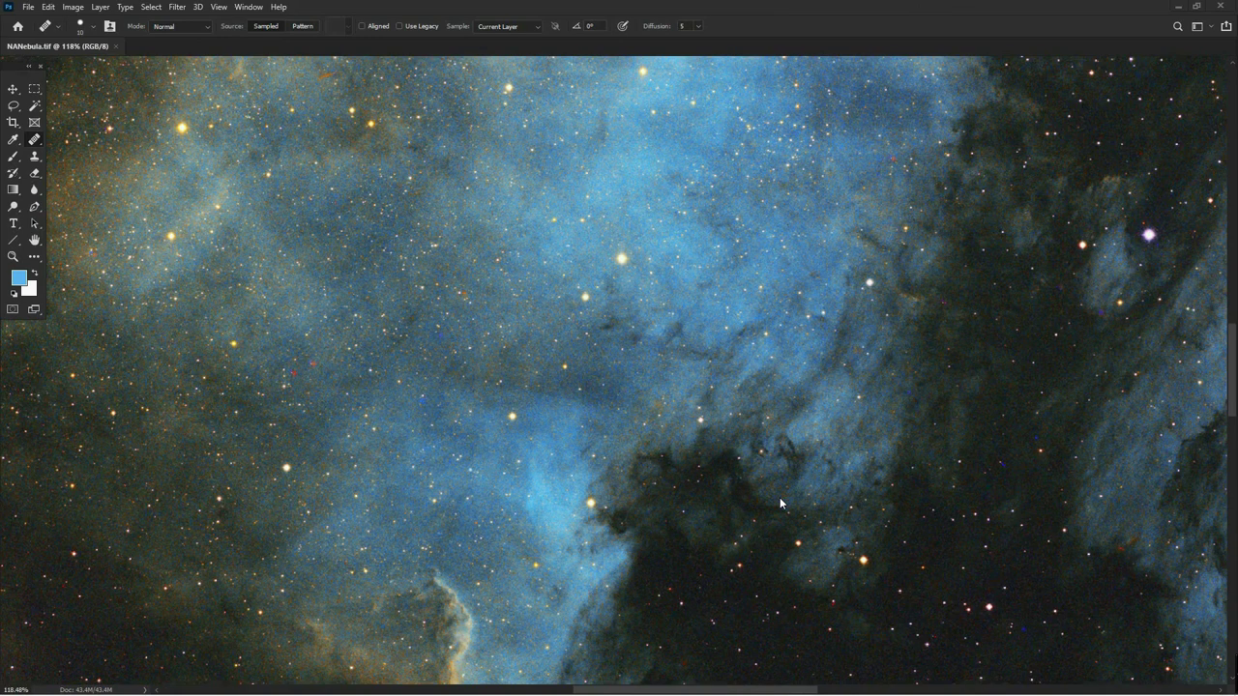
pyautogui.scroll(1, 780, 497)
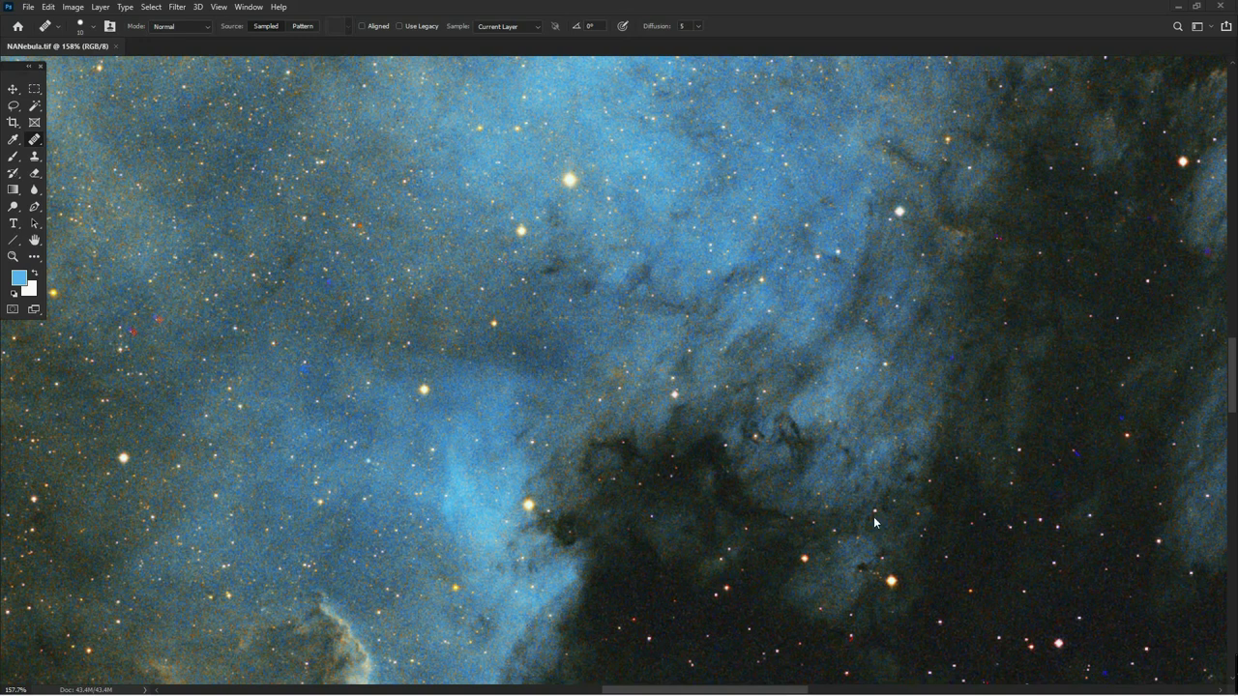
pyautogui.scroll(-1, 875, 518)
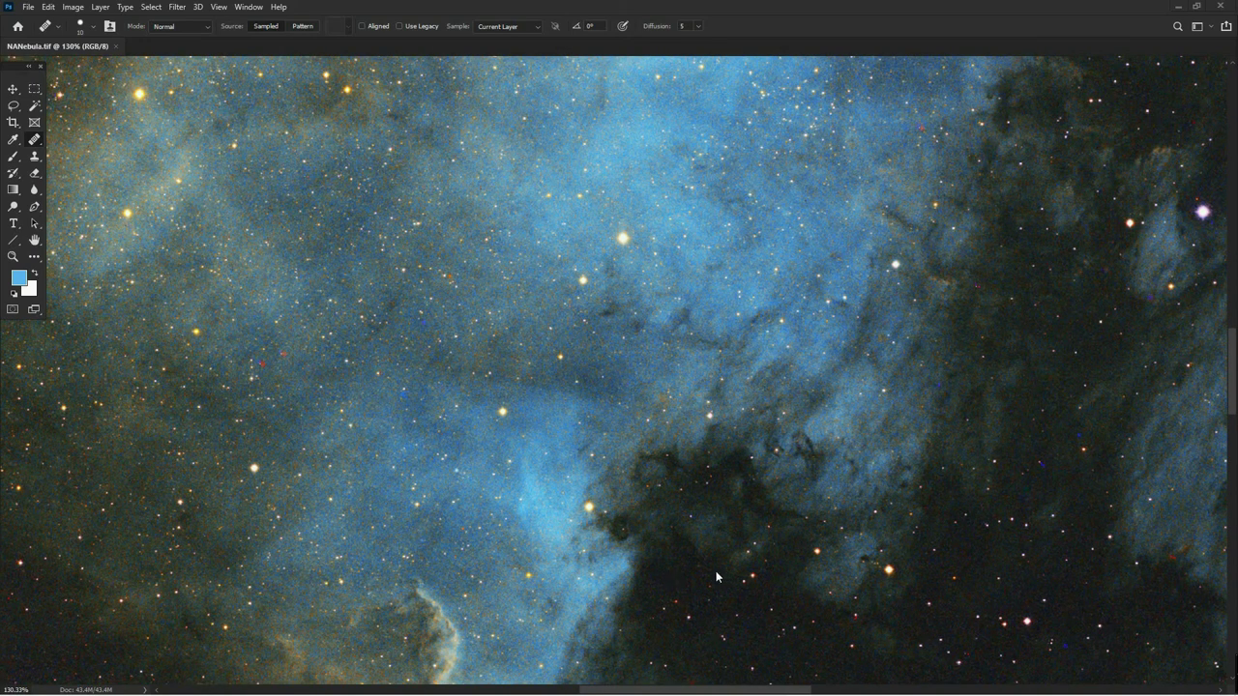
pyautogui.scroll(-2, 932, 468)
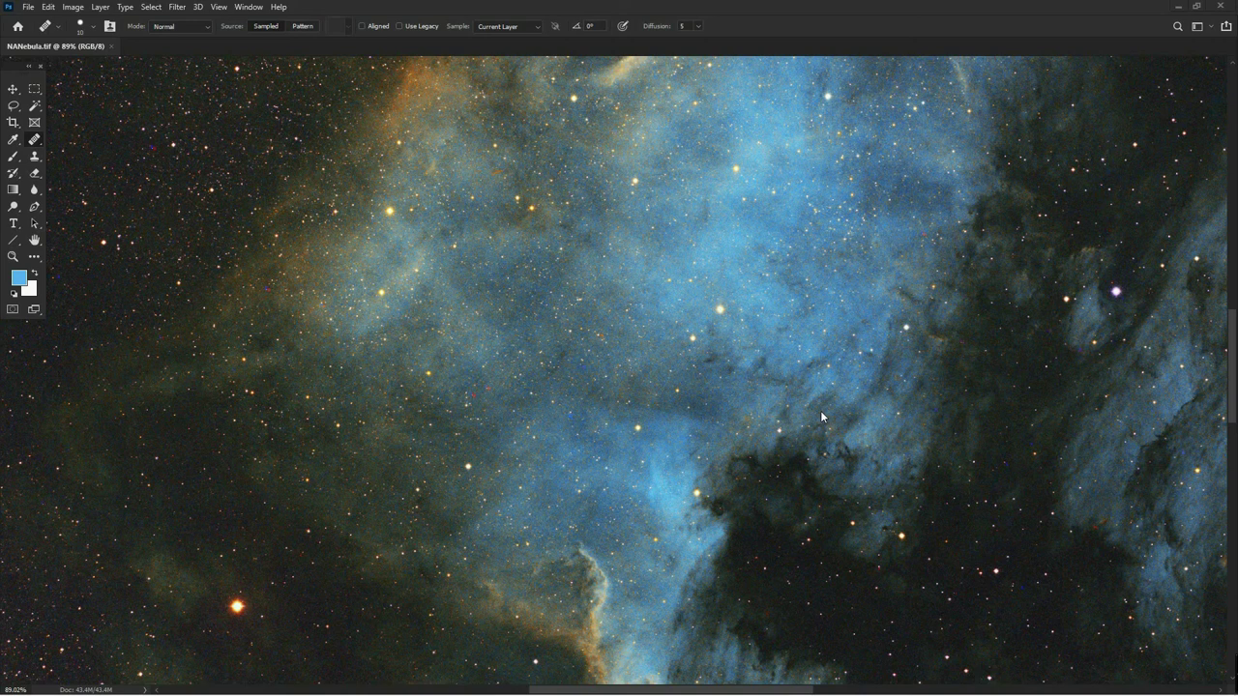
# Launch the Topaz DeNoise AI filter on NANebula.tif, preview the nebula's lower edge and turn on the automatic settings.
pyautogui.click(811, 465)
pyautogui.click(178, 7)
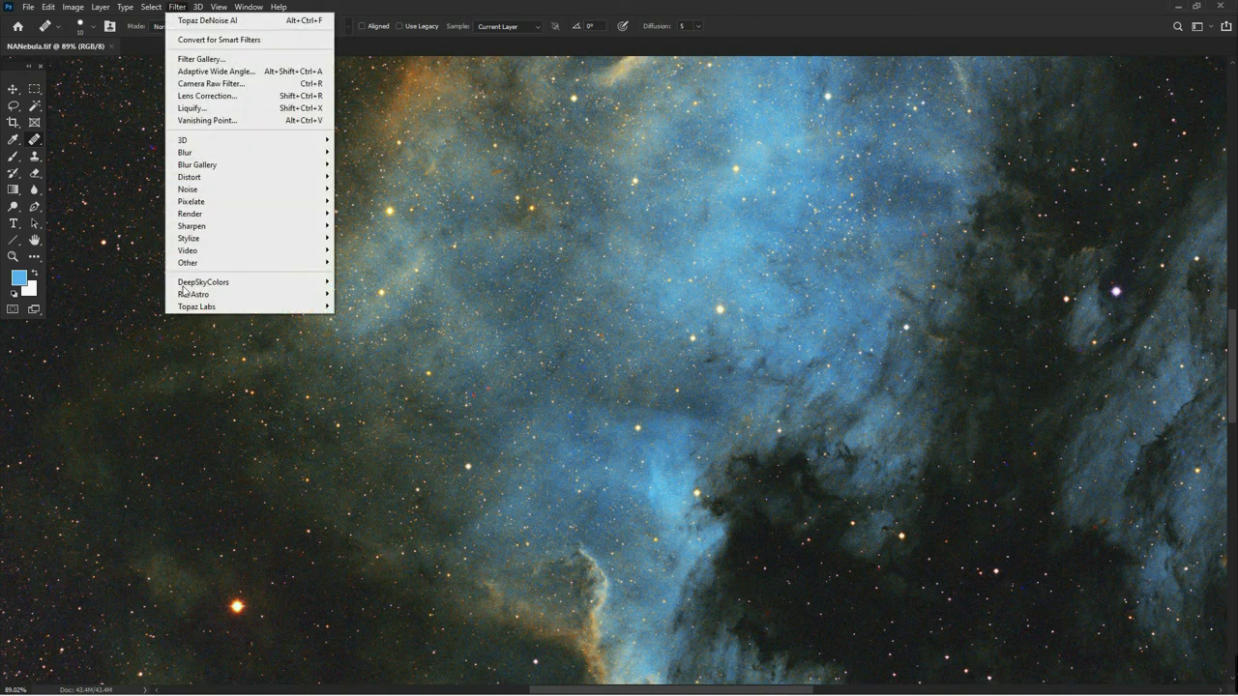
pyautogui.moveTo(261, 306)
pyautogui.click(353, 307)
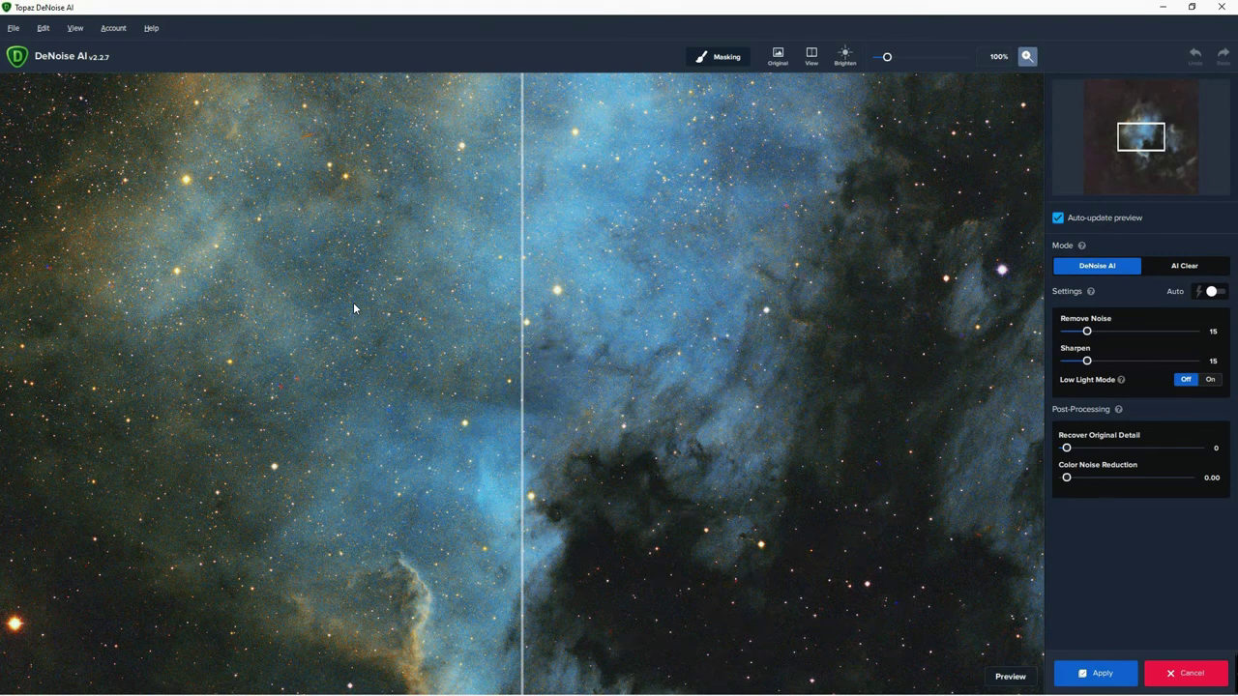
pyautogui.moveTo(585, 568); pyautogui.dragTo(646, 346)
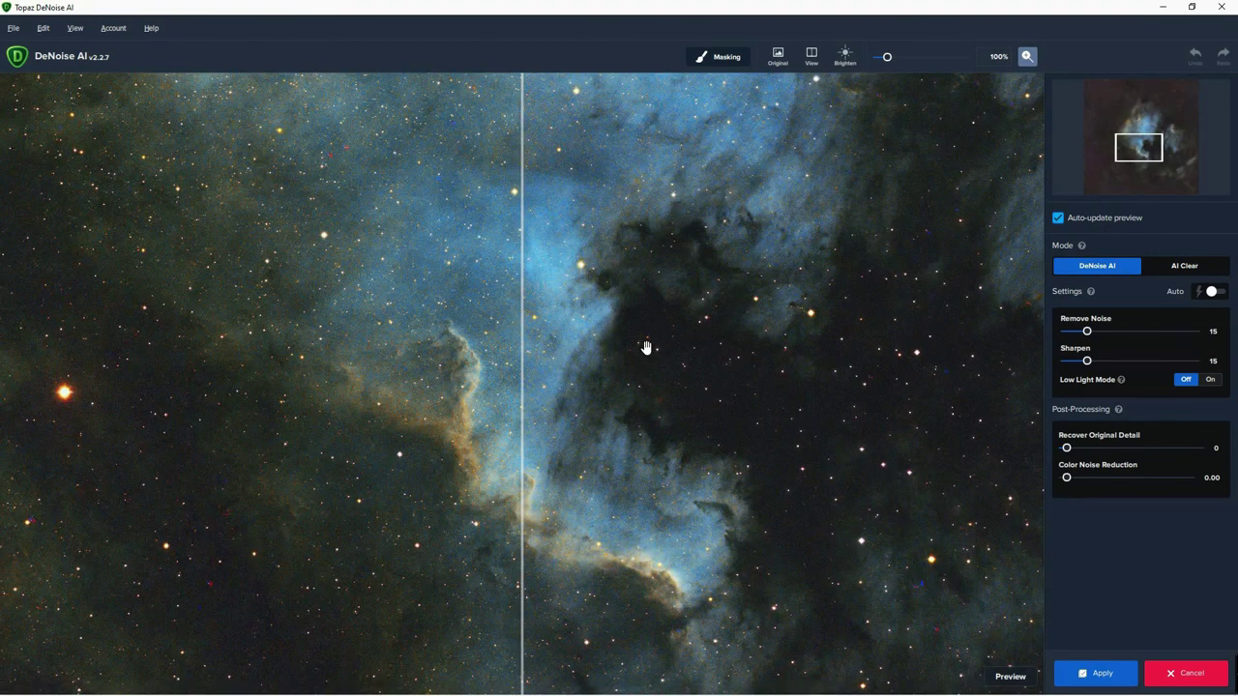
pyautogui.click(1221, 292)
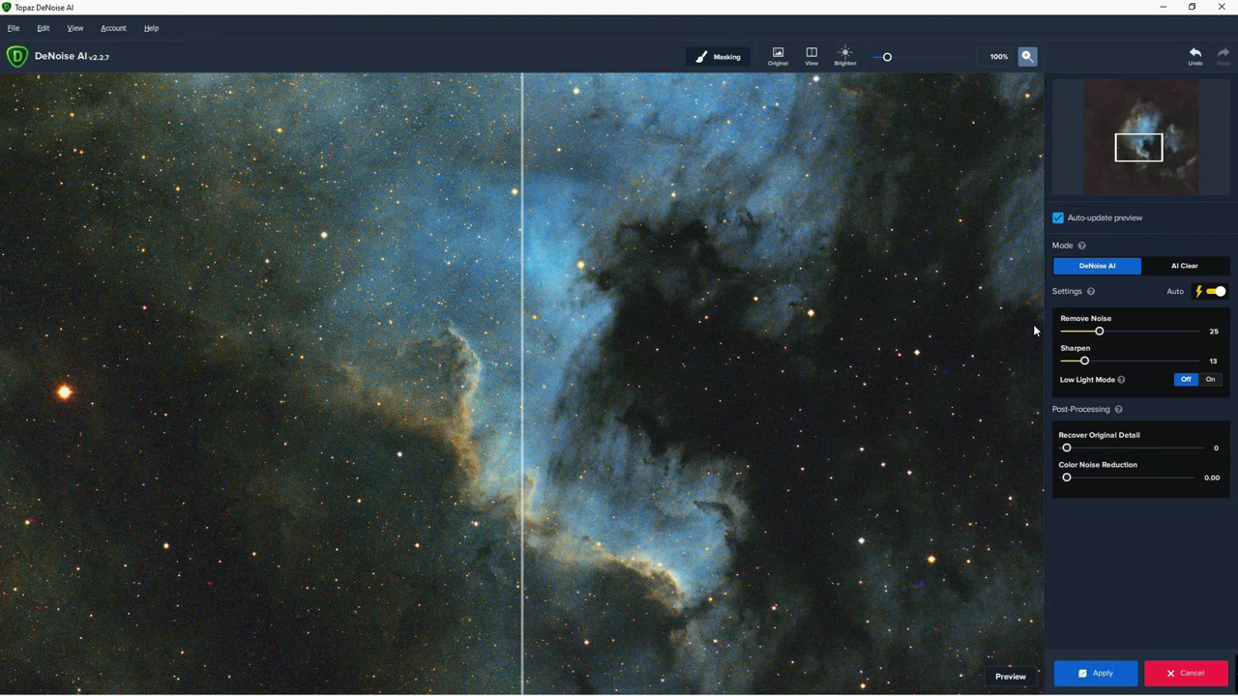
# Check the before/after split along the nebula's ridge and apply the denoise filter with Remove Noise 79 and Sharpen 0.
pyautogui.moveTo(522, 441); pyautogui.dragTo(273, 454)
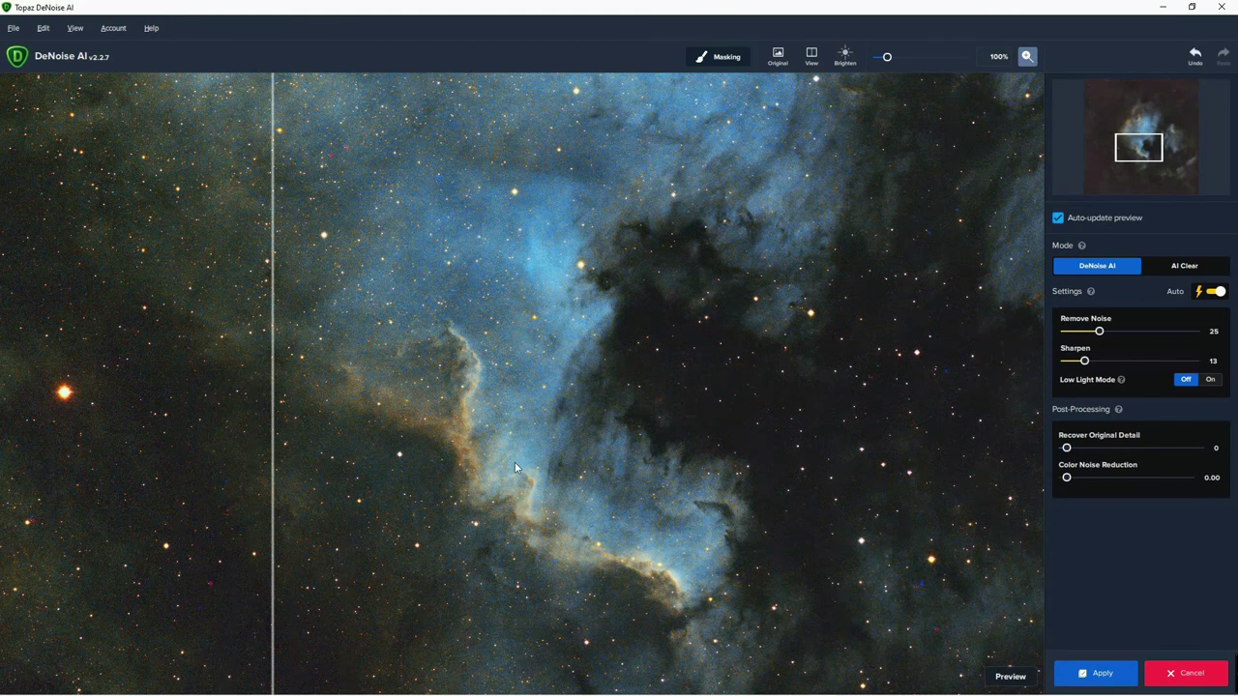
pyautogui.moveTo(514, 462); pyautogui.dragTo(400, 440)
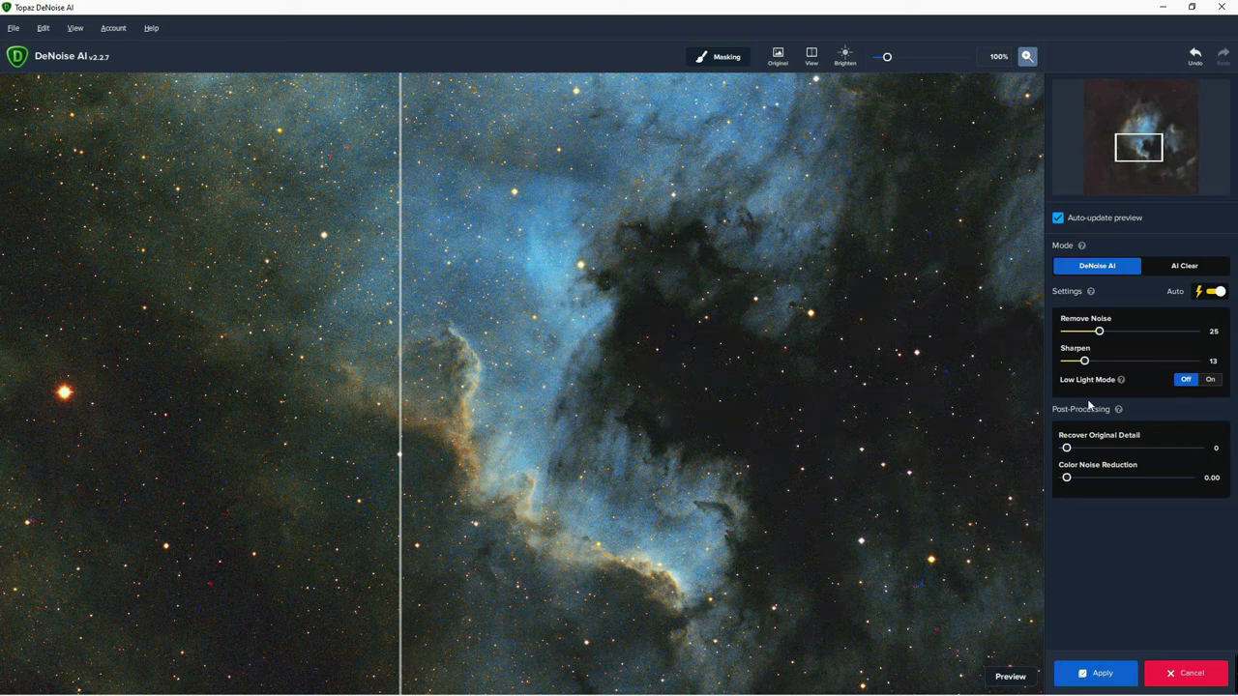
pyautogui.moveTo(1085, 365); pyautogui.dragTo(1055, 369)
pyautogui.moveTo(1100, 334); pyautogui.dragTo(1164, 336)
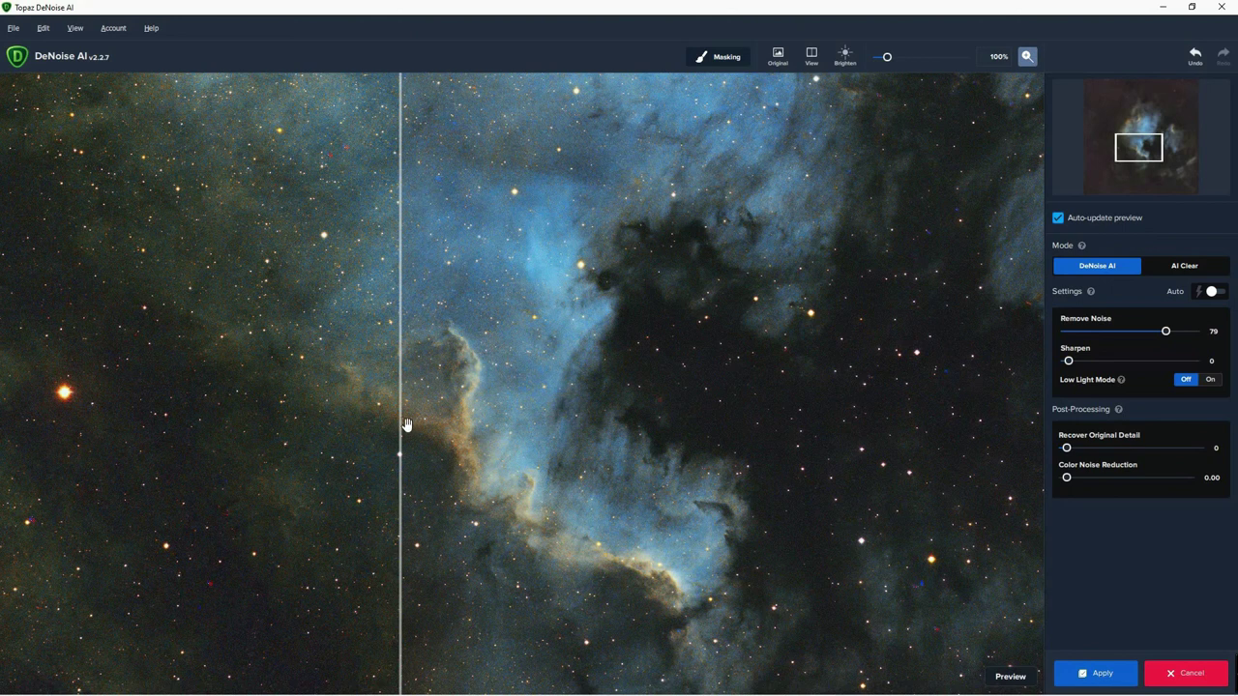
pyautogui.moveTo(401, 423); pyautogui.dragTo(519, 331)
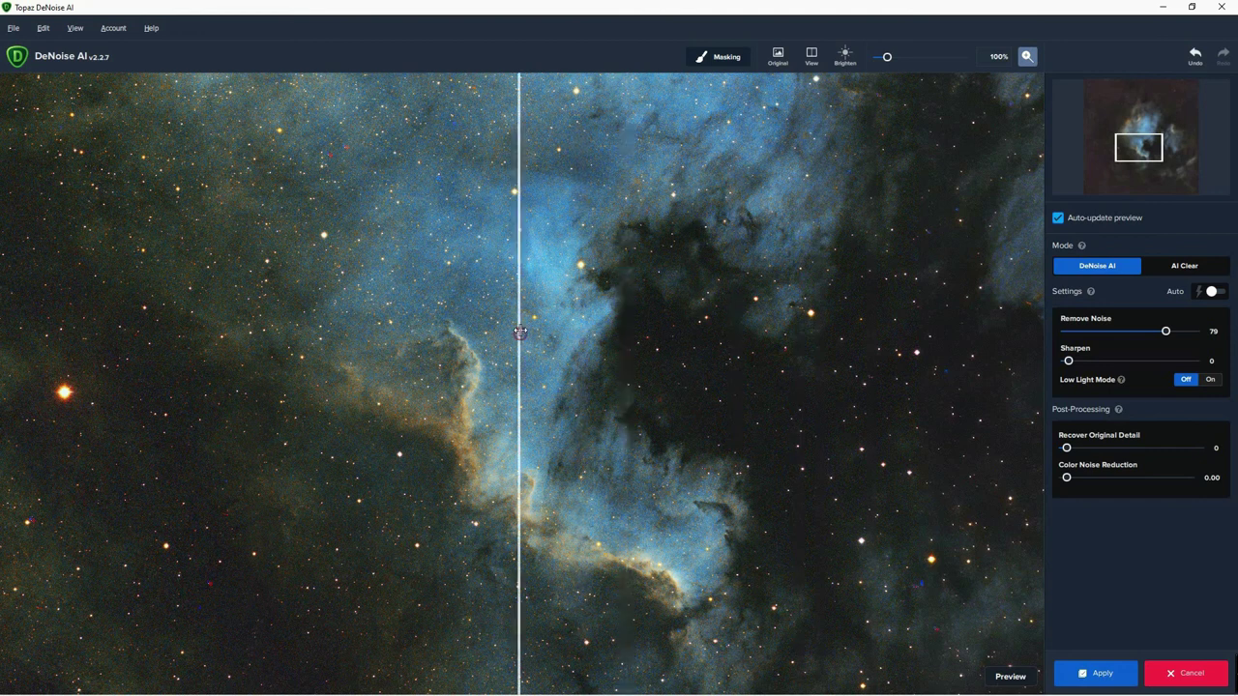
pyautogui.click(1121, 670)
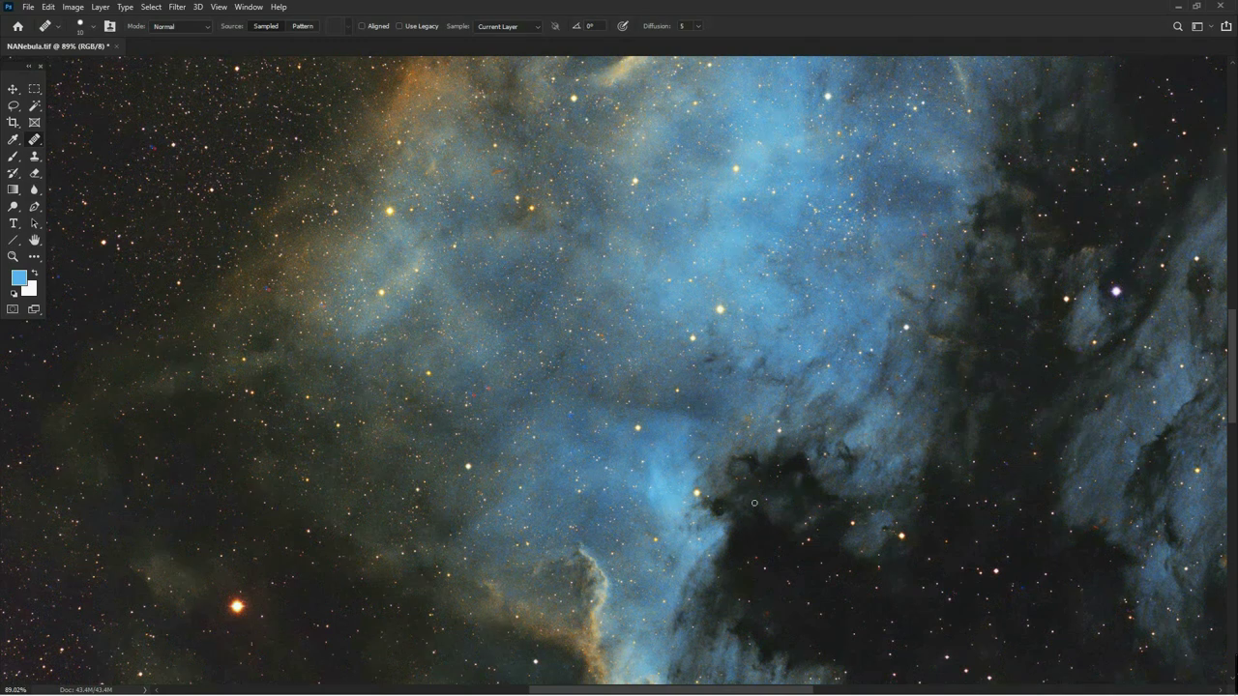
# Examine the denoised NANebula.tif up close along the golden ridge and dark central region, and as a whole image.
pyautogui.moveTo(624, 509); pyautogui.dragTo(553, 292)
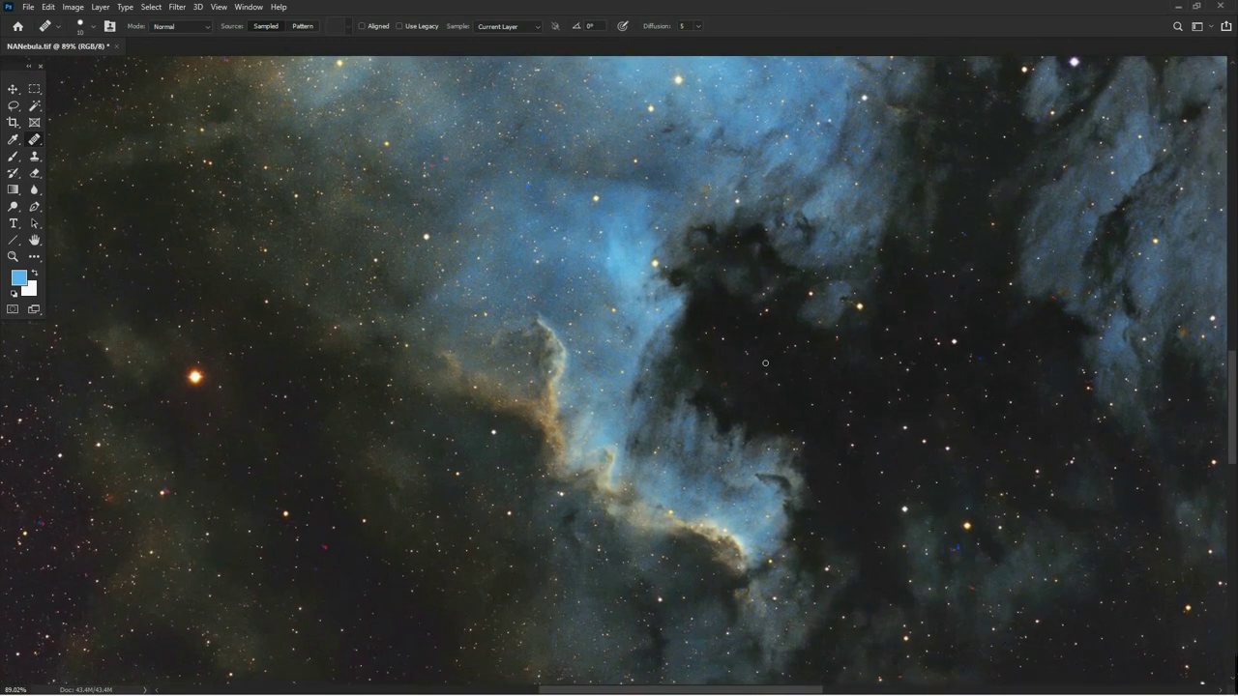
pyautogui.scroll(2, 767, 362)
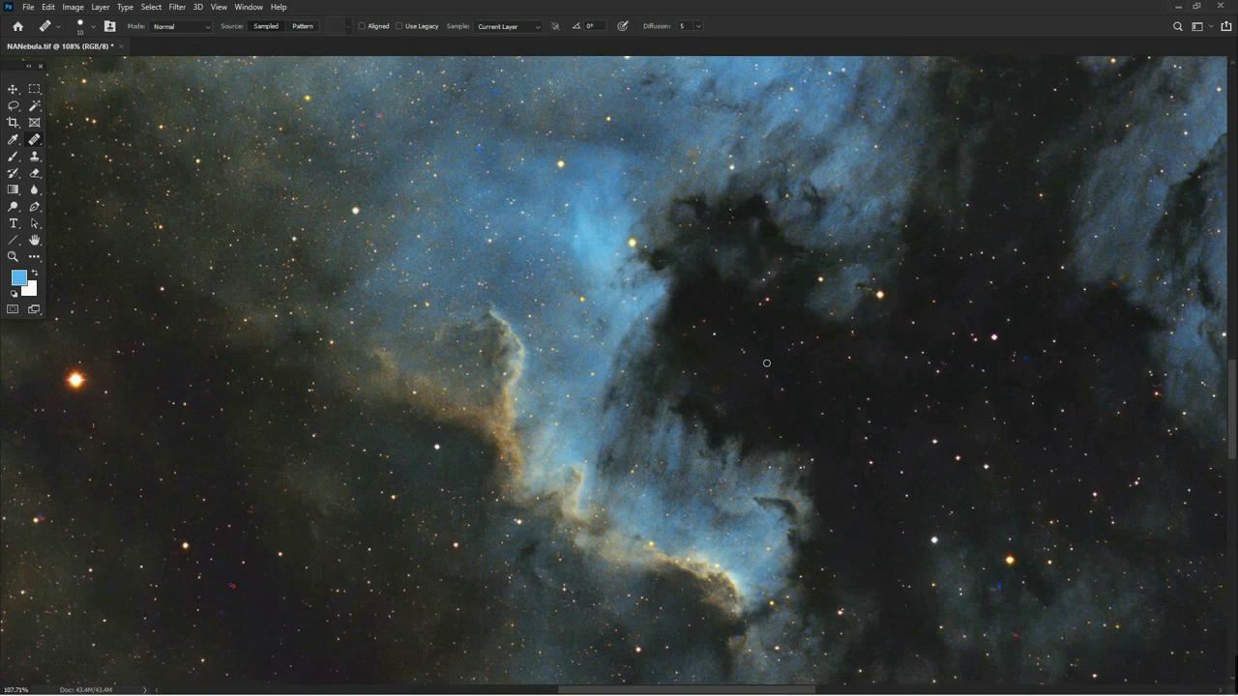
pyautogui.scroll(1, 766, 363)
pyautogui.scroll(1, 764, 425)
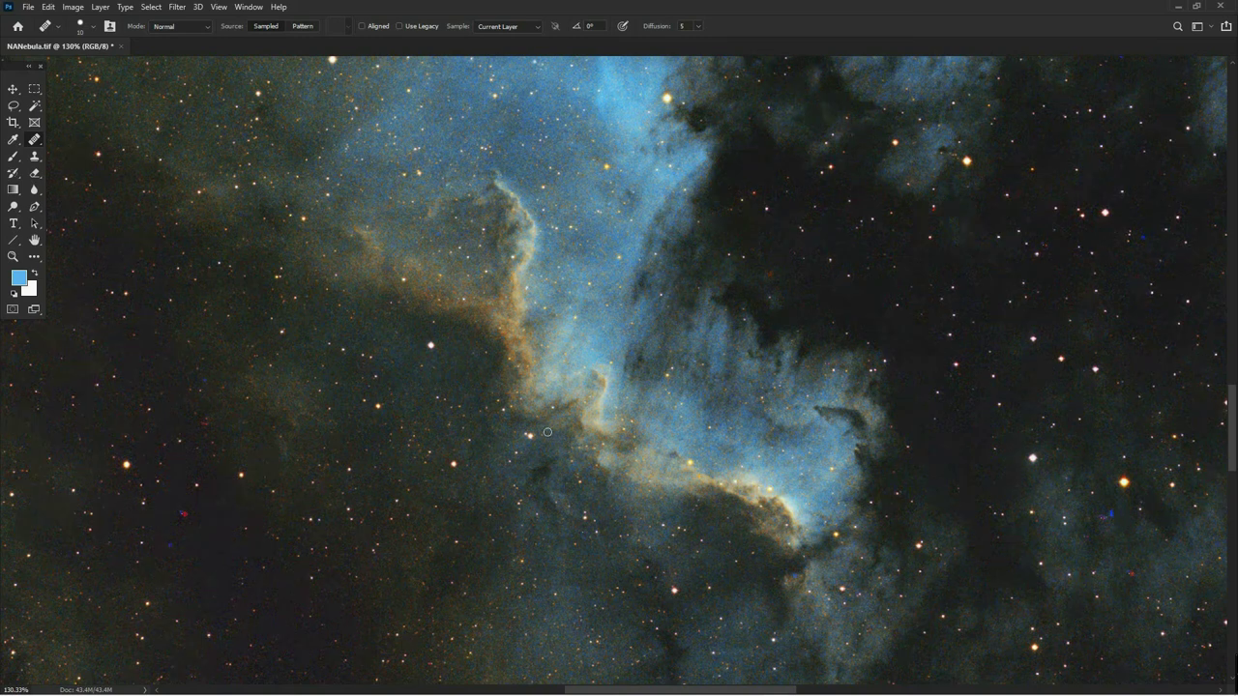
pyautogui.scroll(-3, 596, 387)
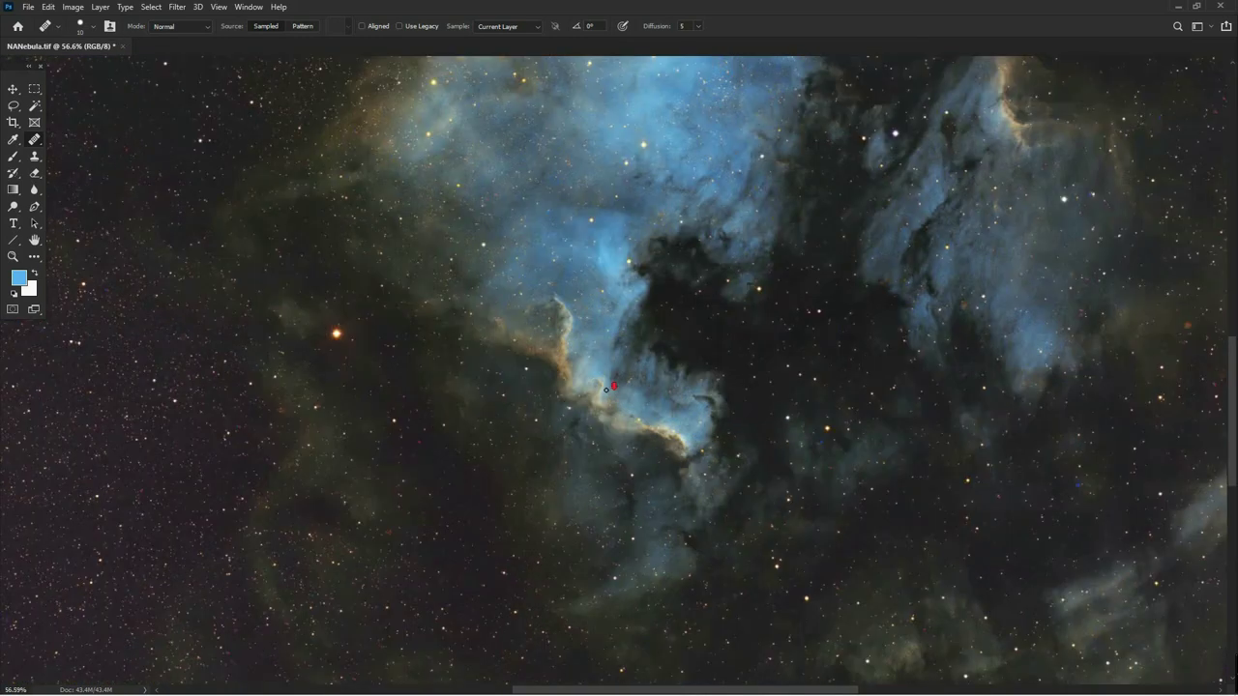
pyautogui.scroll(-3, 609, 385)
pyautogui.moveTo(627, 314); pyautogui.dragTo(626, 396)
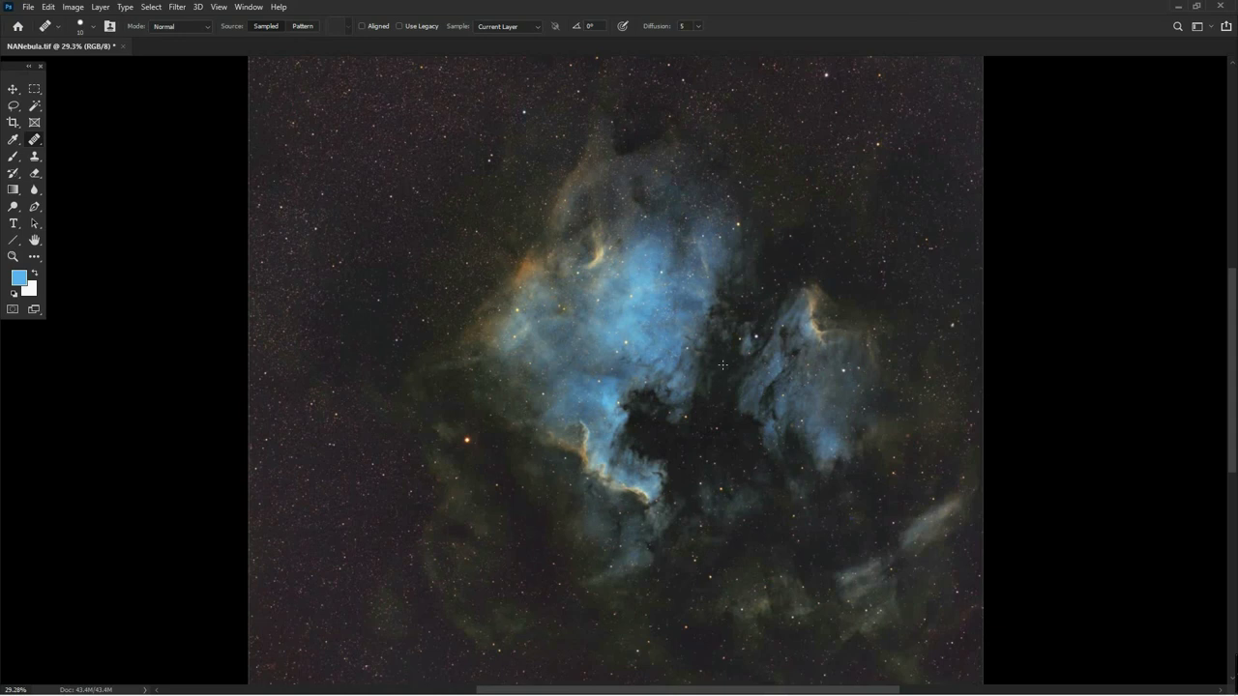
pyautogui.scroll(8, 607, 390)
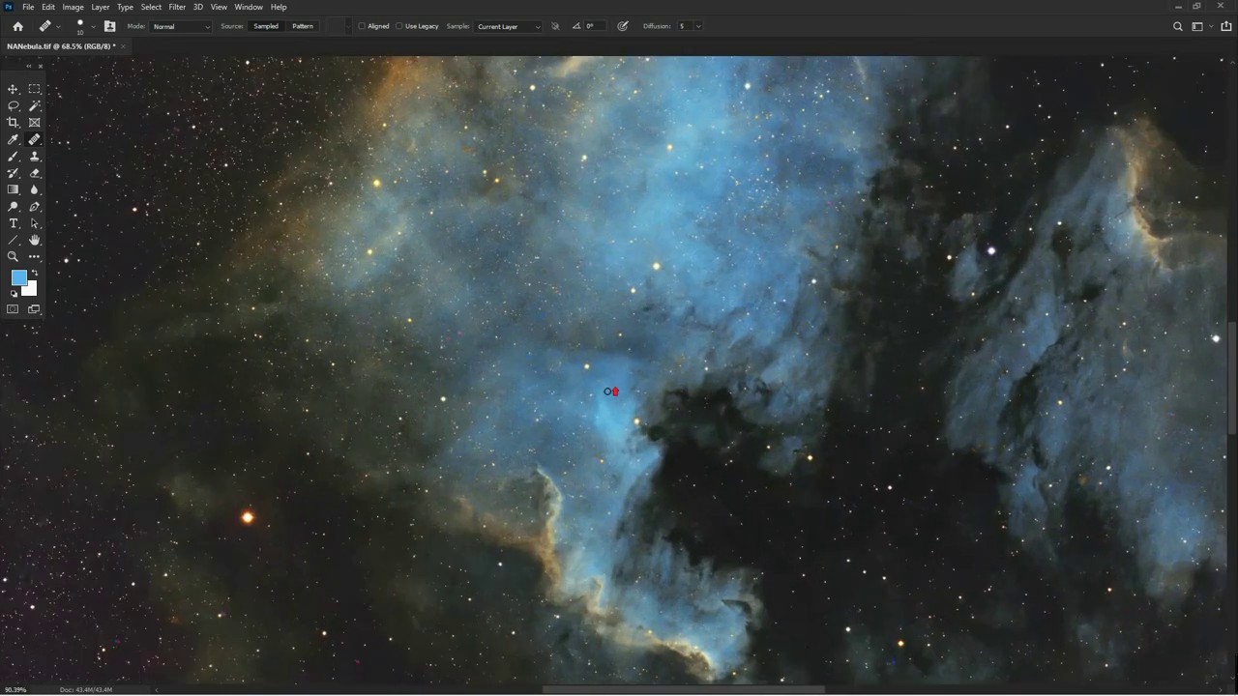